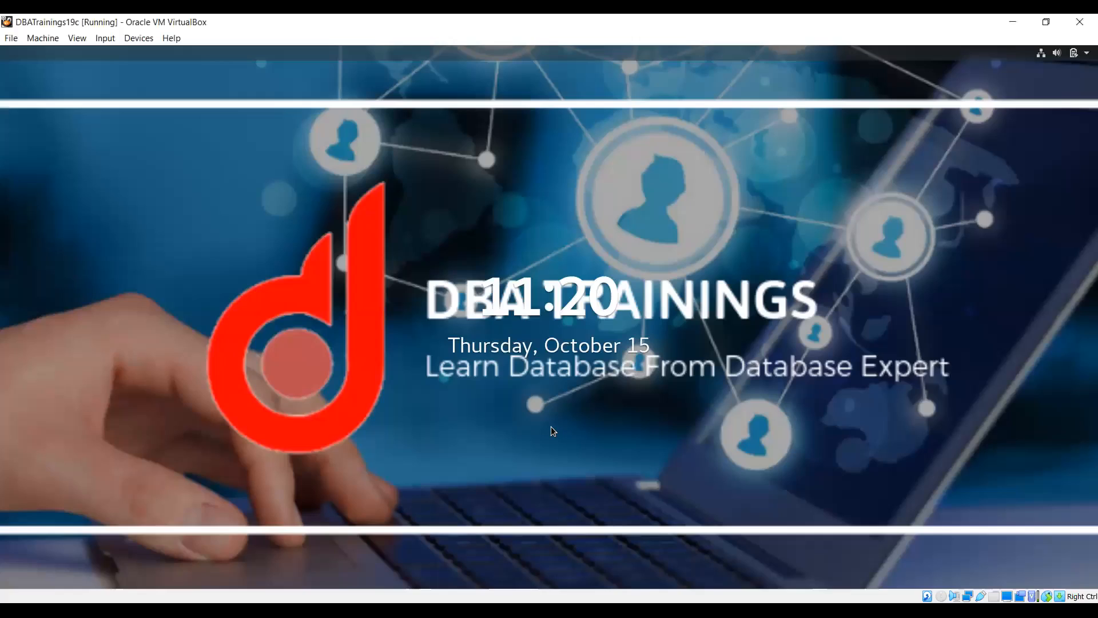
# - Unlock the VirtualBox desktop session by entering the user's password
pyautogui.press('Return')
pyautogui.write('oracle')
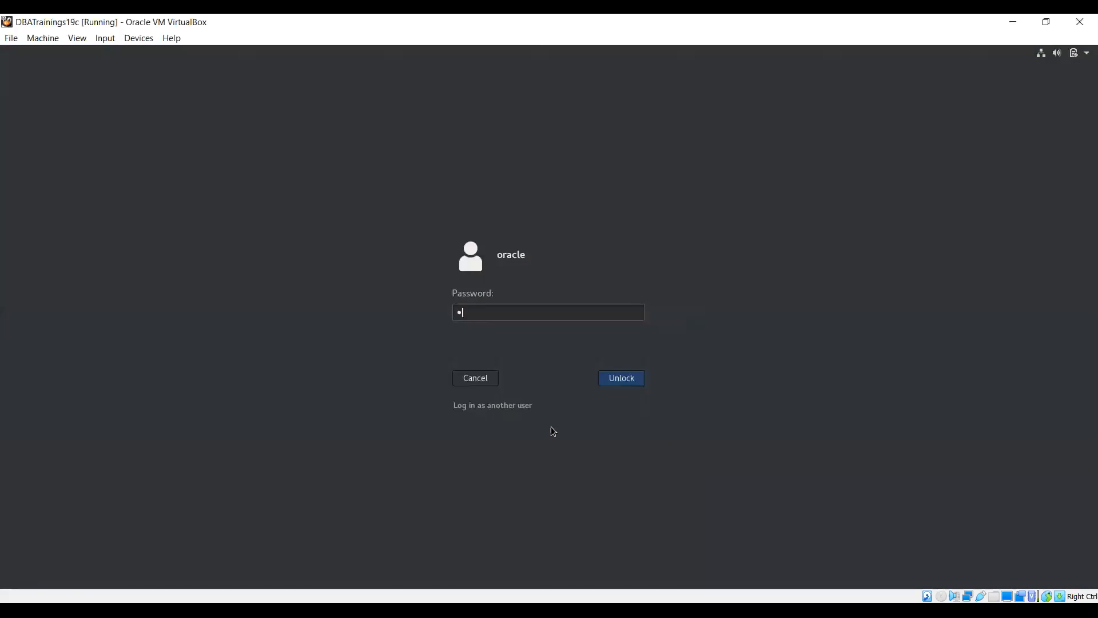
pyautogui.press('Return')
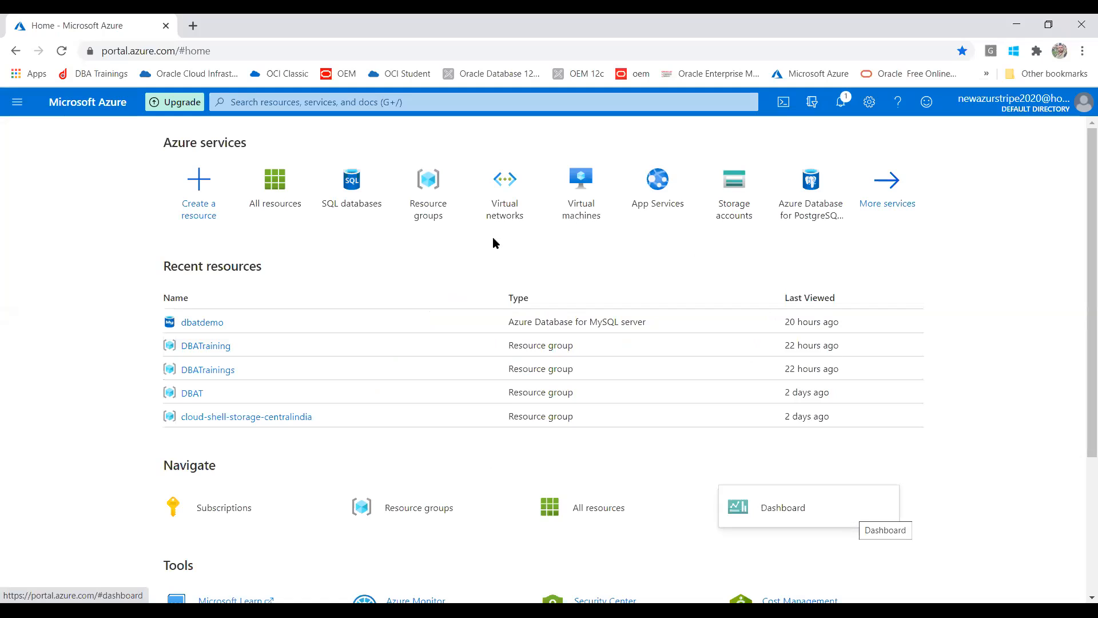
# - Go to Create a resource from the portal's navigation menu
pyautogui.moveTo(336, 205)
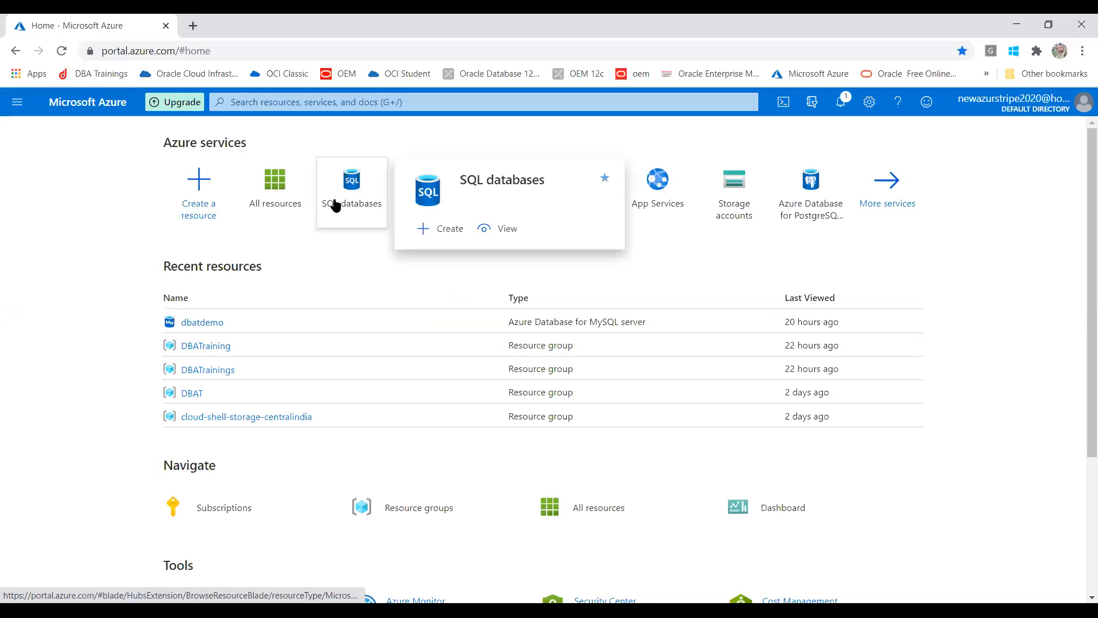
pyautogui.click(17, 103)
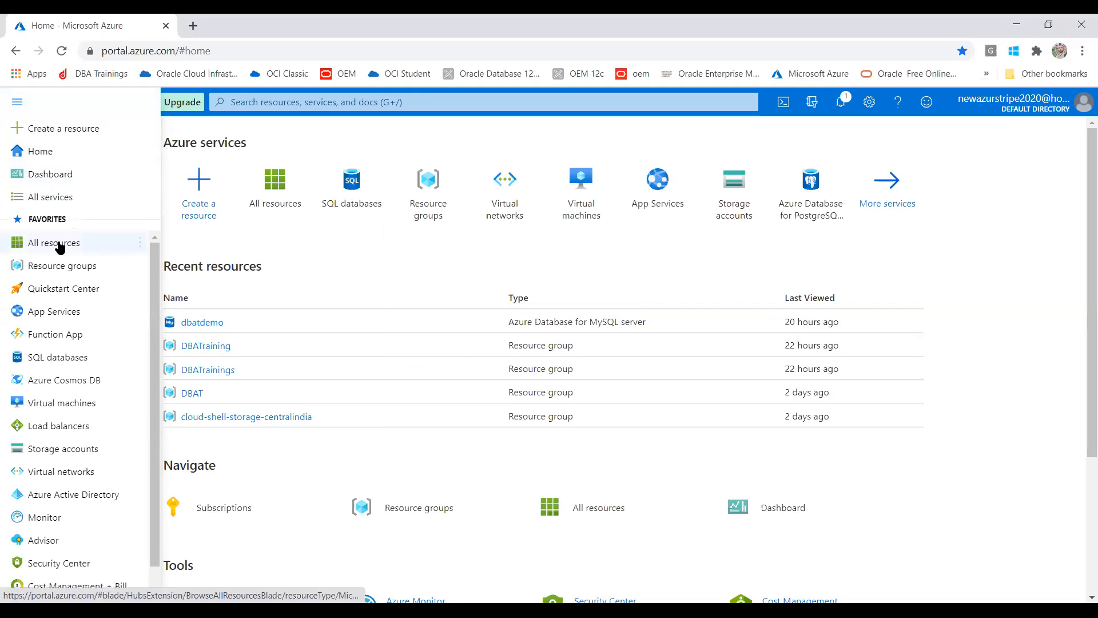
pyautogui.moveTo(60, 247)
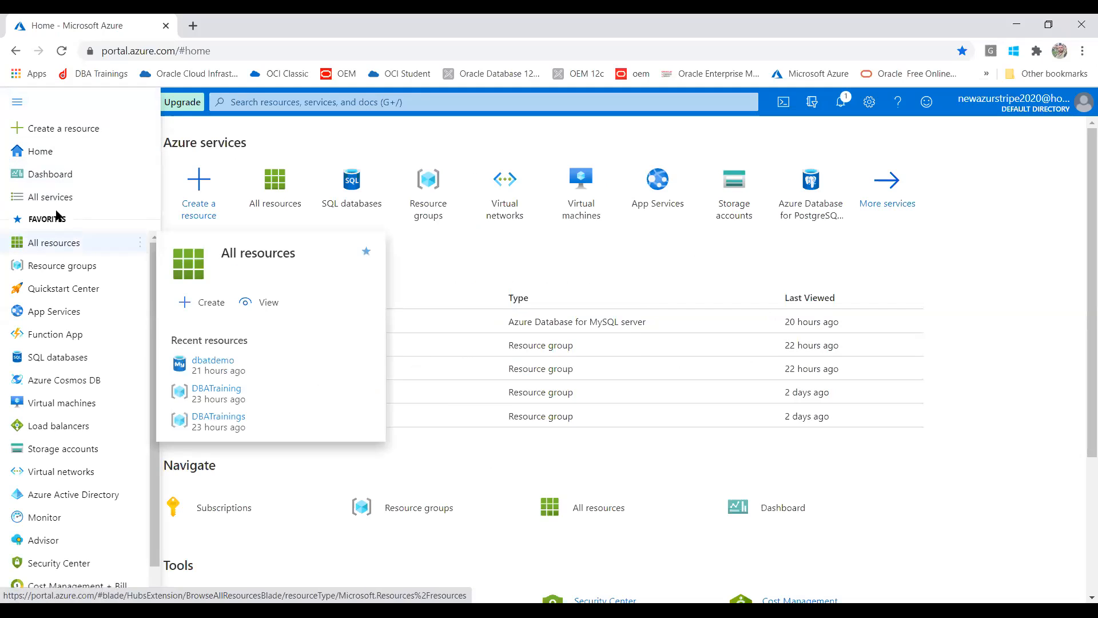
pyautogui.click(57, 127)
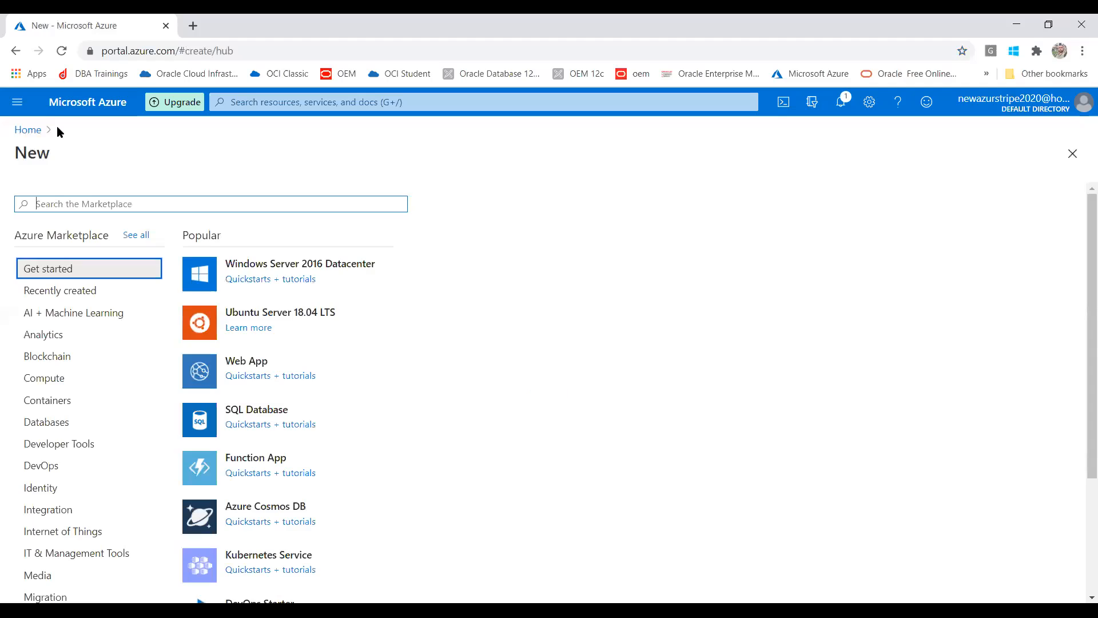
# - Choose Databases, then SQL Database to open the Create SQL Database form
pyautogui.click(59, 421)
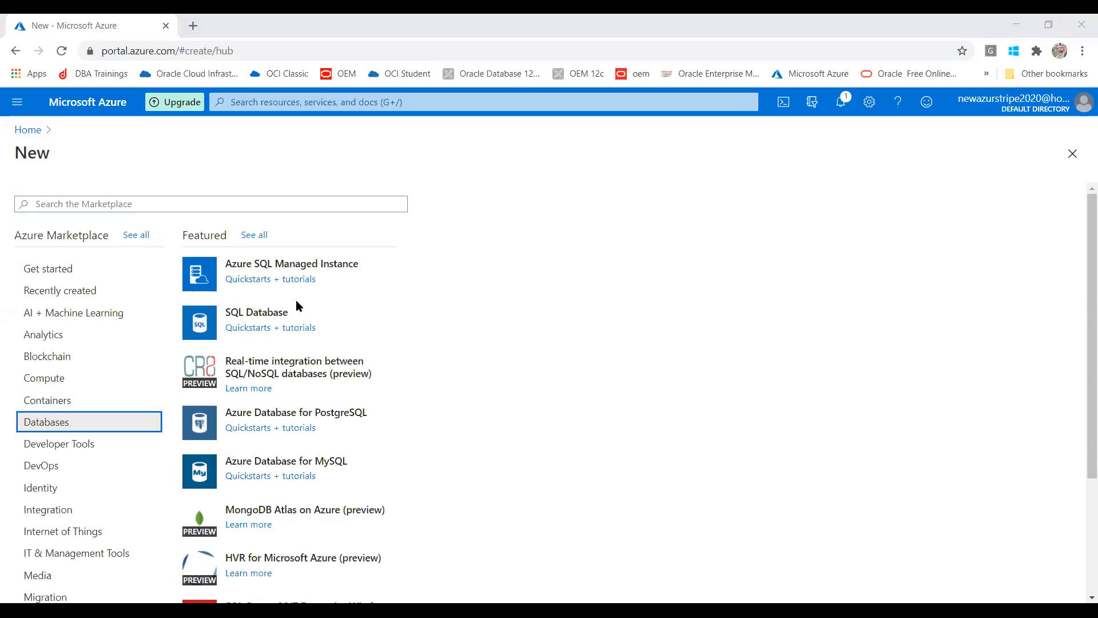
pyautogui.click(248, 314)
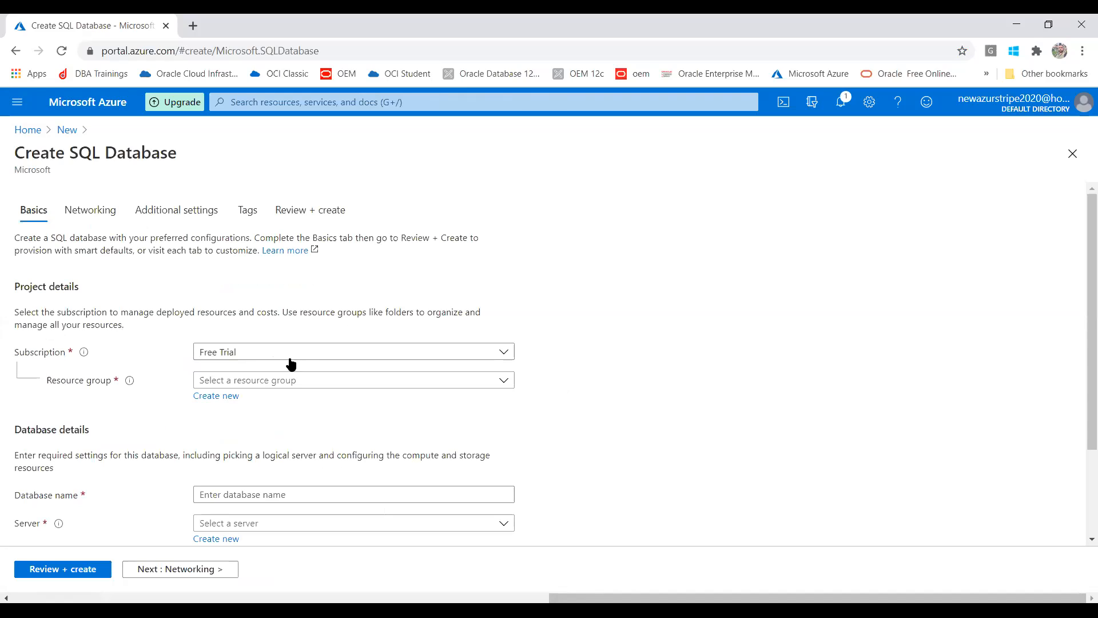
# - Select DBATrainings as the resource group, leaving the Create new form unused
pyautogui.click(270, 382)
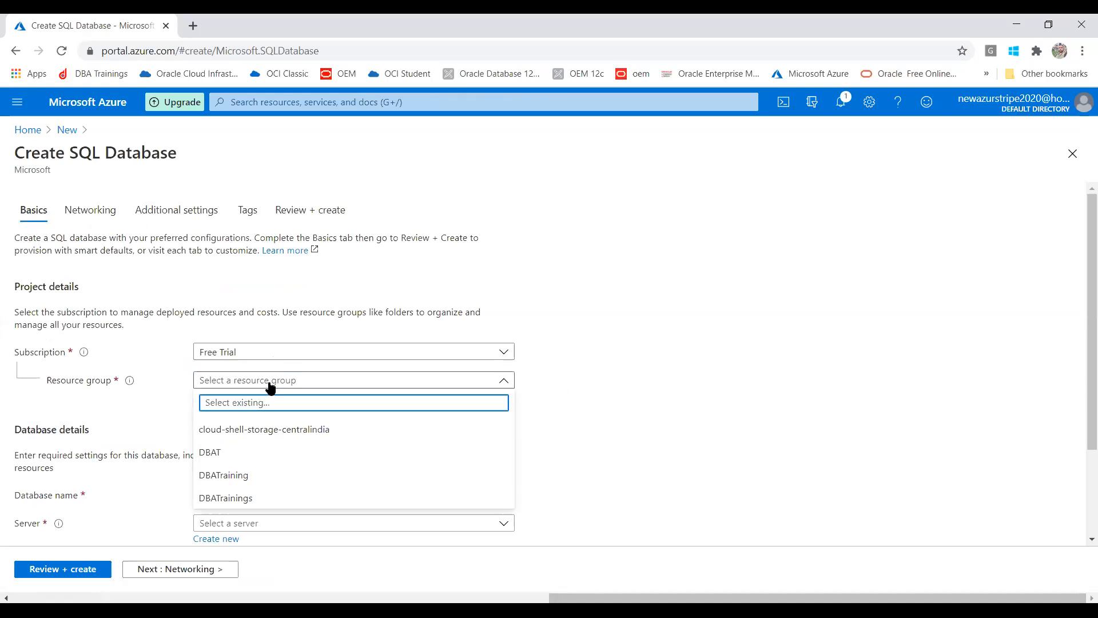
pyautogui.click(235, 497)
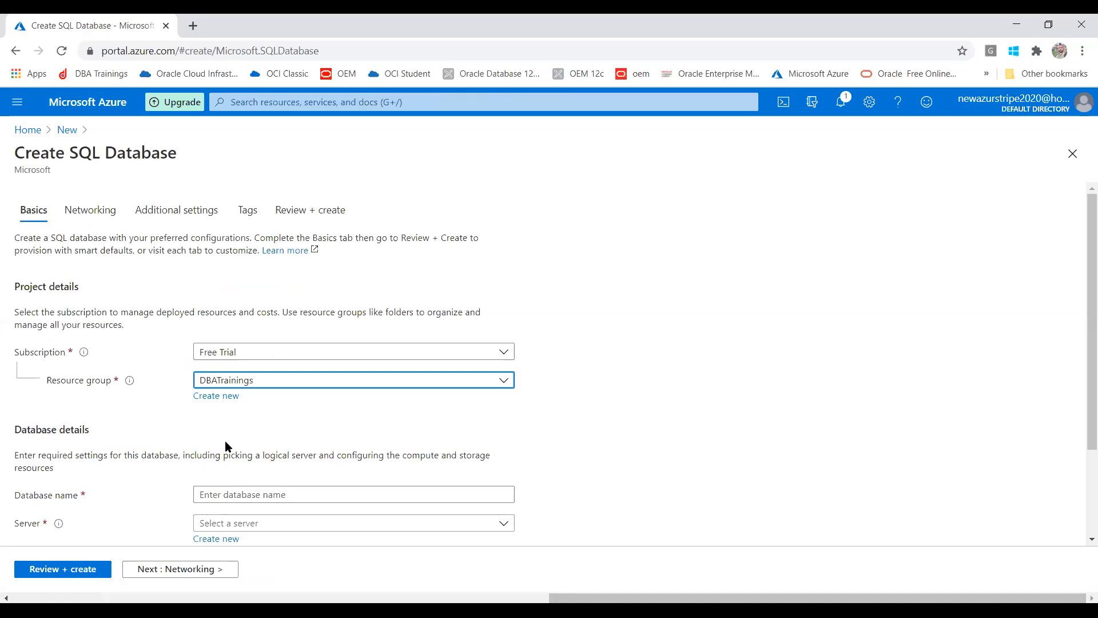
pyautogui.click(213, 397)
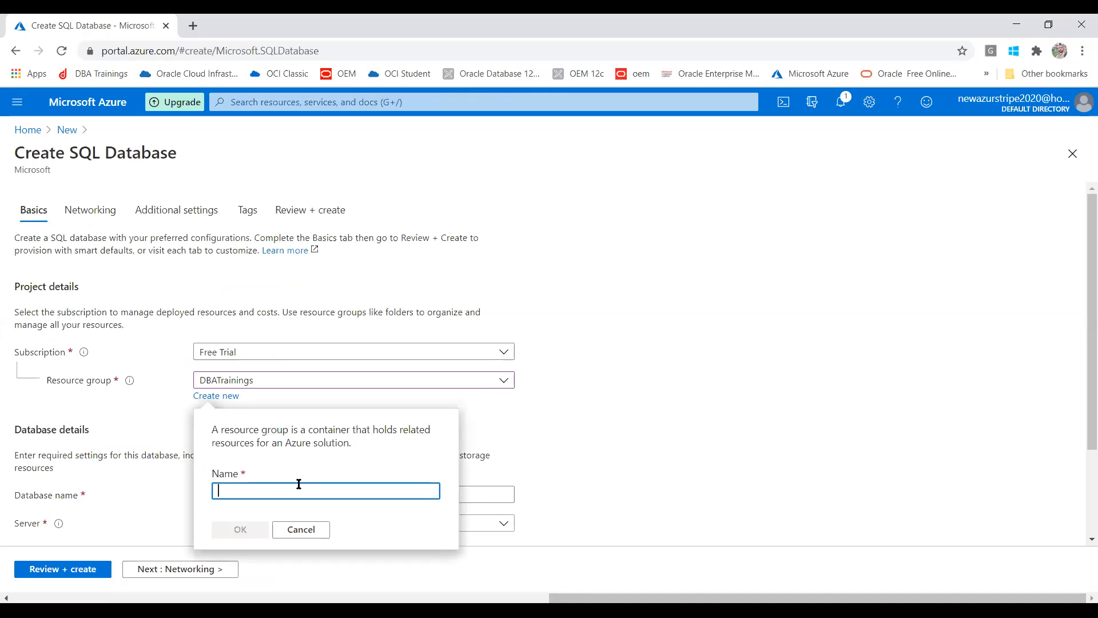
pyautogui.click(657, 419)
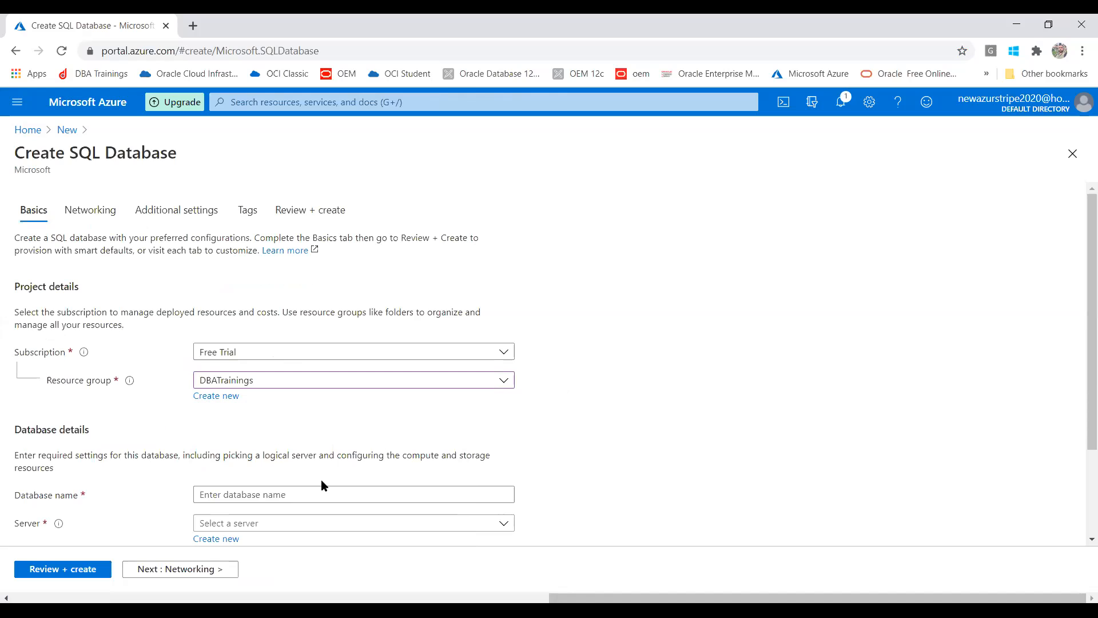
pyautogui.moveTo(1088, 298); pyautogui.dragTo(1080, 438)
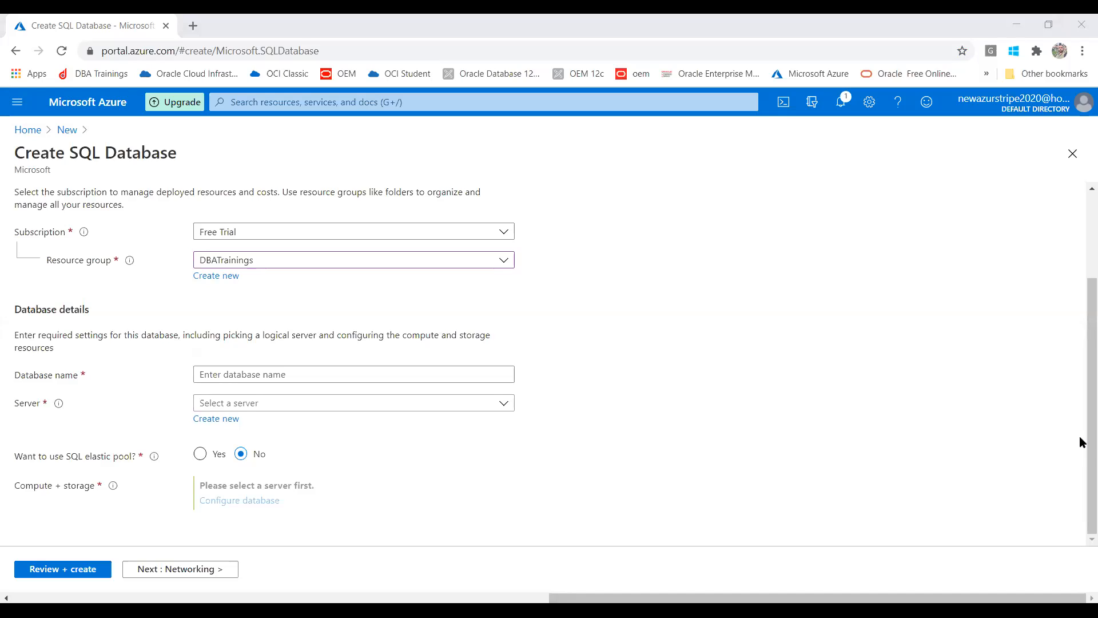
# - Name the database dbatsql, correcting the mistyped 'dbatdemosq'
pyautogui.click(309, 374)
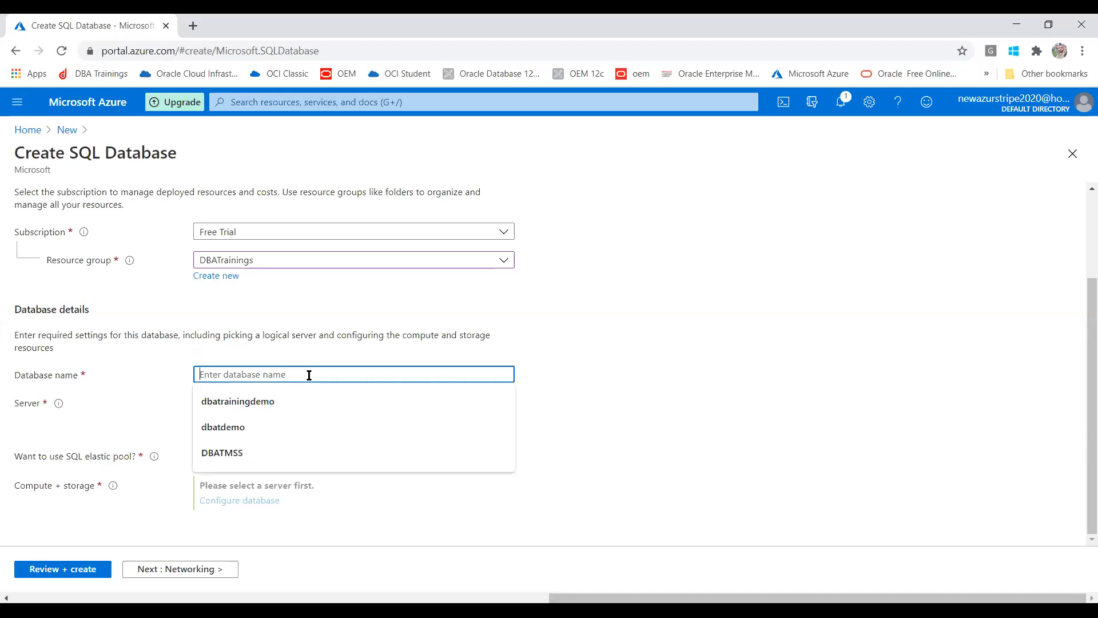
pyautogui.write('dbat')
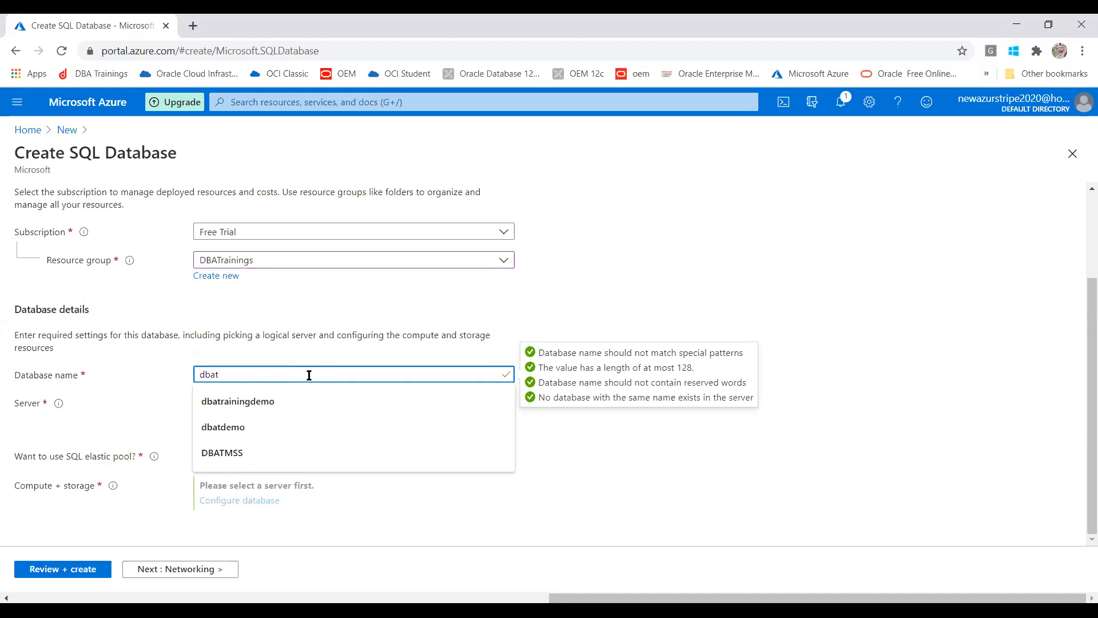
pyautogui.write('d')
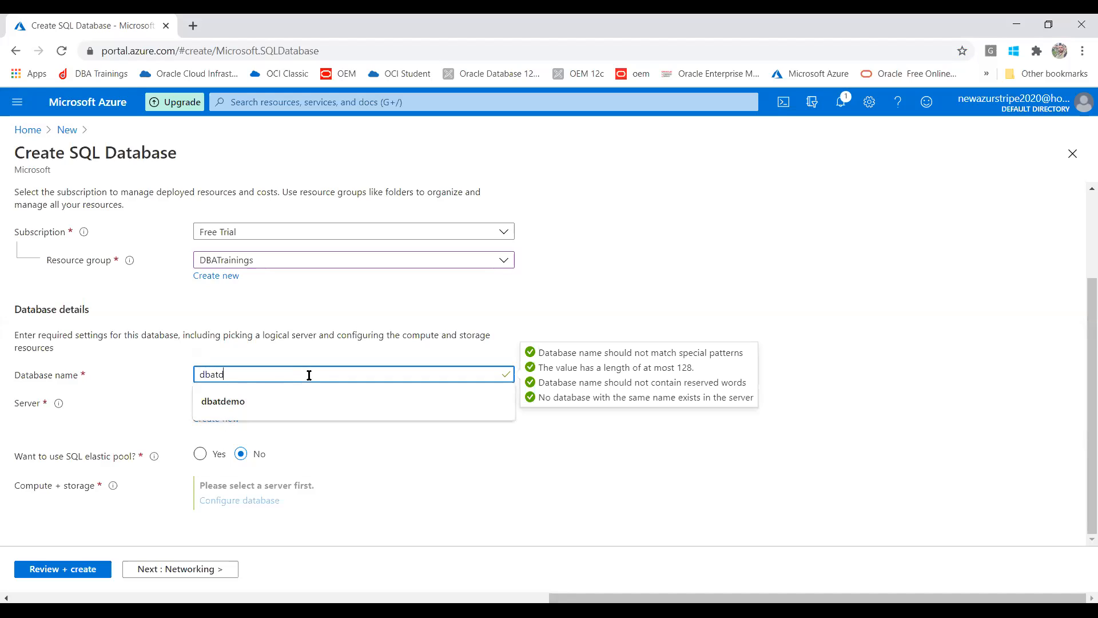
pyautogui.write('emo')
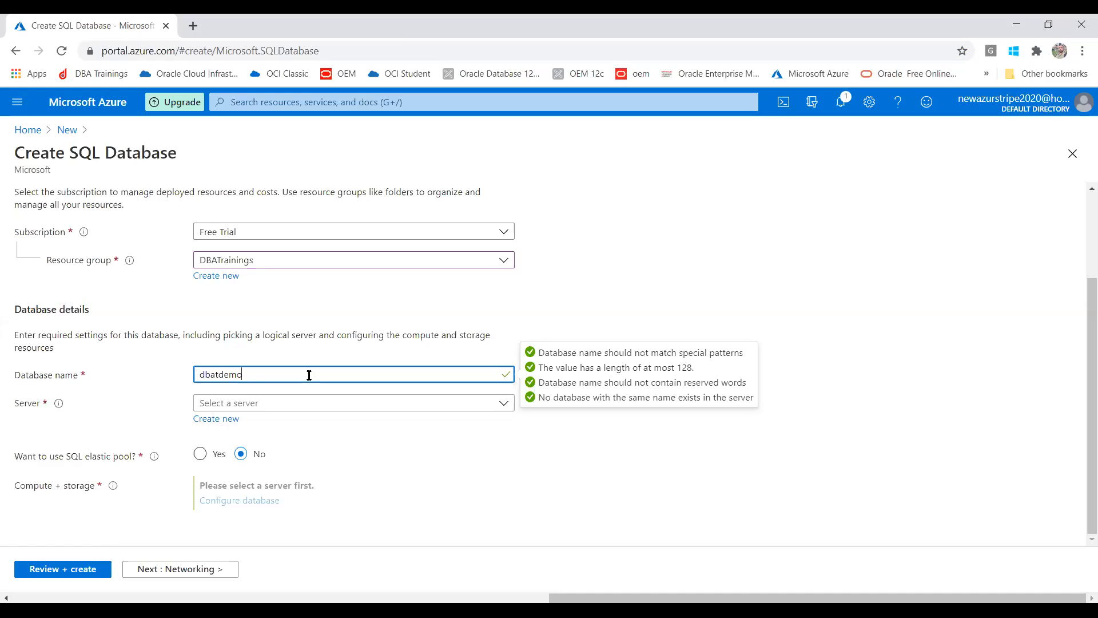
pyautogui.write('sql')
pyautogui.moveTo(219, 375); pyautogui.dragTo(241, 375)
pyautogui.press('BackSpace')
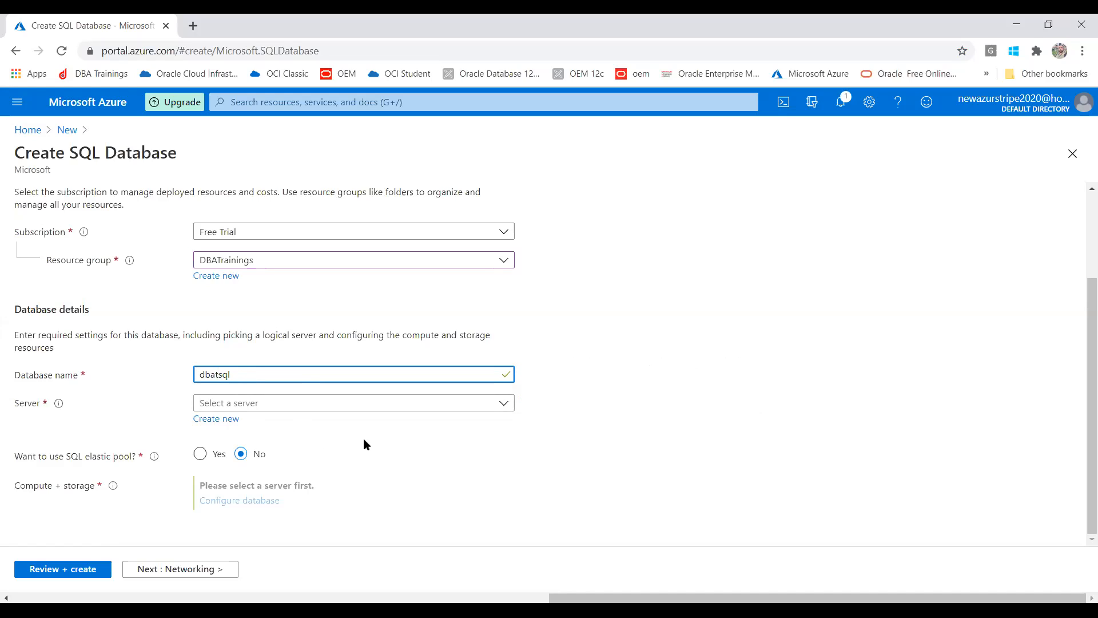
pyautogui.click(331, 404)
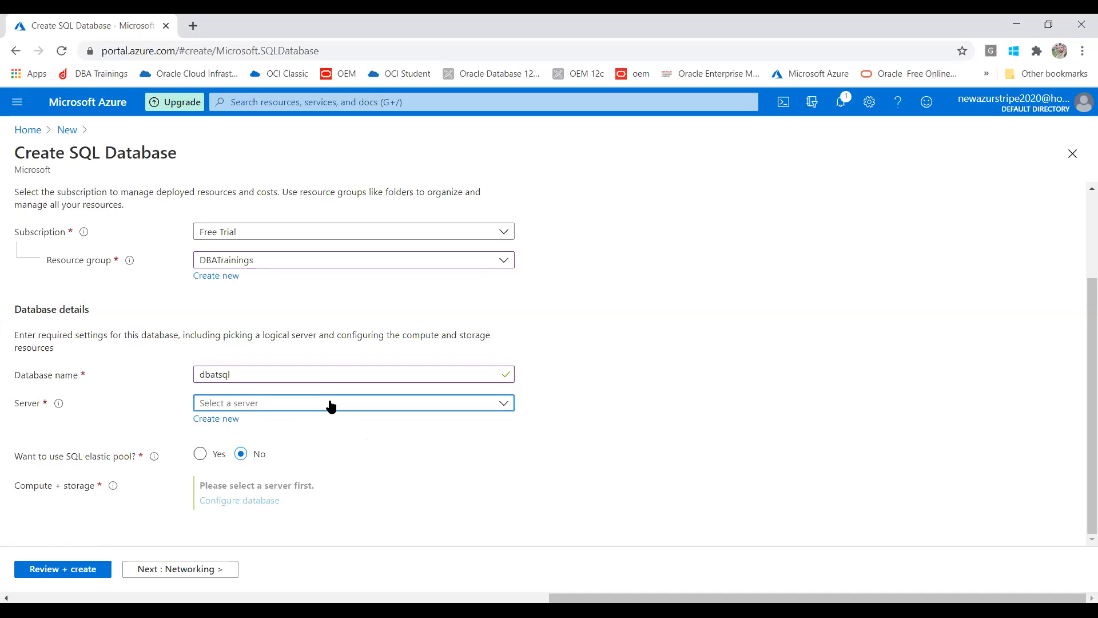
pyautogui.click(331, 404)
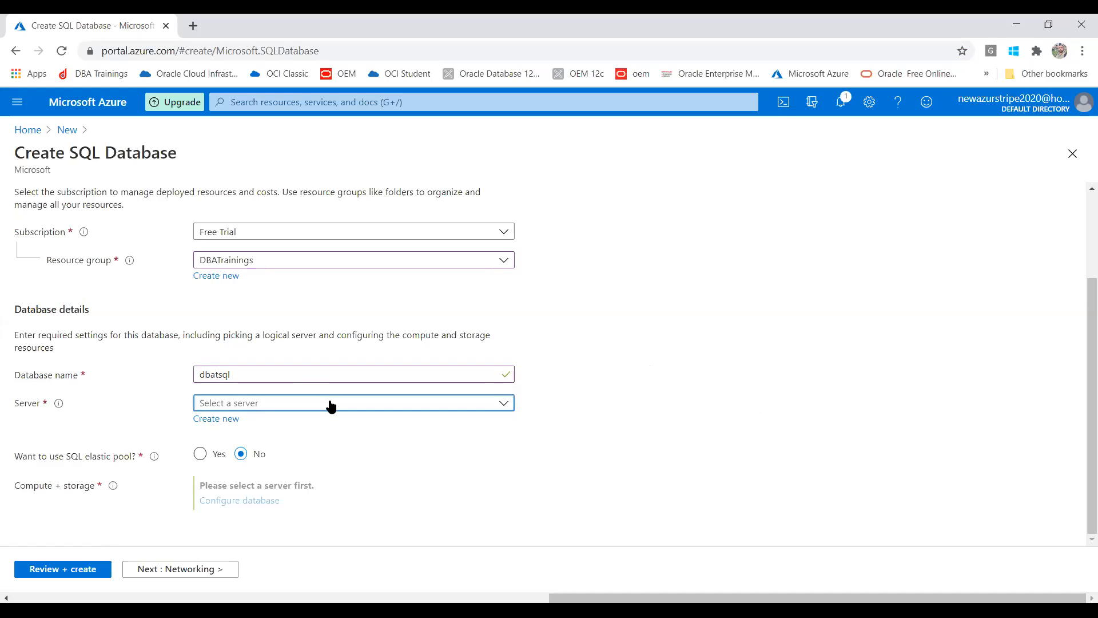
# - Create a new server named dbatserver
pyautogui.click(223, 421)
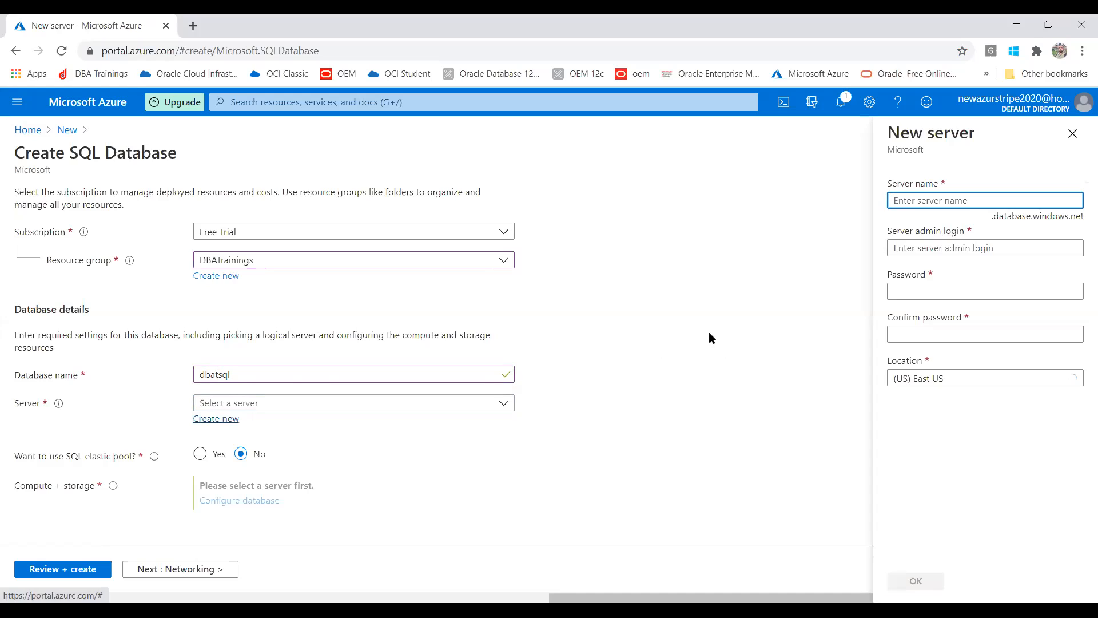
pyautogui.write('dbat')
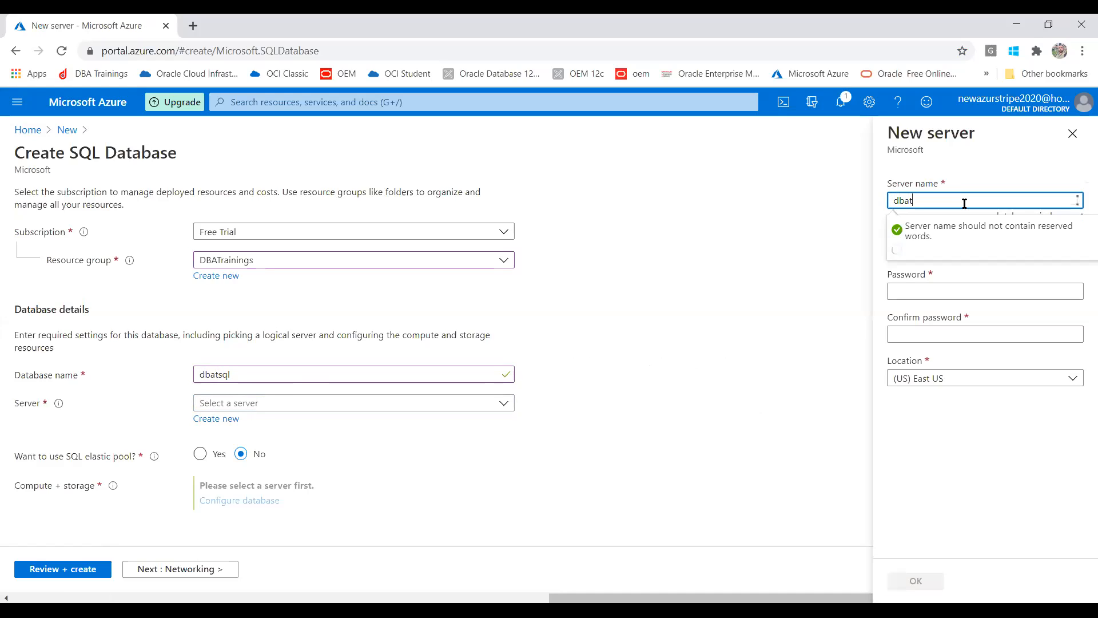
pyautogui.write('serv')
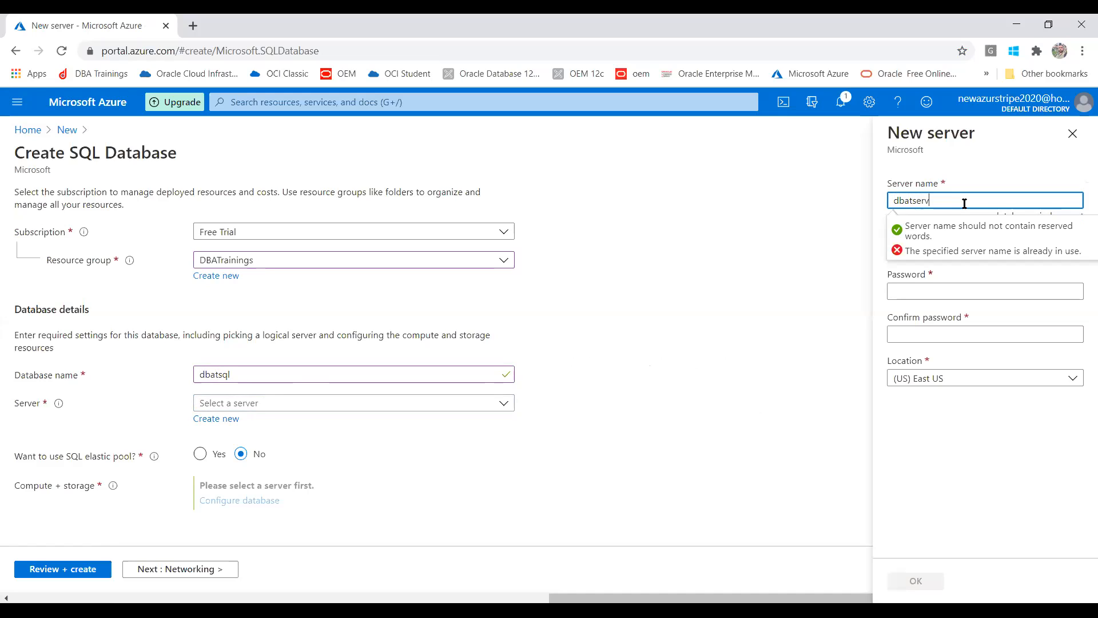
pyautogui.write('er')
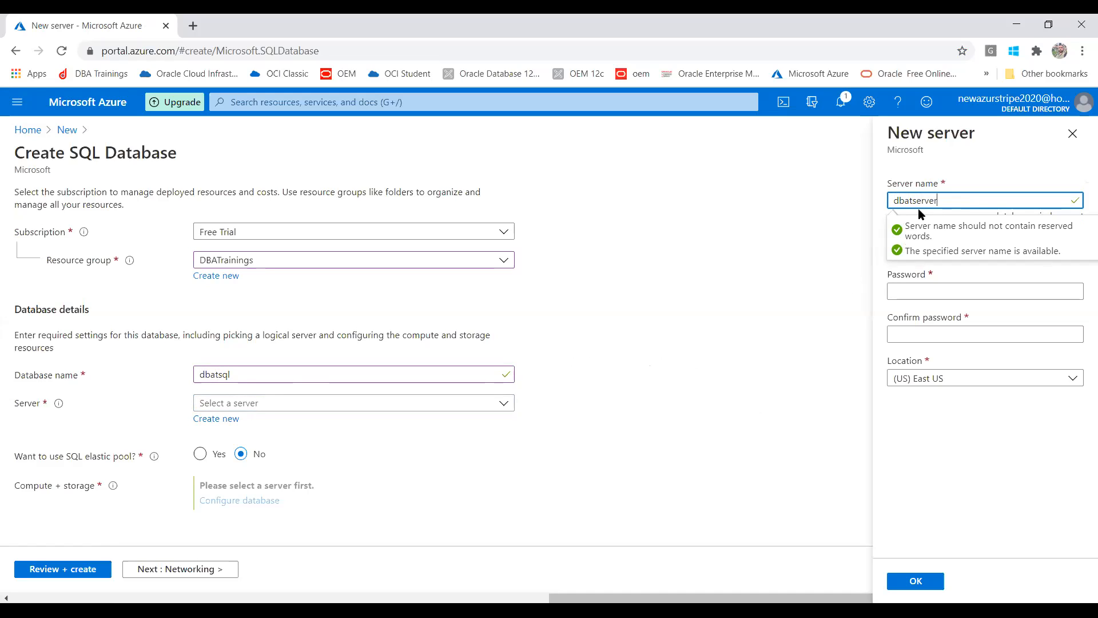
pyautogui.click(809, 276)
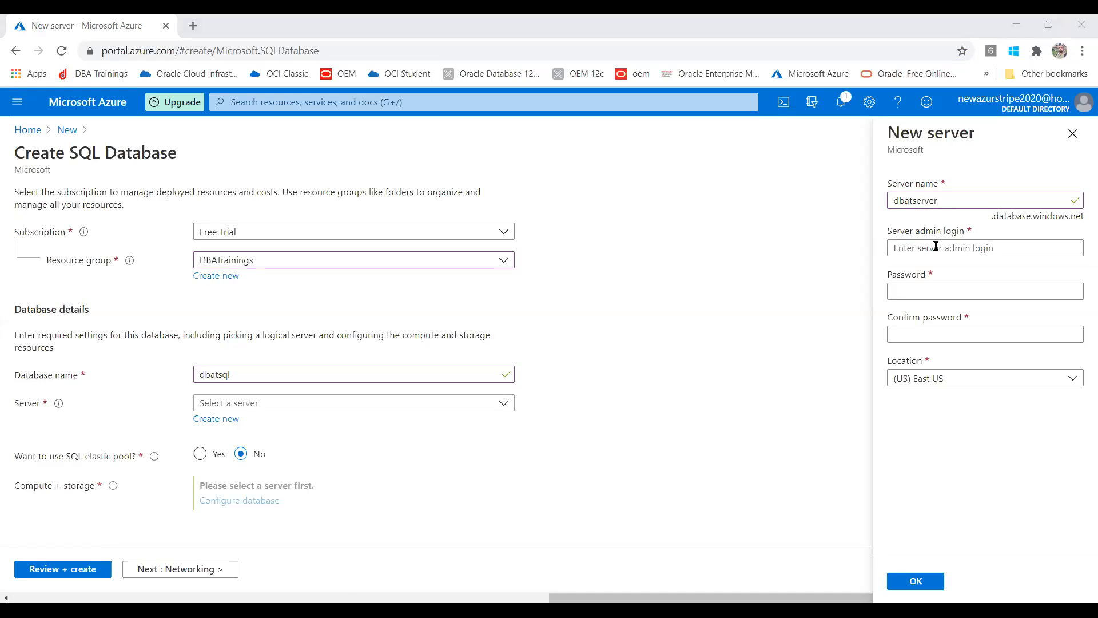
pyautogui.press('Tab')
pyautogui.hotkey('shift', 'F10')
pyautogui.press('Down')
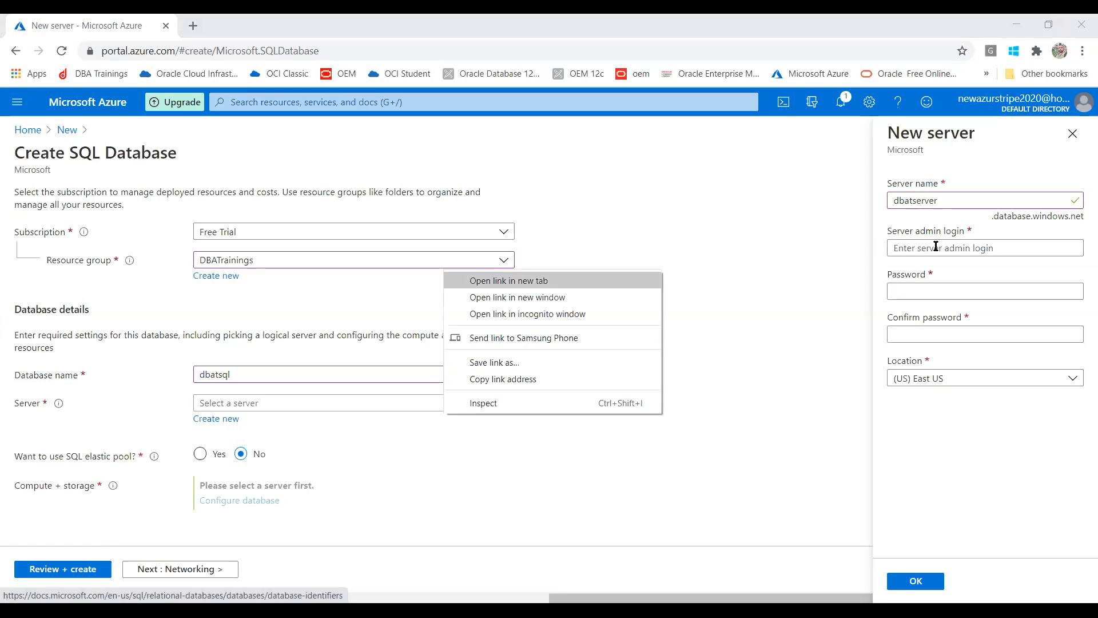
pyautogui.press('Escape')
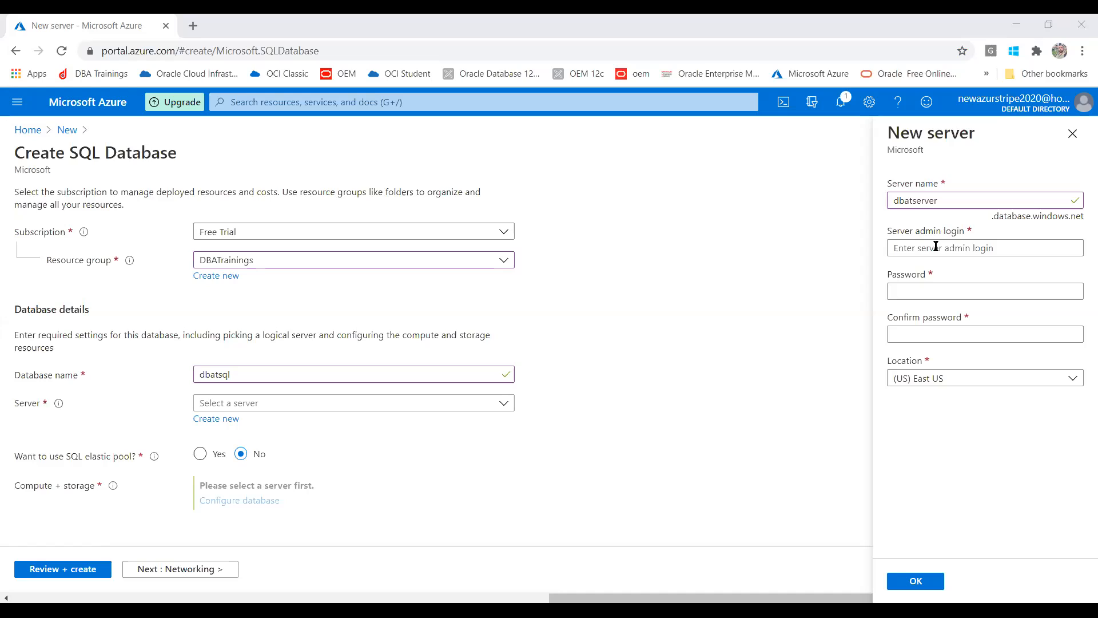
# - Enter myadmin as the server admin login
pyautogui.click(952, 249)
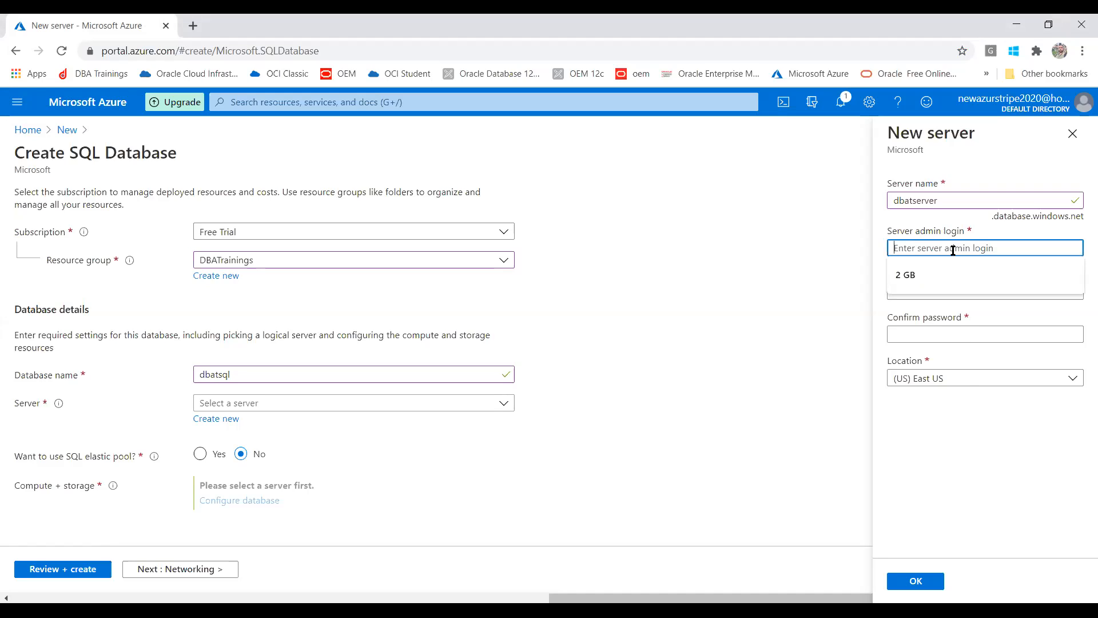
pyautogui.write('m')
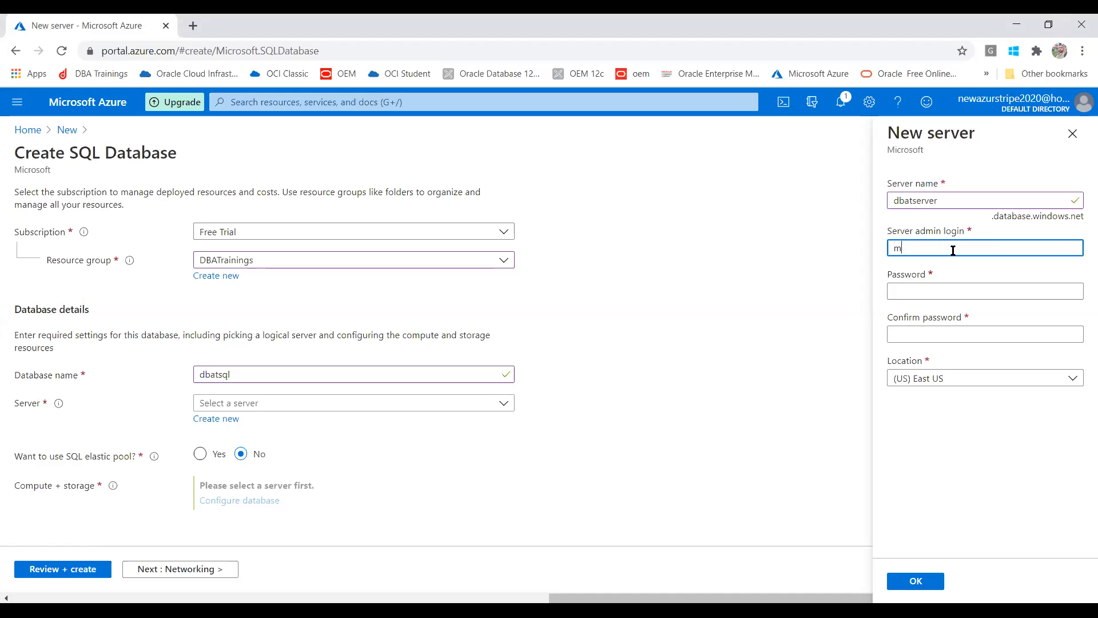
pyautogui.write('yadmin')
pyautogui.click(797, 324)
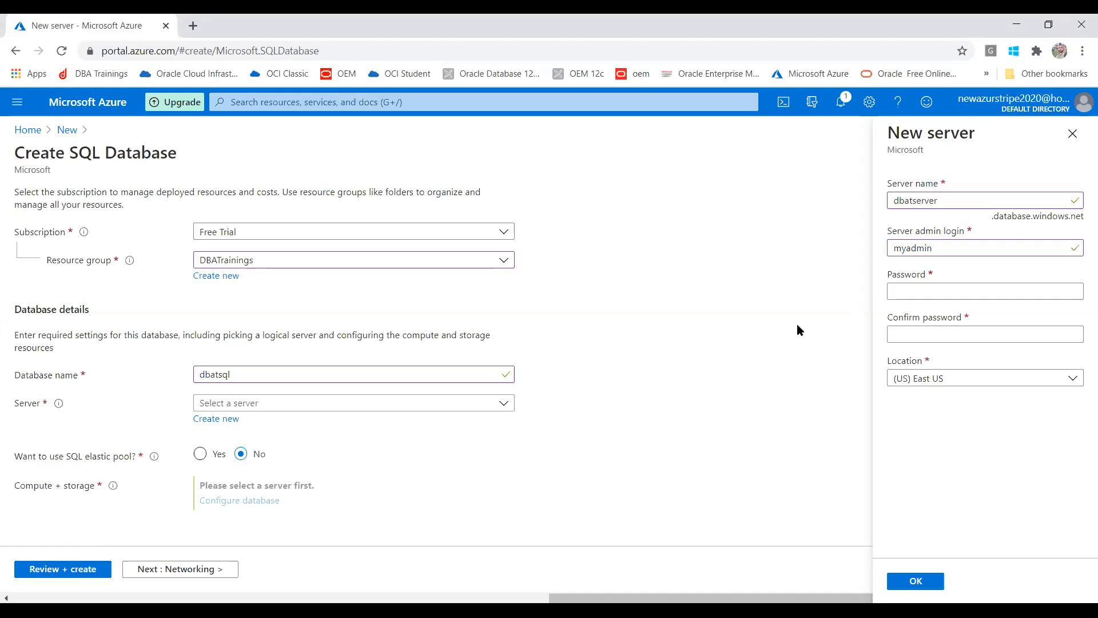
# - Enter and confirm the server admin password
pyautogui.click(917, 291)
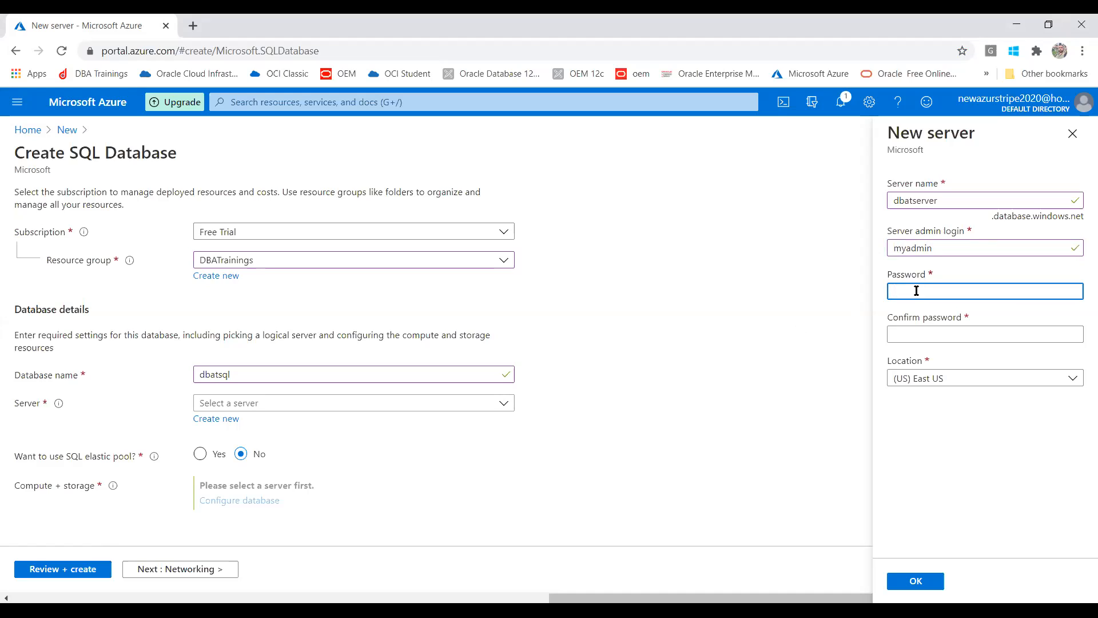
pyautogui.write('•••••')
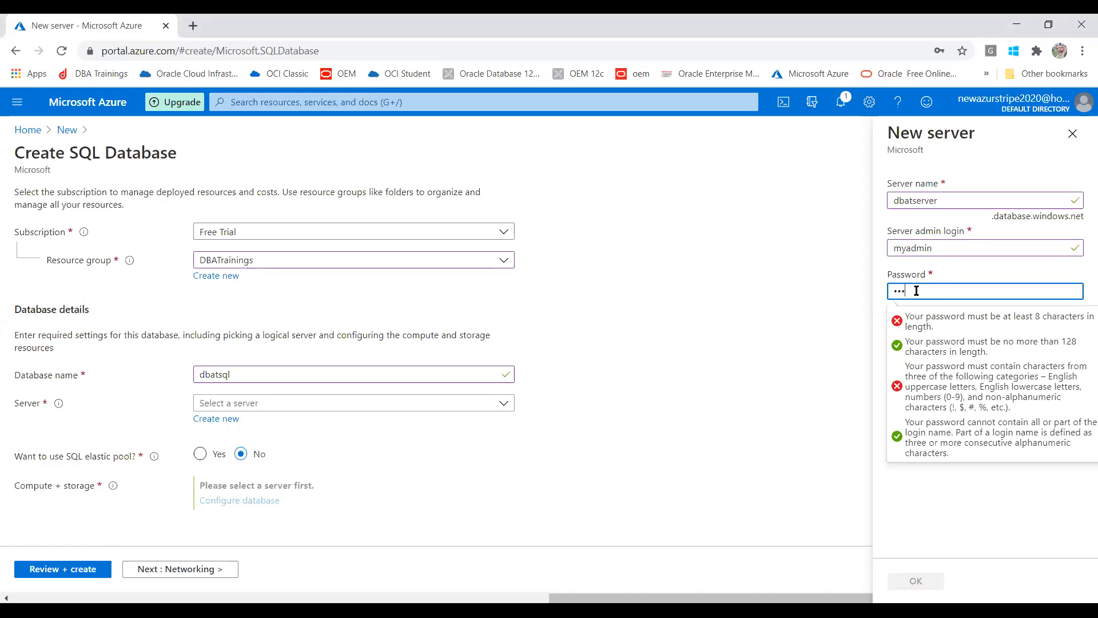
pyautogui.write('•••••')
pyautogui.click(913, 327)
pyautogui.write('•••••••••')
pyautogui.click(817, 398)
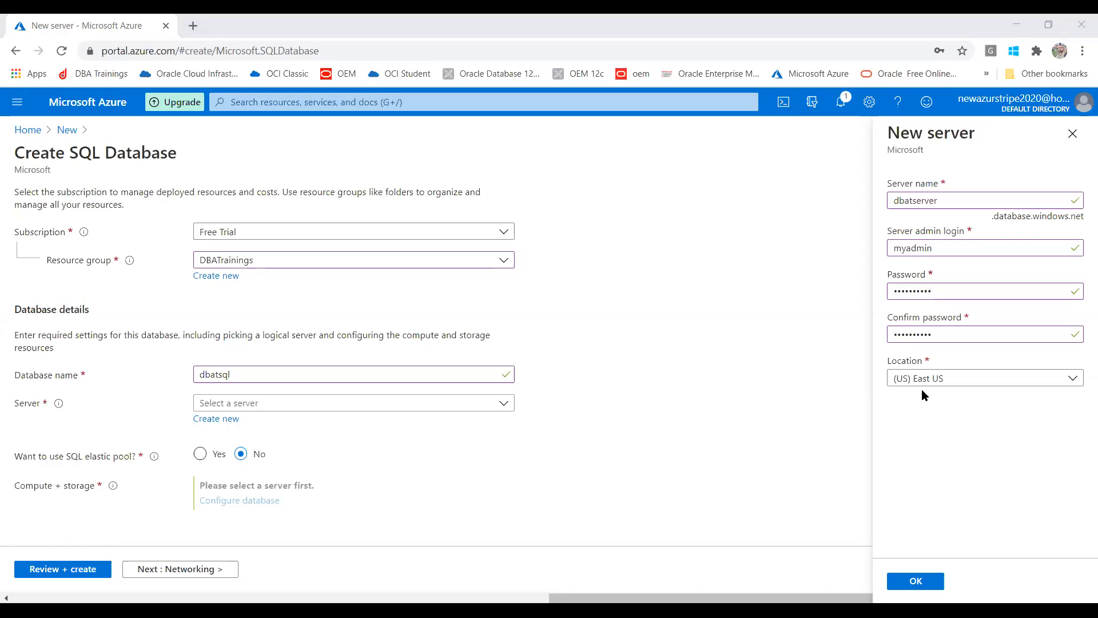
# - Set the server location to (US) West US 2 and confirm dbatserver
pyautogui.click(954, 377)
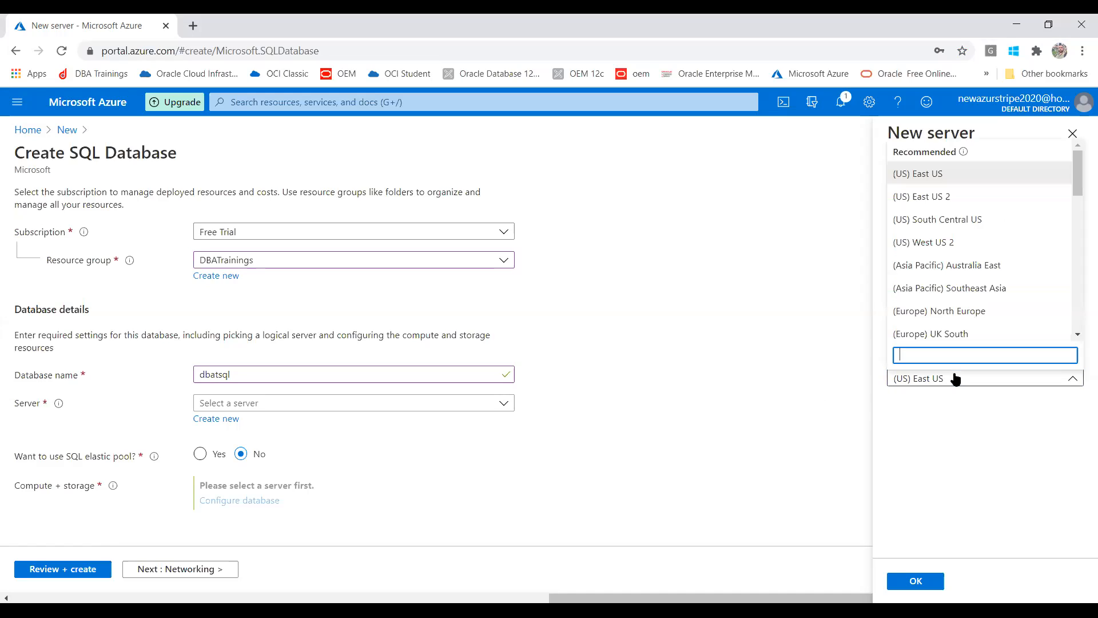
pyautogui.click(955, 243)
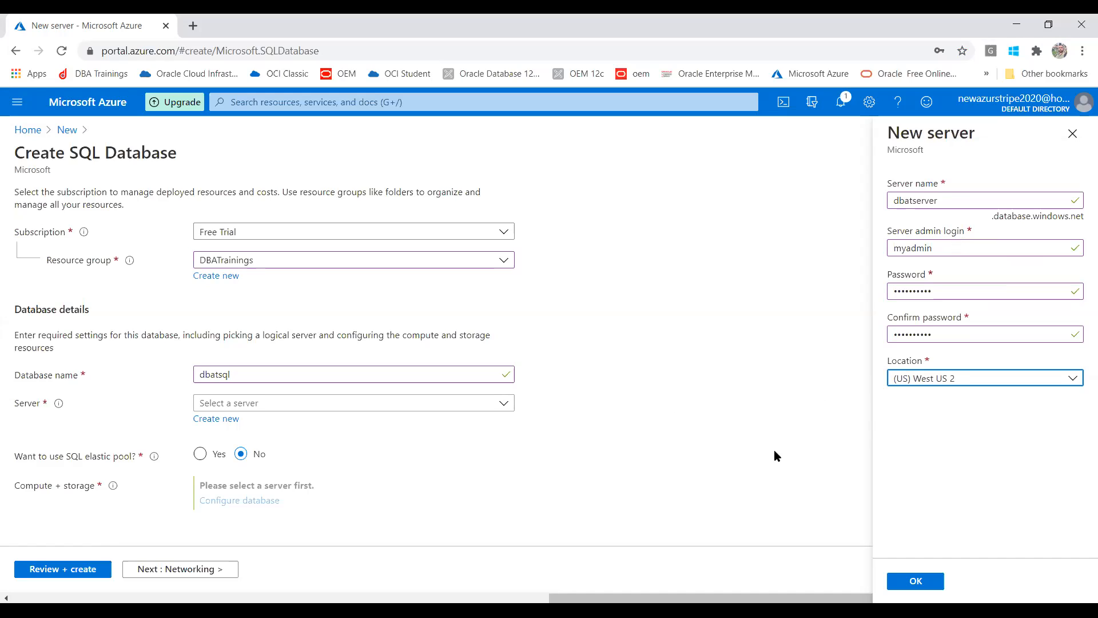
pyautogui.click(913, 581)
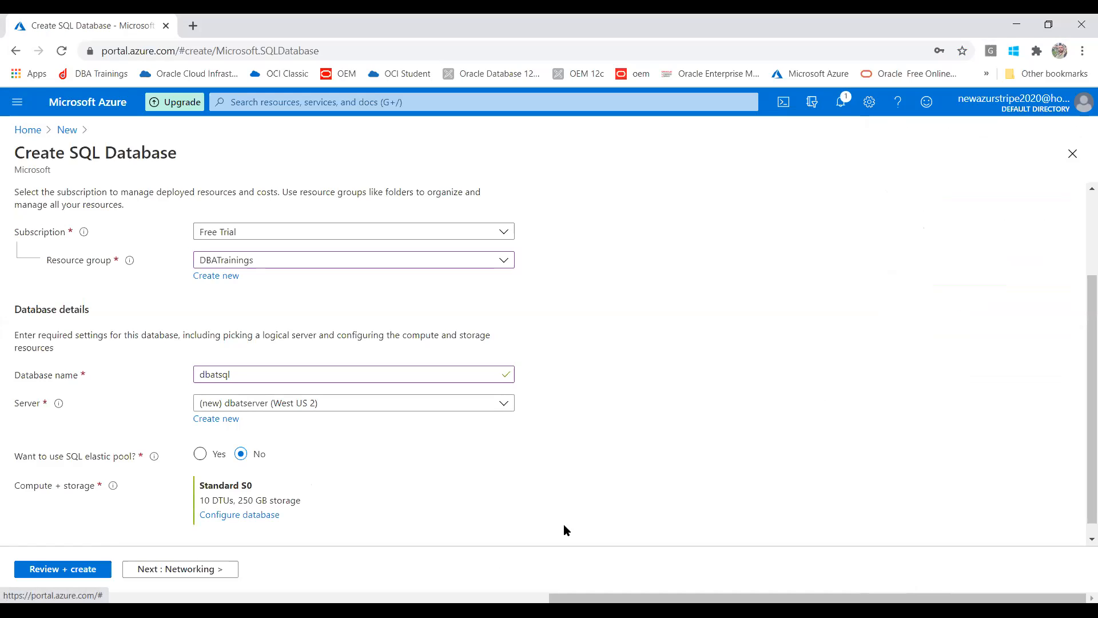
# - Open the Compute + storage configuration for dbatsql (Standard S0, 10 DTUs, 250 GB)
pyautogui.moveTo(1089, 324); pyautogui.dragTo(1056, 358)
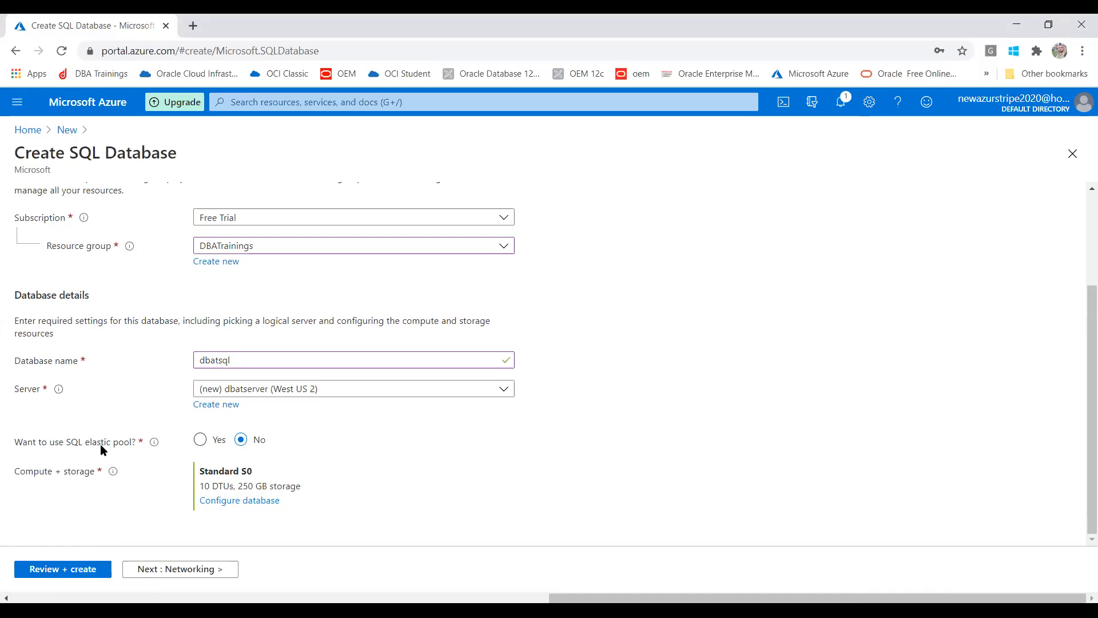
pyautogui.click(226, 502)
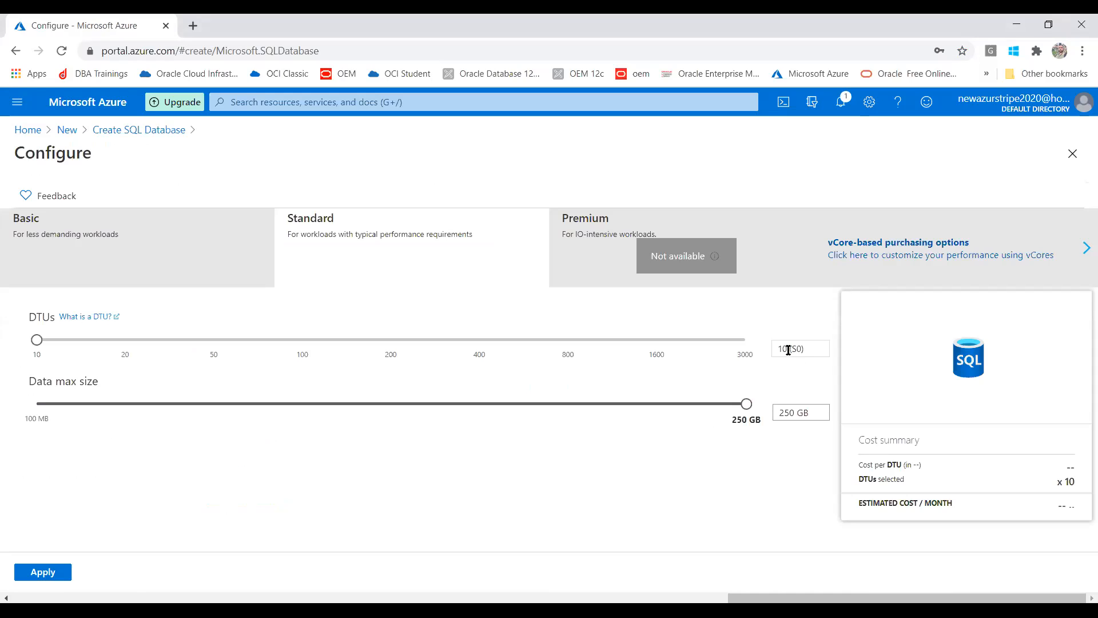
# - Close the Configure page and Create SQL Database form, discarding unsaved edits
pyautogui.moveTo(33, 346); pyautogui.dragTo(0, 339)
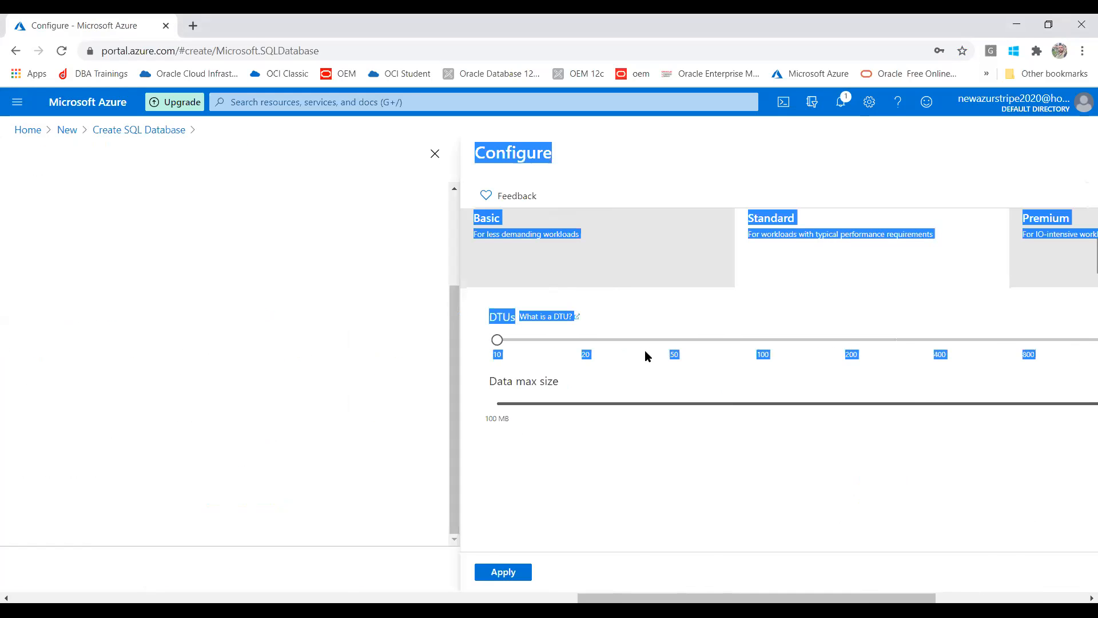
pyautogui.click(435, 156)
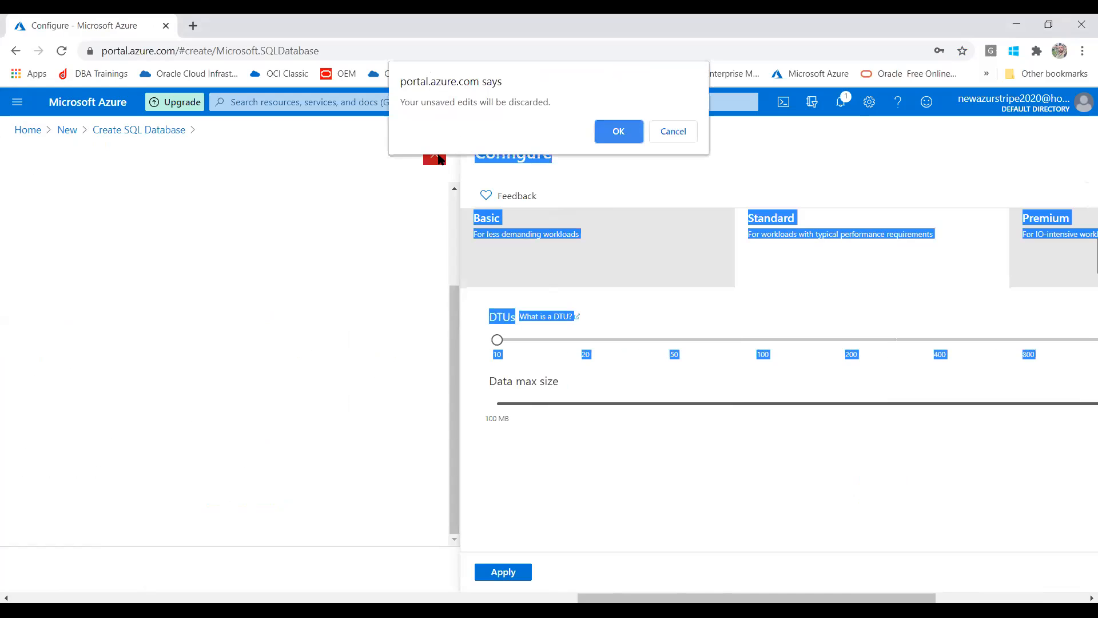
pyautogui.click(676, 129)
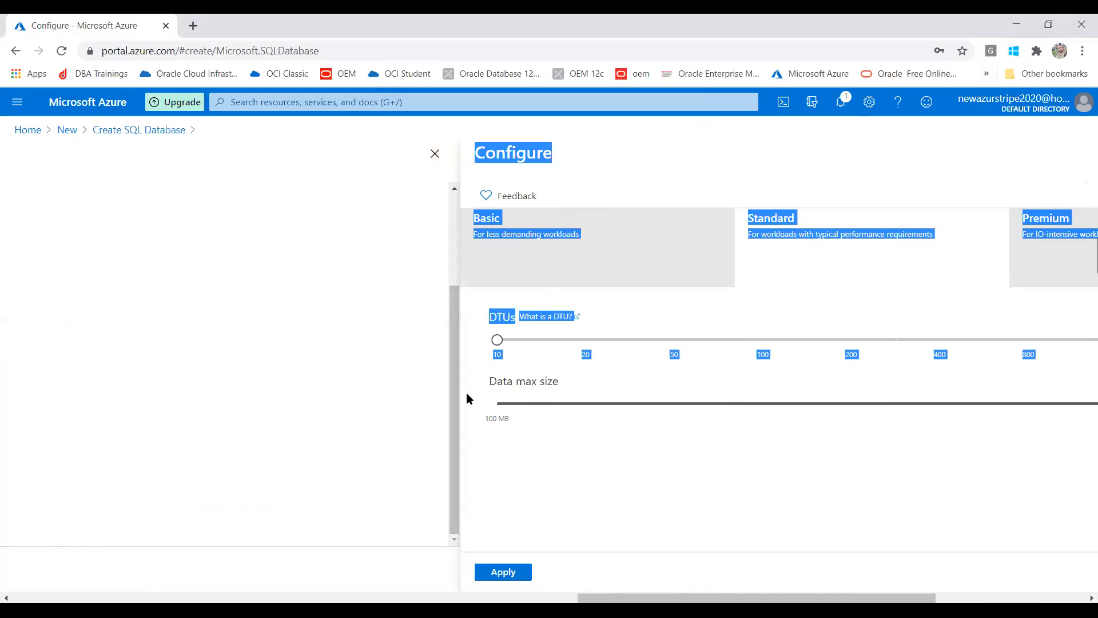
pyautogui.click(435, 154)
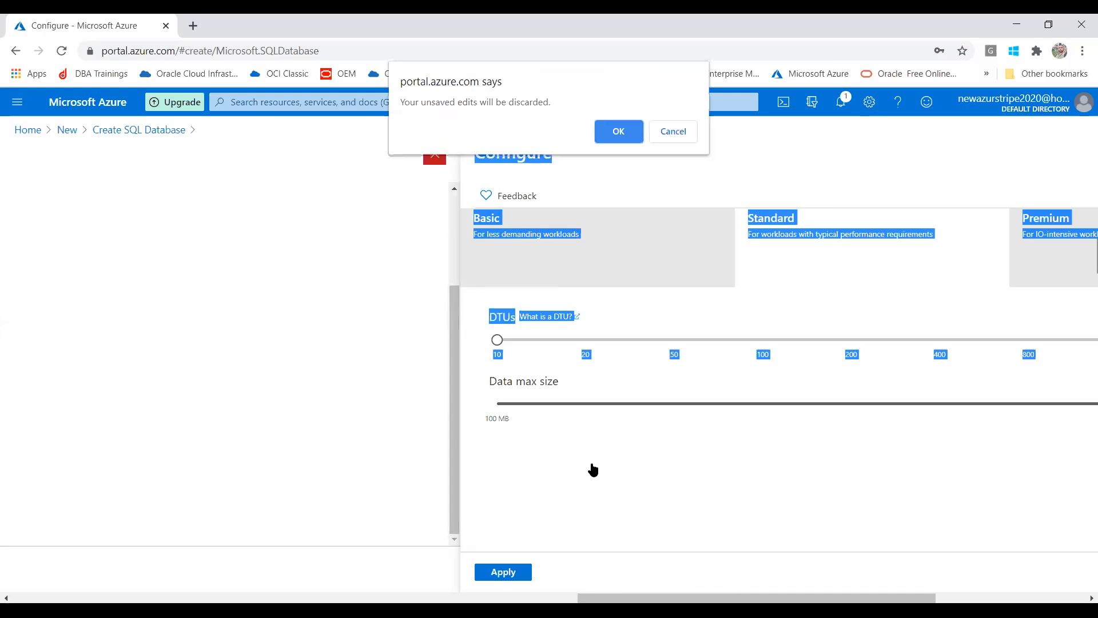
pyautogui.click(682, 137)
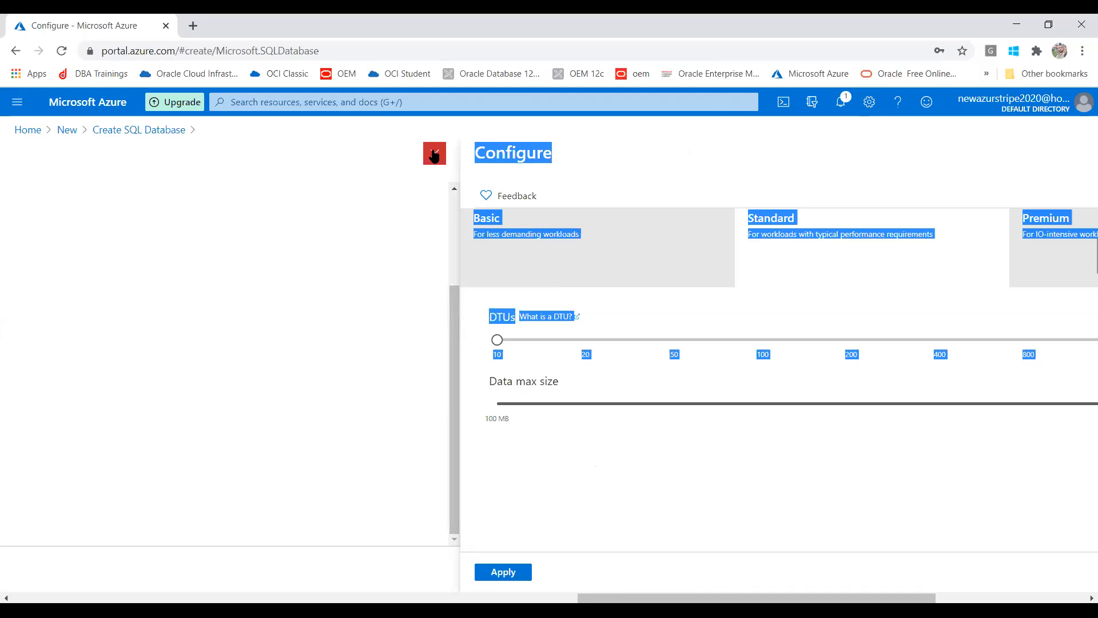
pyautogui.click(435, 154)
pyautogui.click(616, 135)
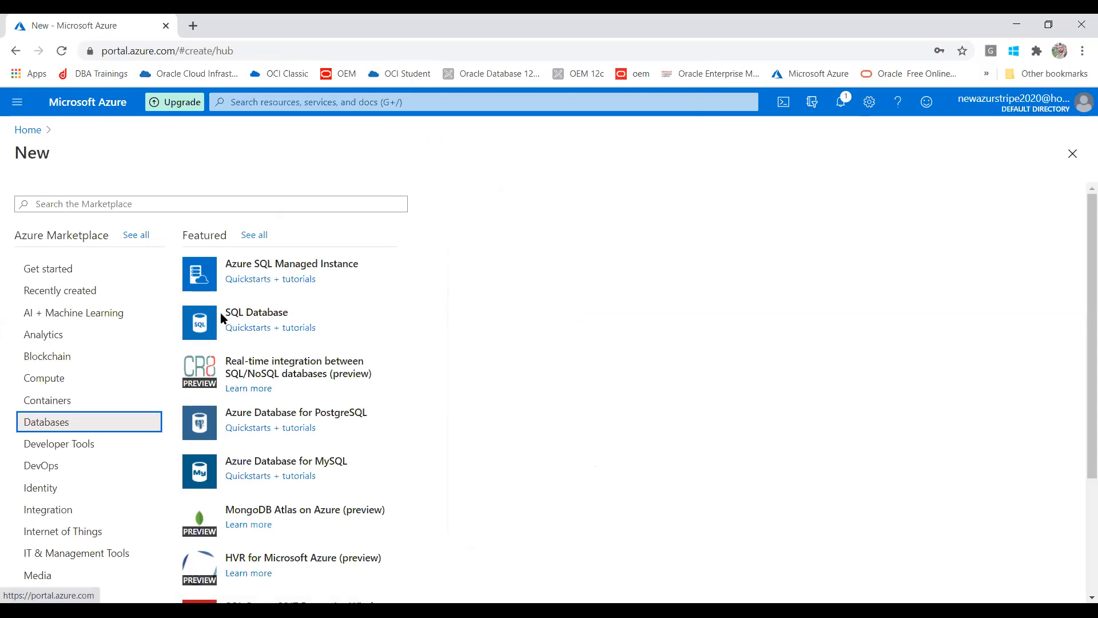
# - Start a new SQL Database in the DBATrainings resource group
pyautogui.click(250, 315)
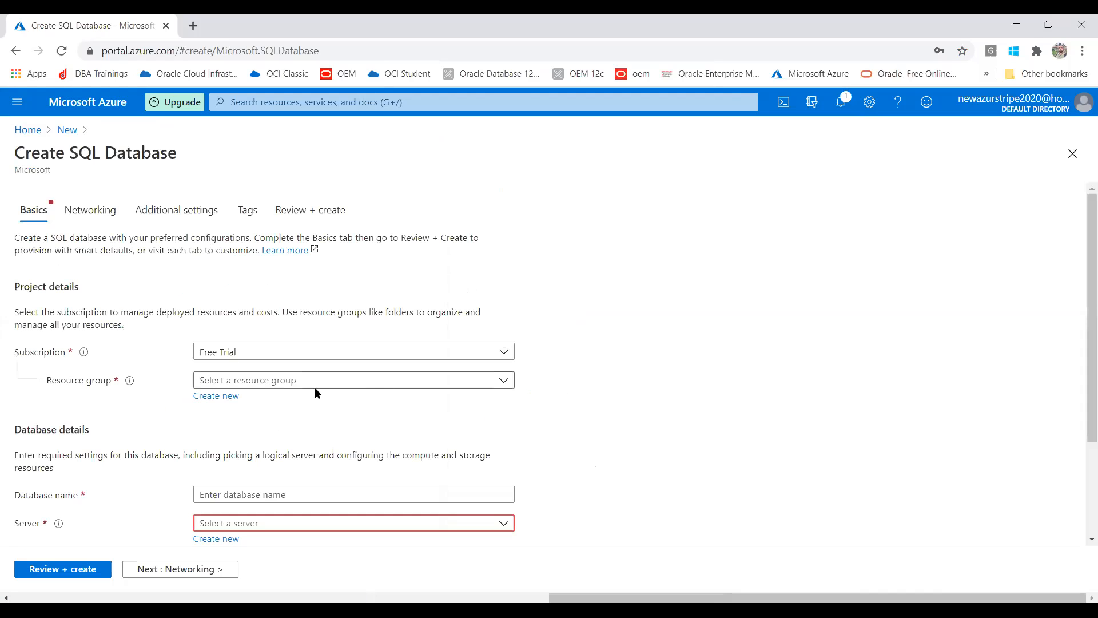
pyautogui.click(297, 385)
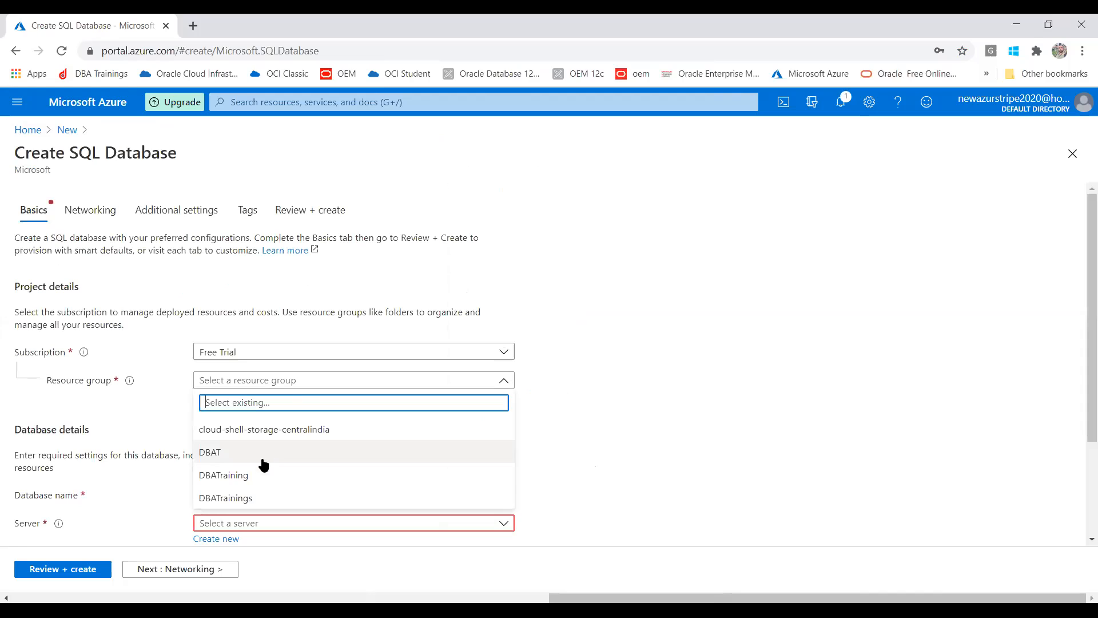
pyautogui.click(257, 498)
# - Name the database dbatsql and choose Create new for its server
pyautogui.click(267, 496)
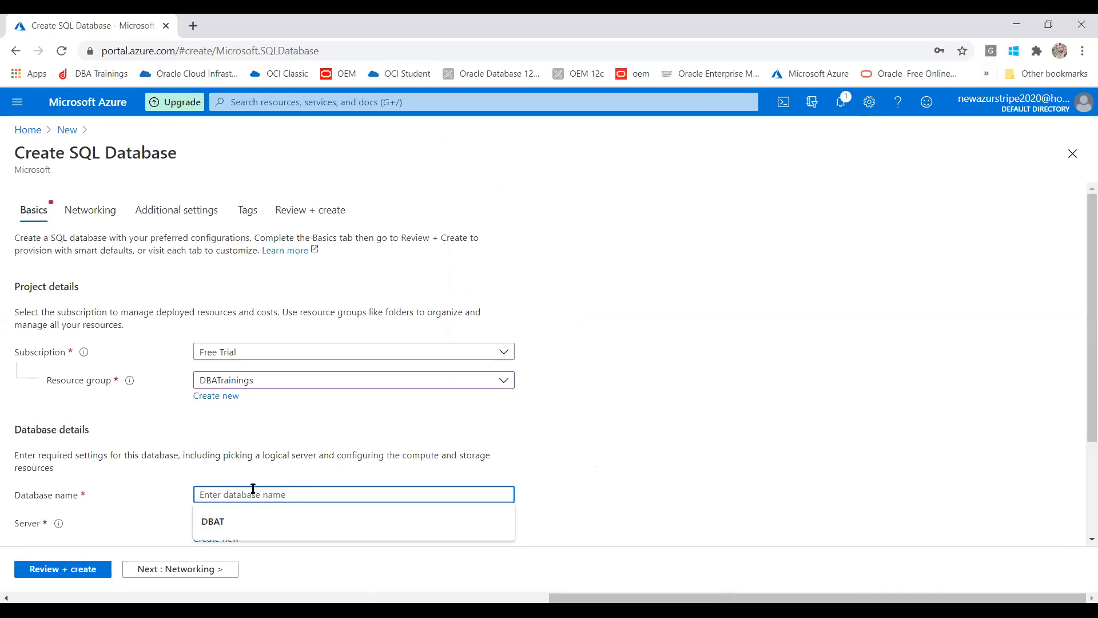
pyautogui.write('dbatsql')
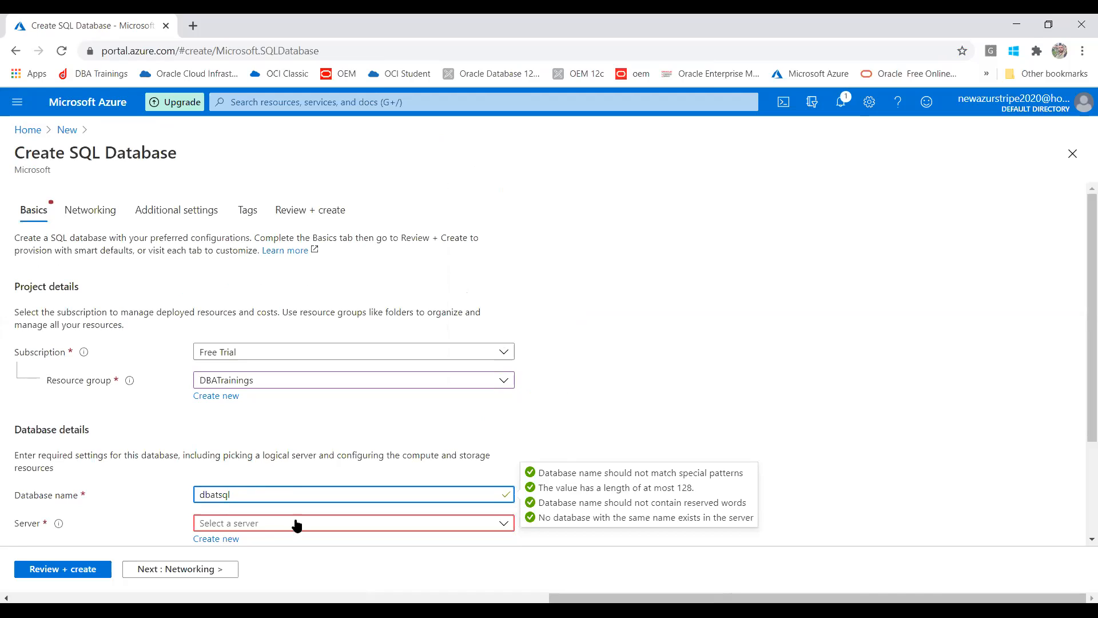
pyautogui.click(271, 526)
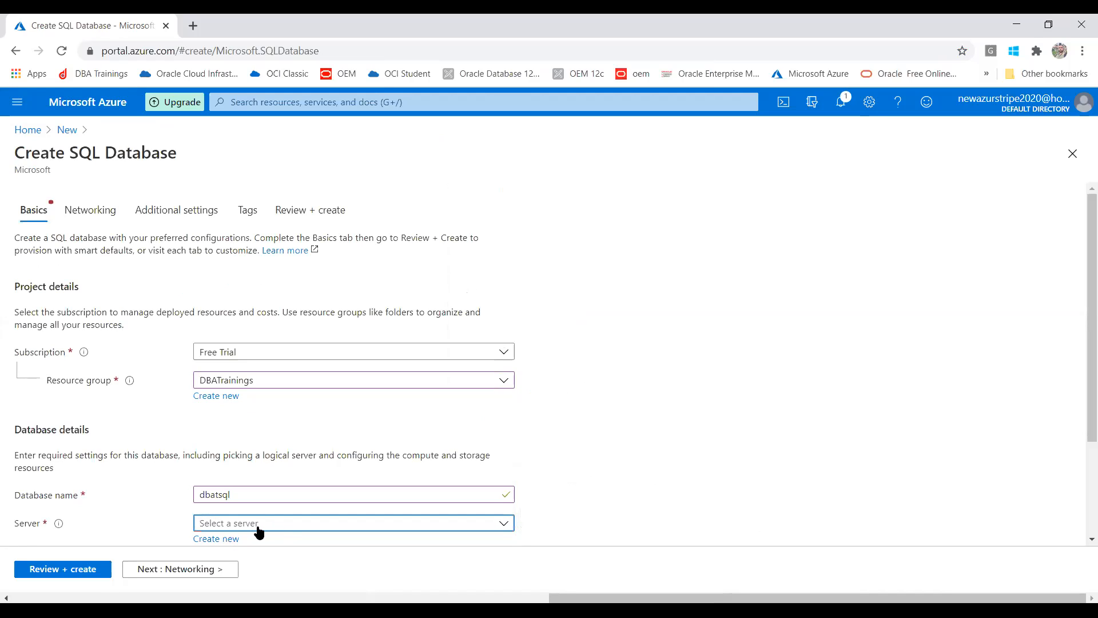
pyautogui.click(218, 539)
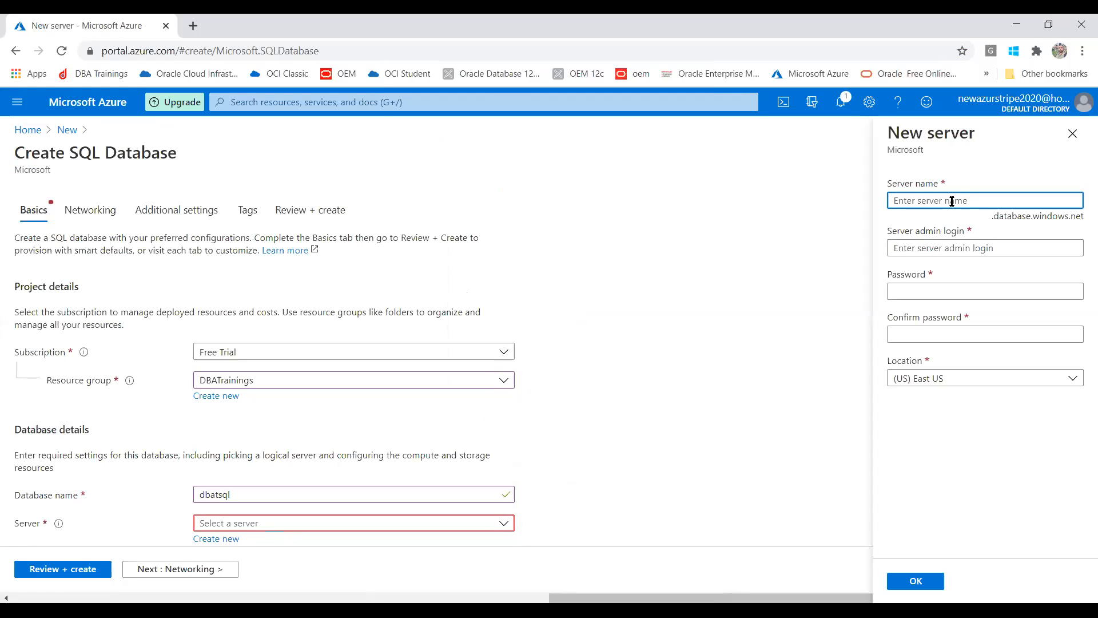
# - Name the new server dbatserver with admin login myadmin and enter its password
pyautogui.write('dbatserver')
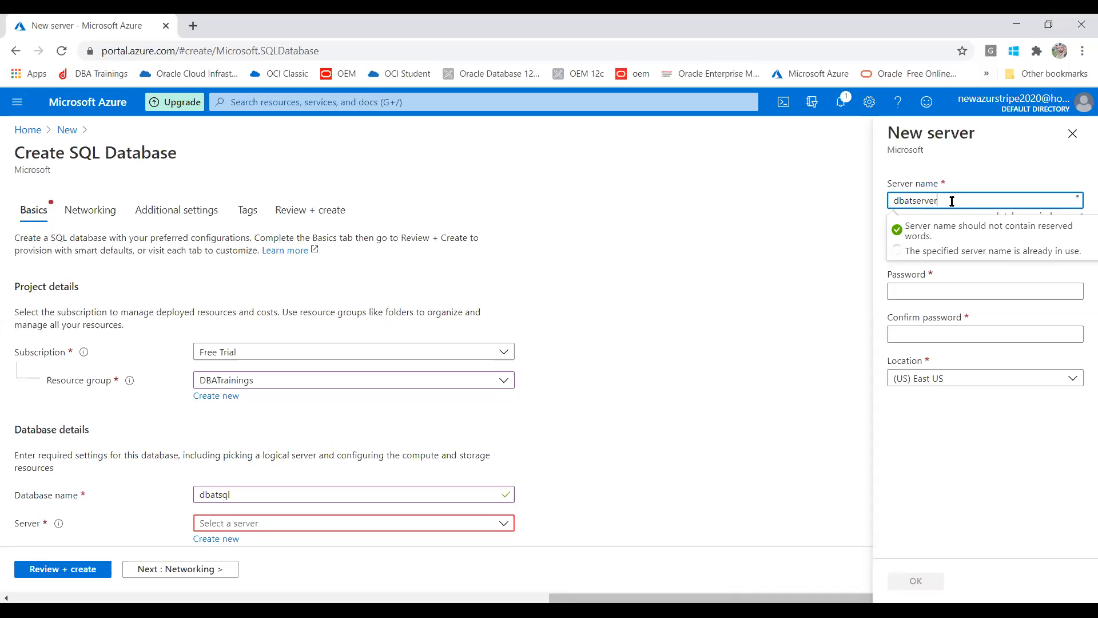
pyautogui.press('Tab')
pyautogui.click(921, 247)
pyautogui.write('my')
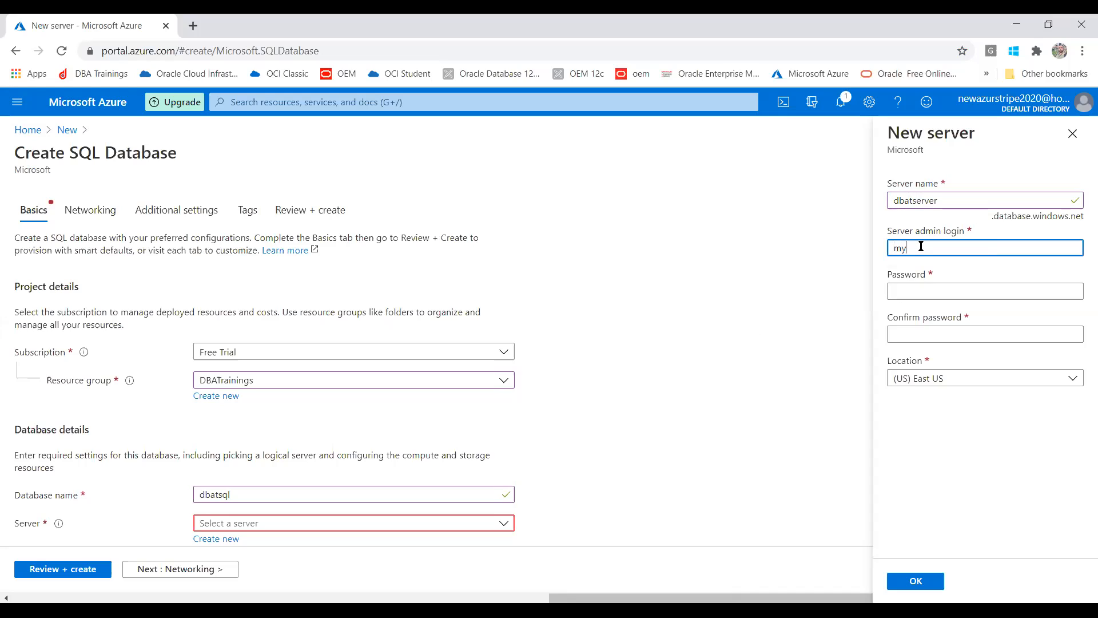
pyautogui.write('admin')
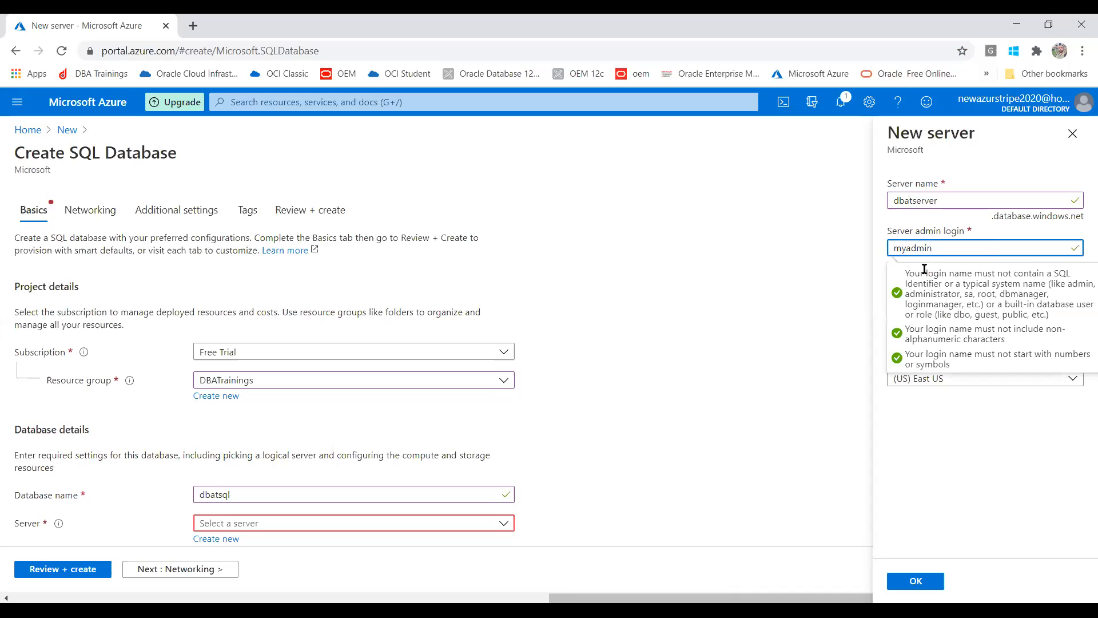
pyautogui.click(916, 289)
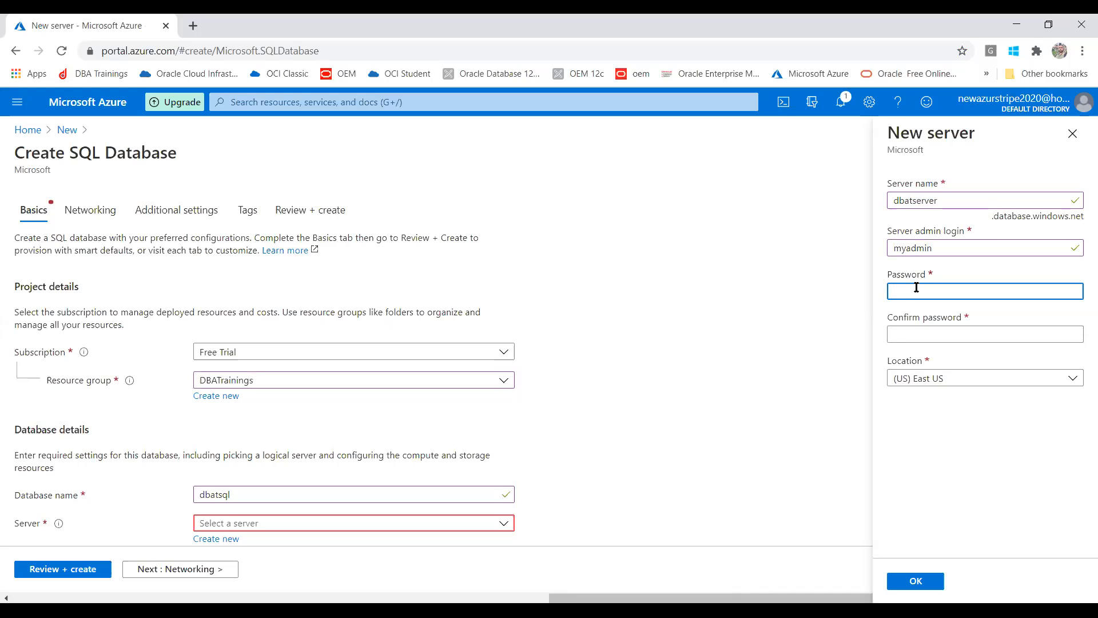
pyautogui.write('•••')
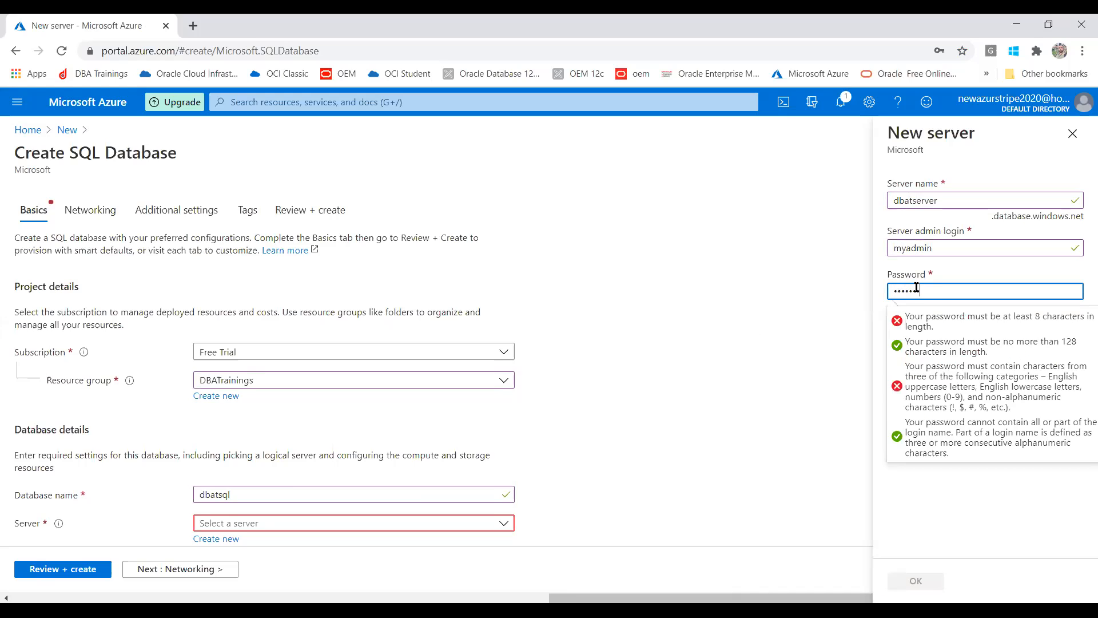
pyautogui.write('•••')
# - Confirm the password, set the location to (US) West US 2, and create the server
pyautogui.click(927, 334)
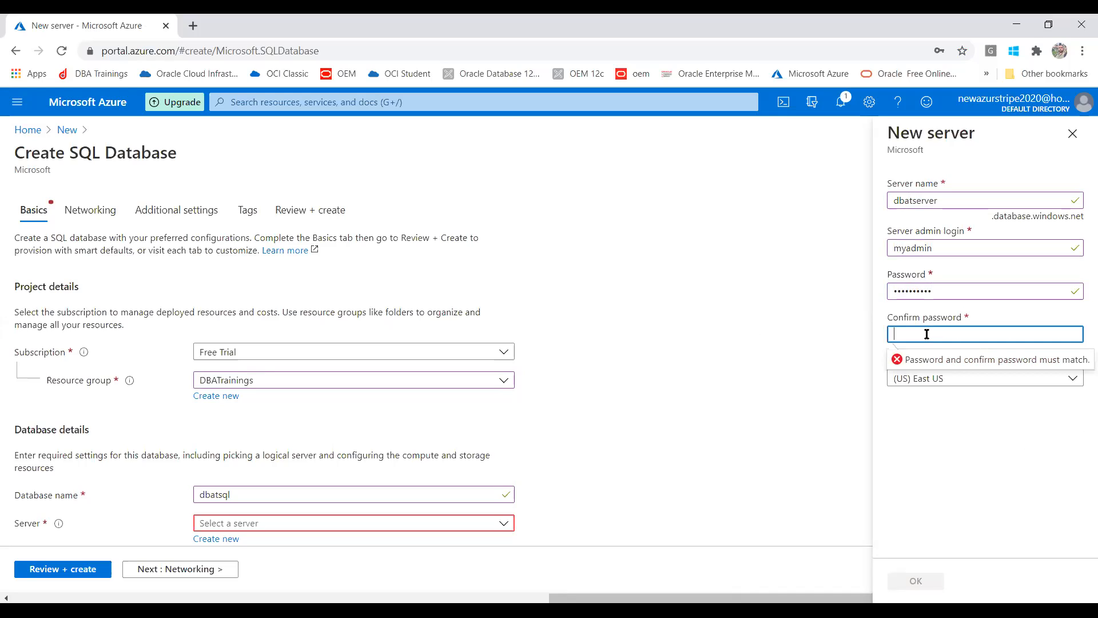
pyautogui.write('••••••••••')
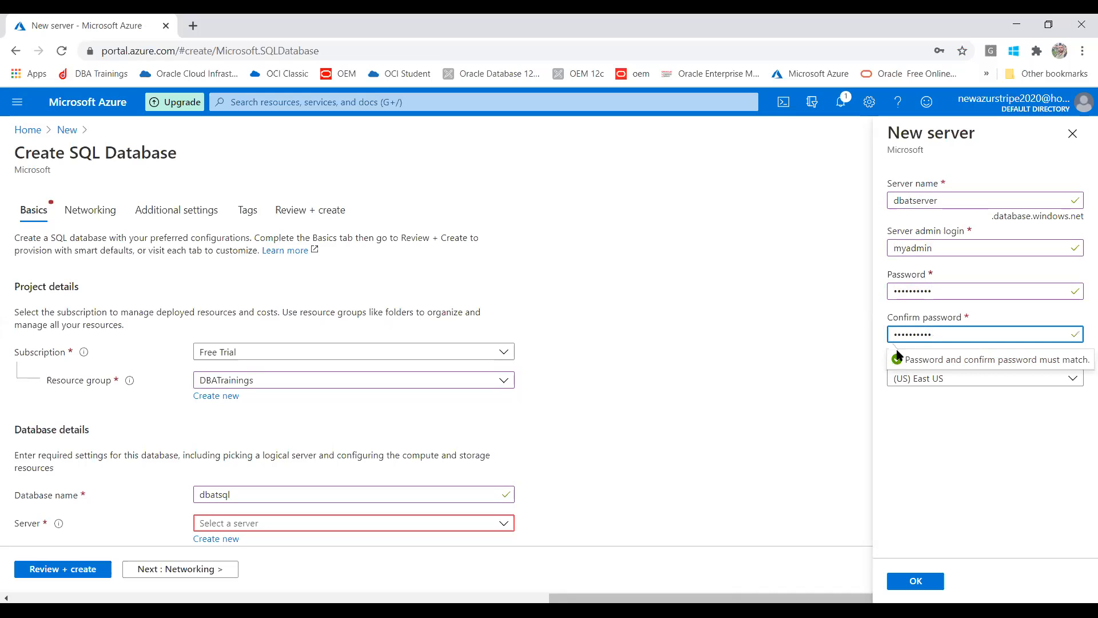
pyautogui.click(833, 394)
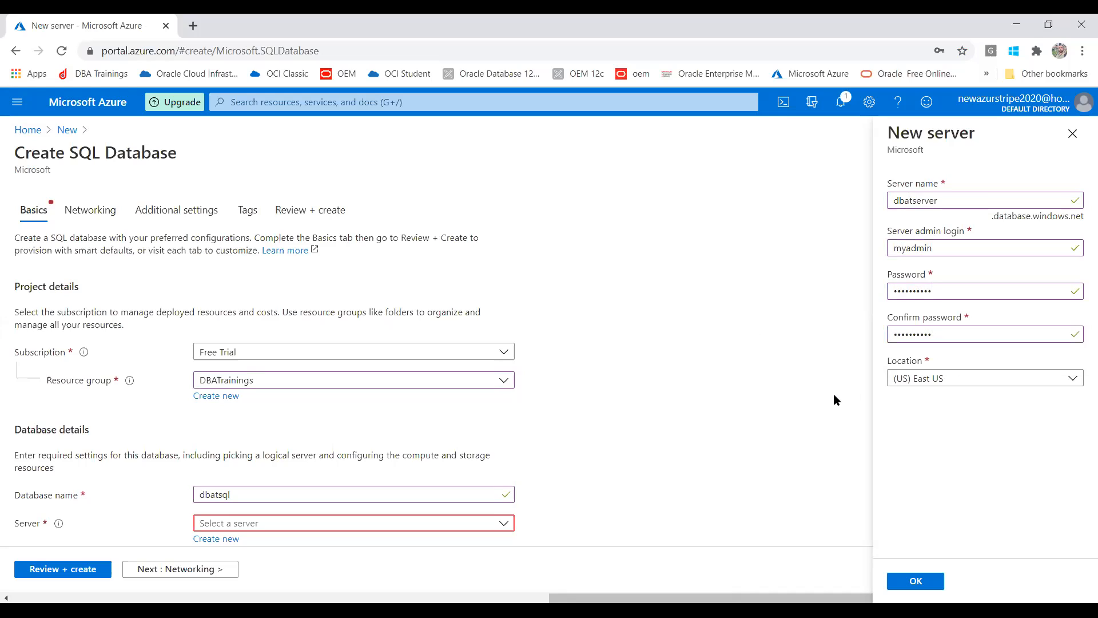
pyautogui.click(934, 377)
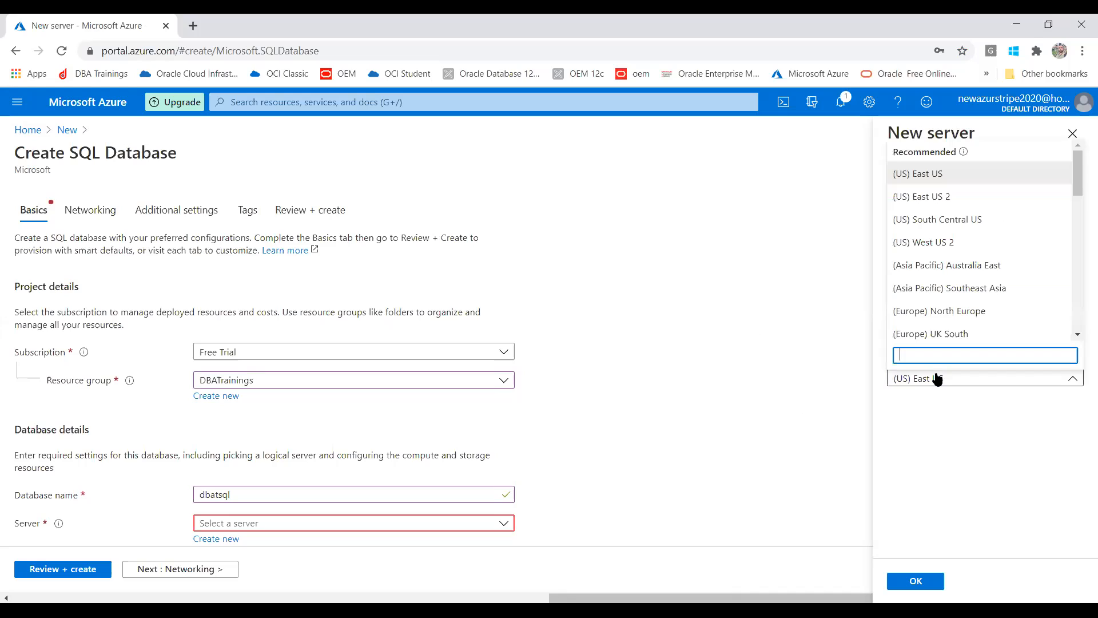
pyautogui.click(946, 246)
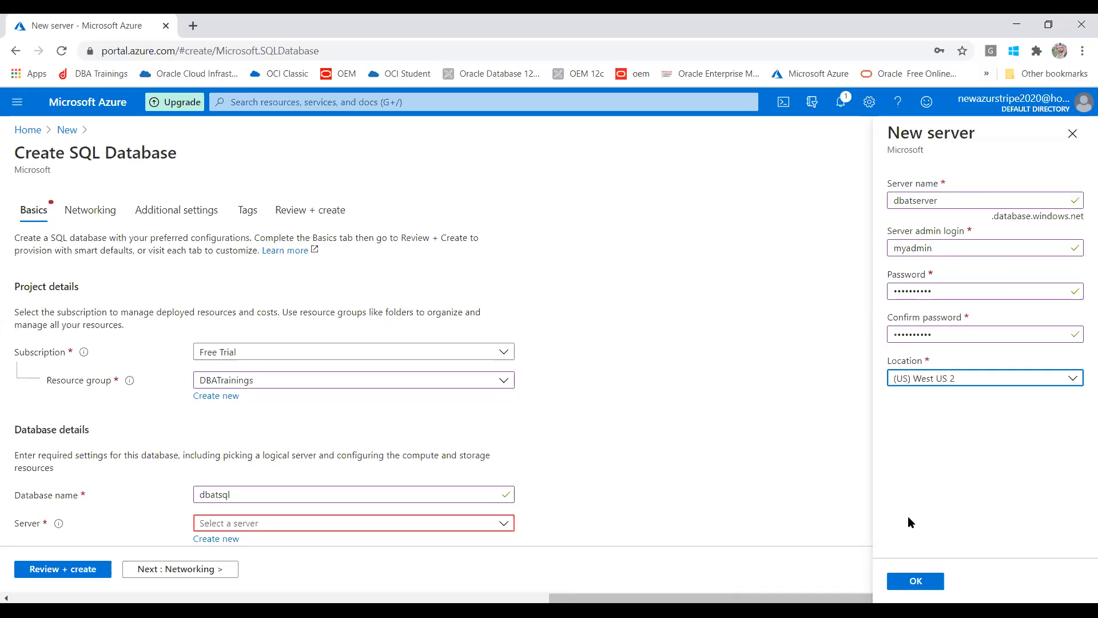
pyautogui.click(908, 582)
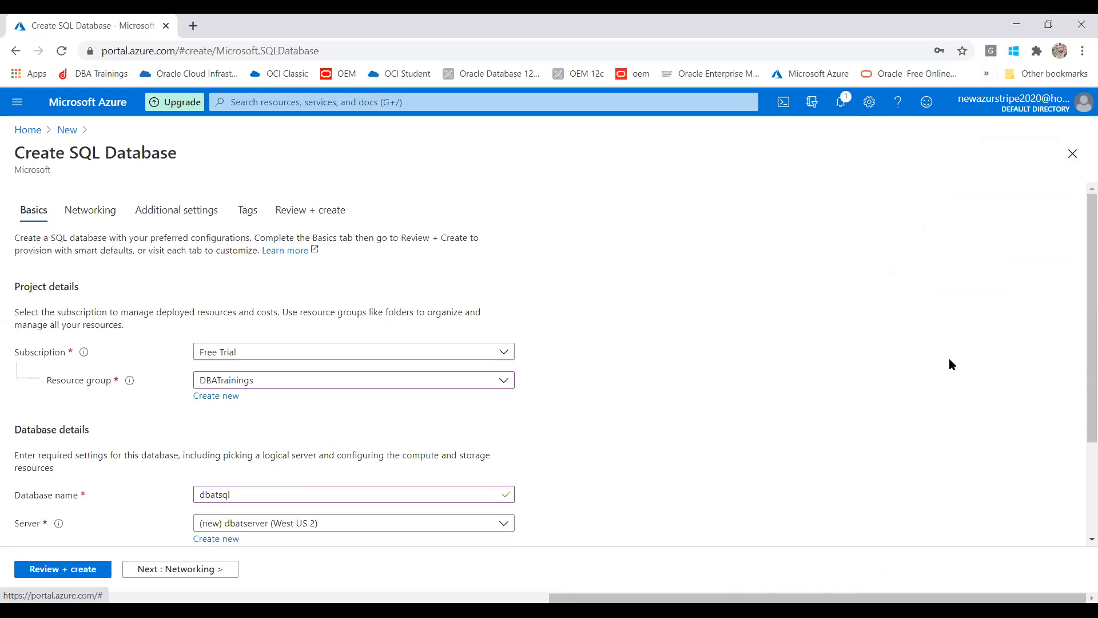
# - Open Configure database under Compute + storage and pick the Basic tier
pyautogui.moveTo(1081, 280); pyautogui.dragTo(1081, 398)
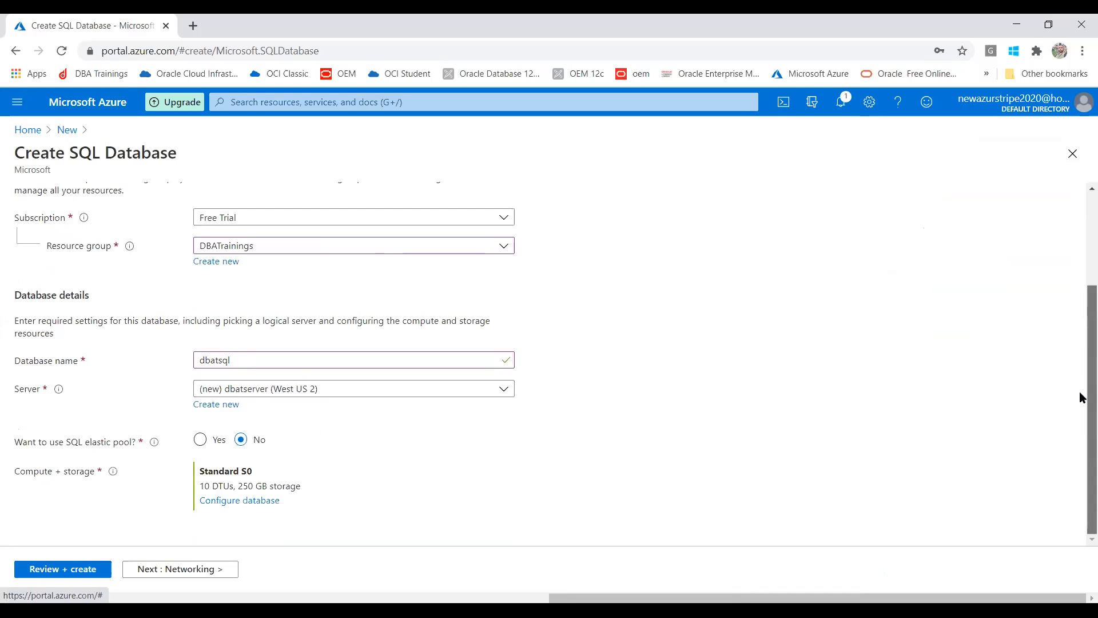
pyautogui.click(225, 501)
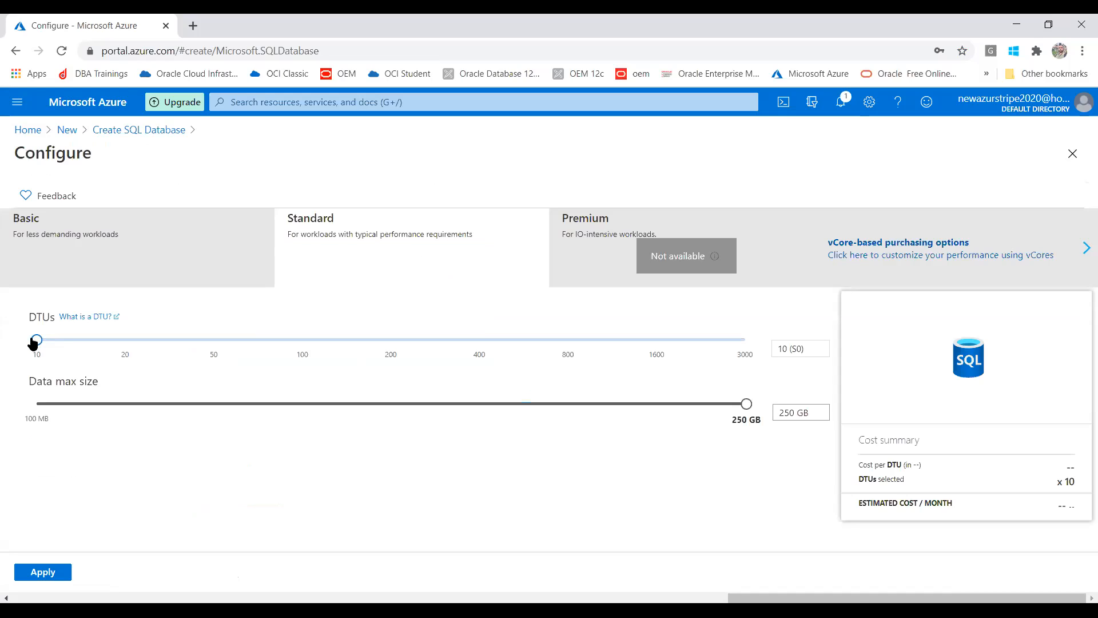
pyautogui.click(95, 243)
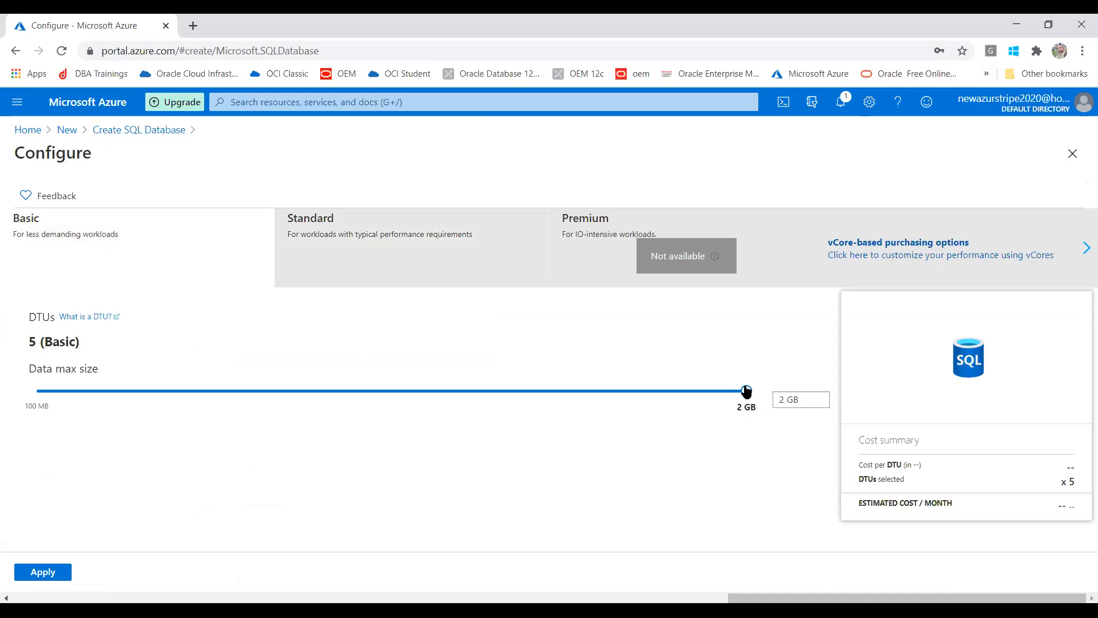
# - Compare Basic and Standard tiers, then apply Standard S0 with 10 DTUs and 2 GB max size
pyautogui.moveTo(747, 393)
pyautogui.moveTo(745, 391); pyautogui.dragTo(113, 351)
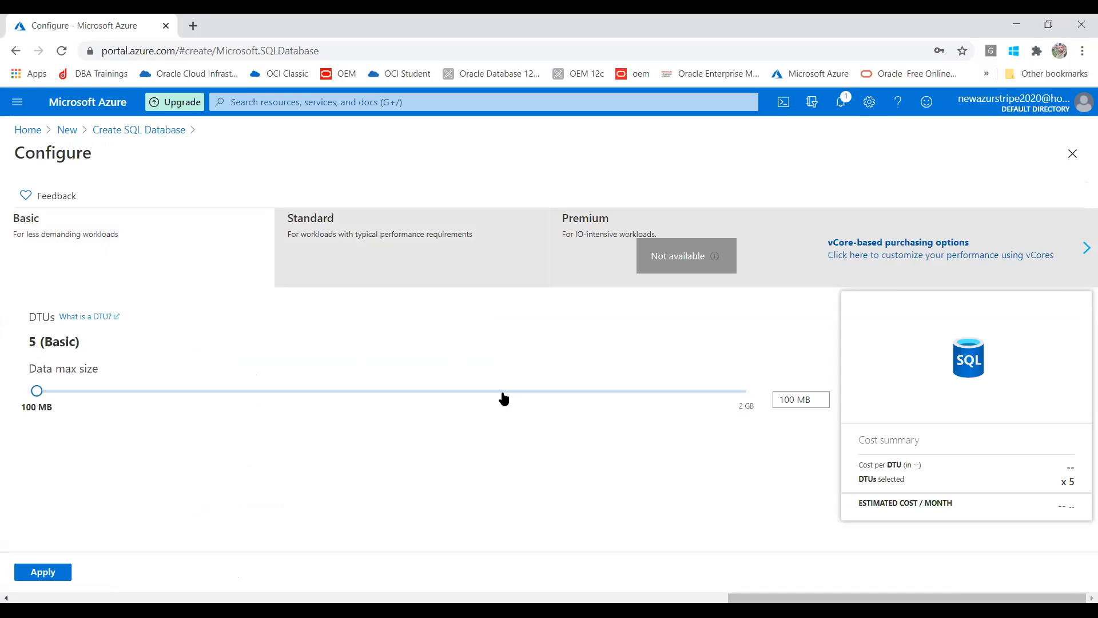
pyautogui.moveTo(37, 393); pyautogui.dragTo(749, 456)
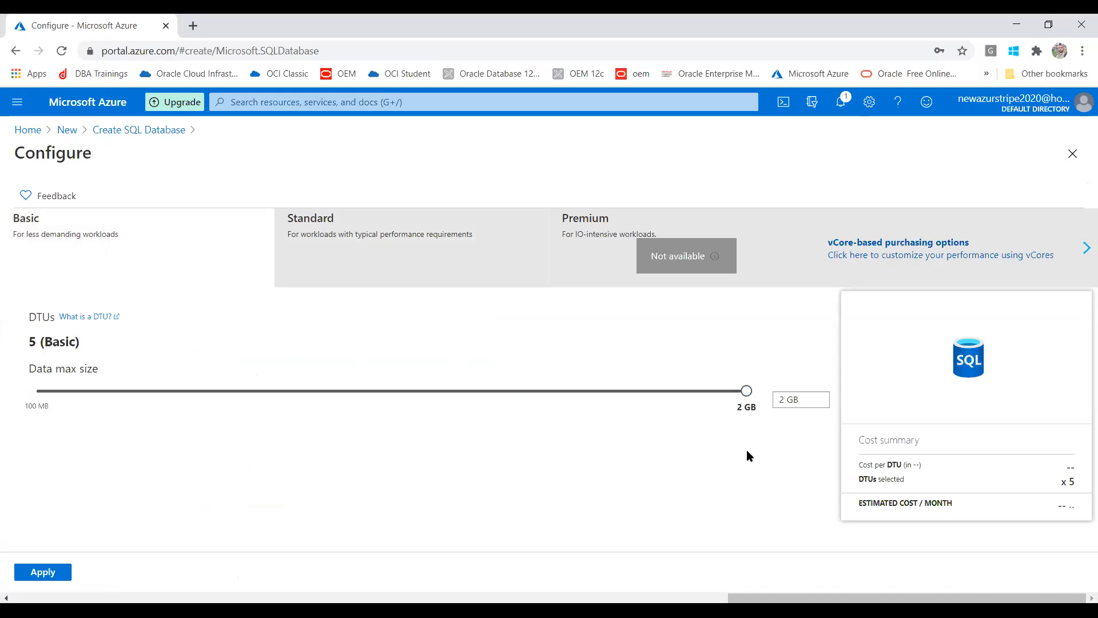
pyautogui.click(350, 250)
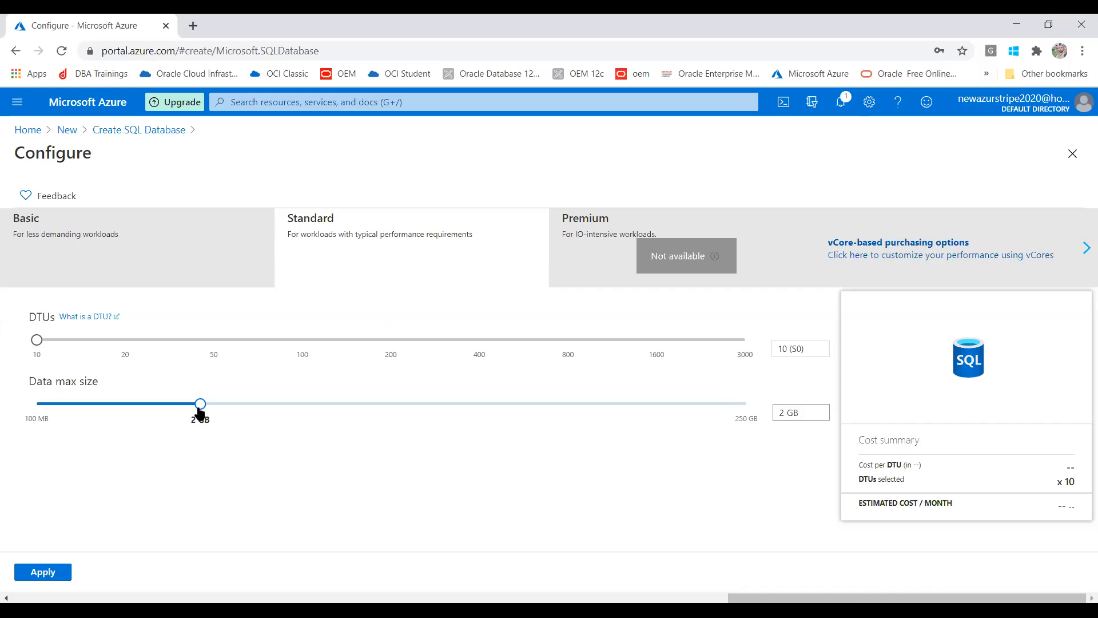
pyautogui.moveTo(199, 410); pyautogui.dragTo(856, 420)
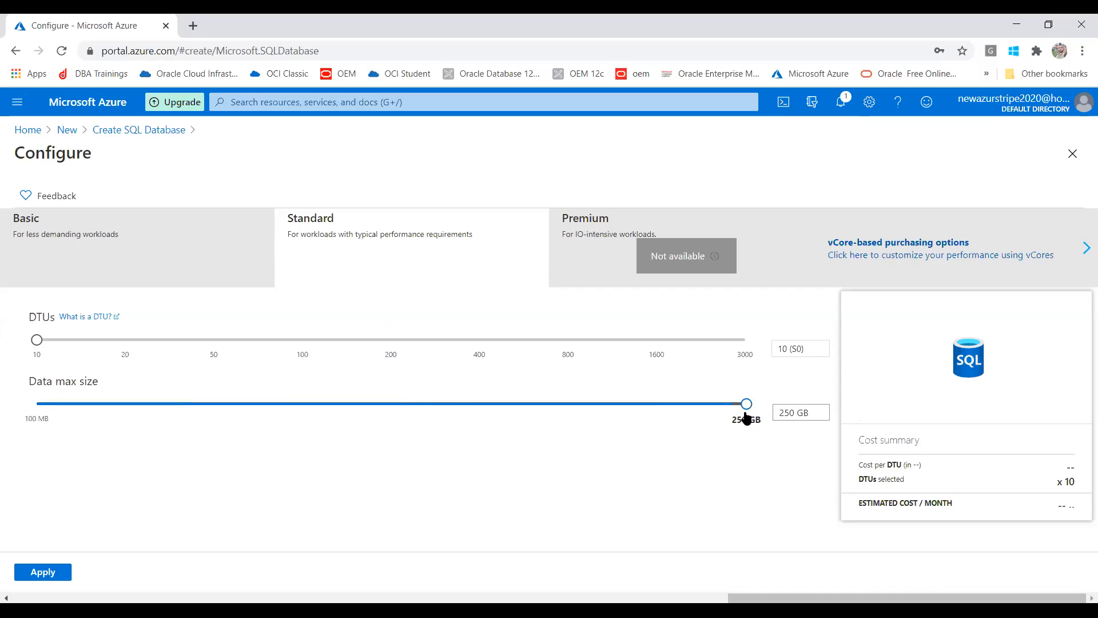
pyautogui.moveTo(456, 409); pyautogui.dragTo(182, 401)
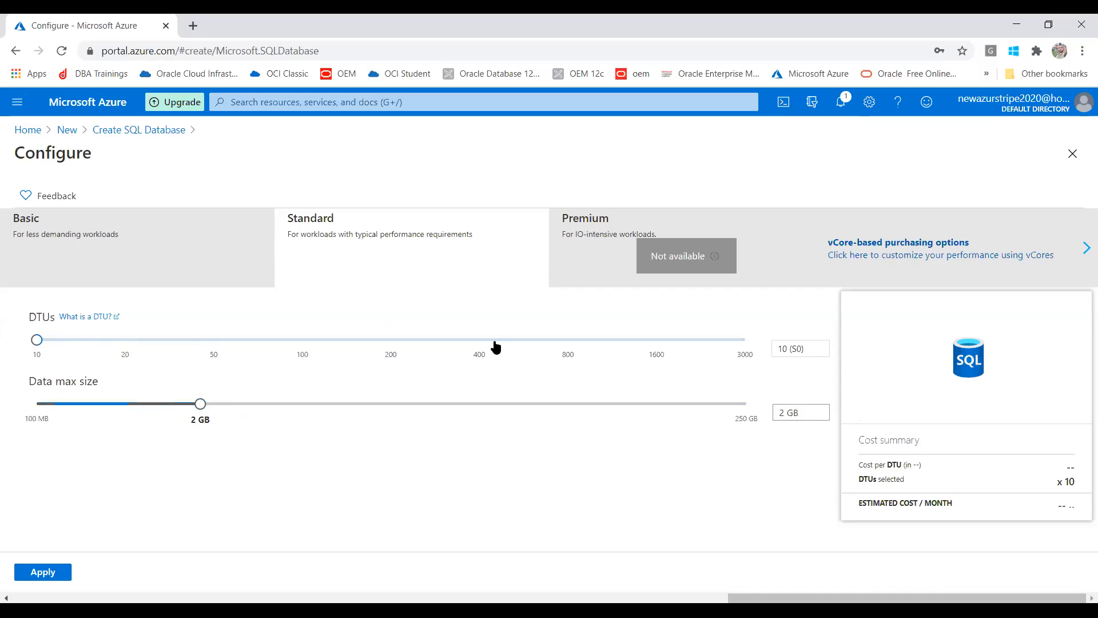
pyautogui.click(141, 247)
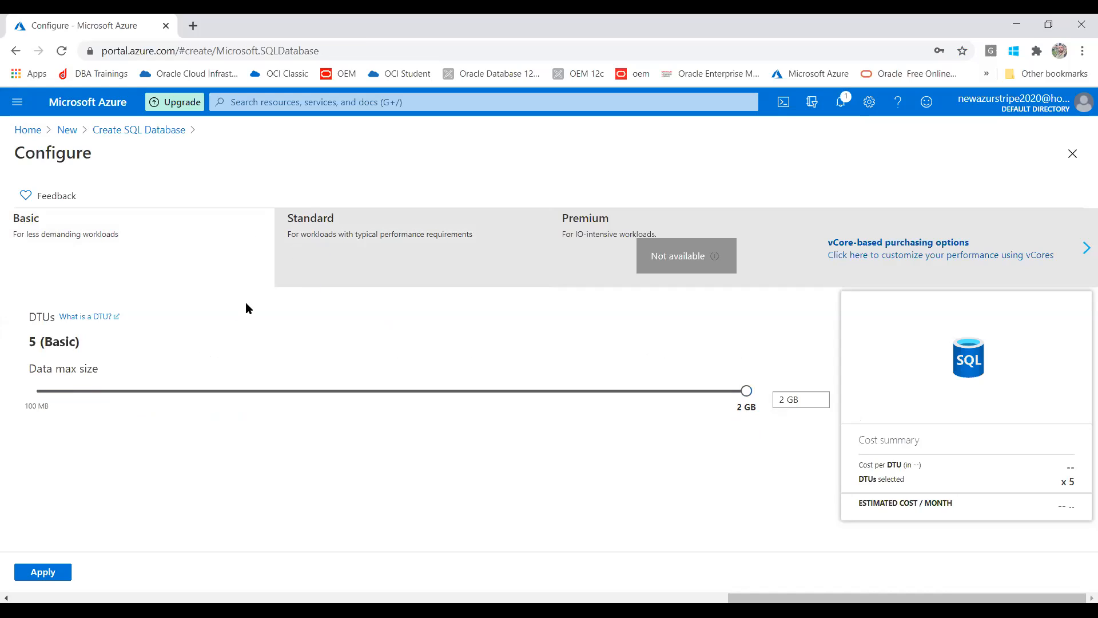
pyautogui.click(411, 233)
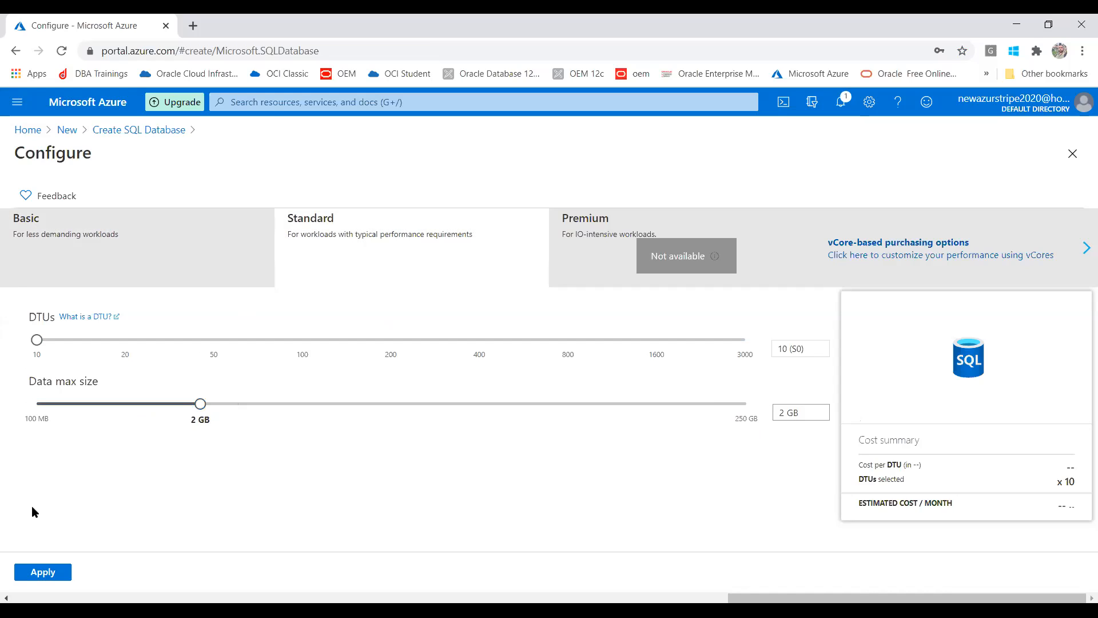
pyautogui.click(50, 572)
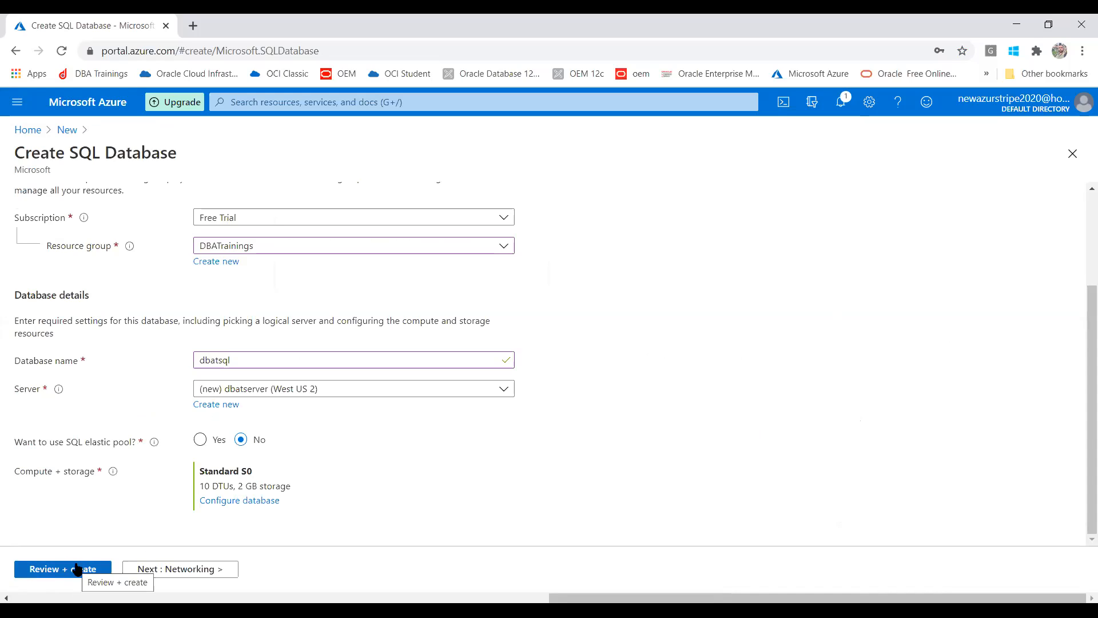
pyautogui.click(226, 502)
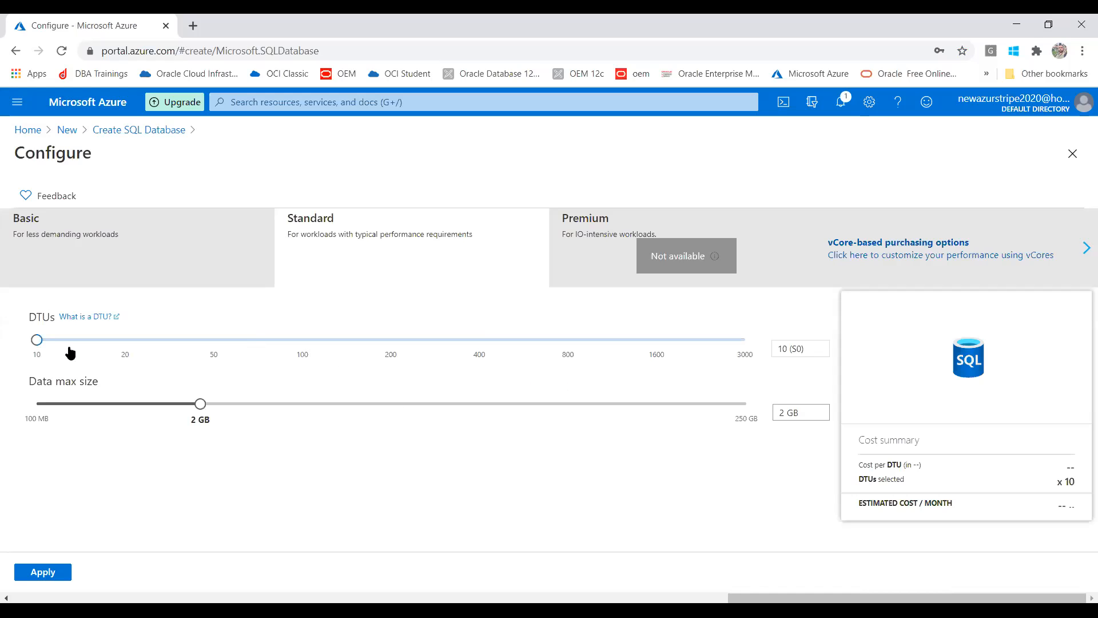
pyautogui.moveTo(38, 340); pyautogui.dragTo(777, 396)
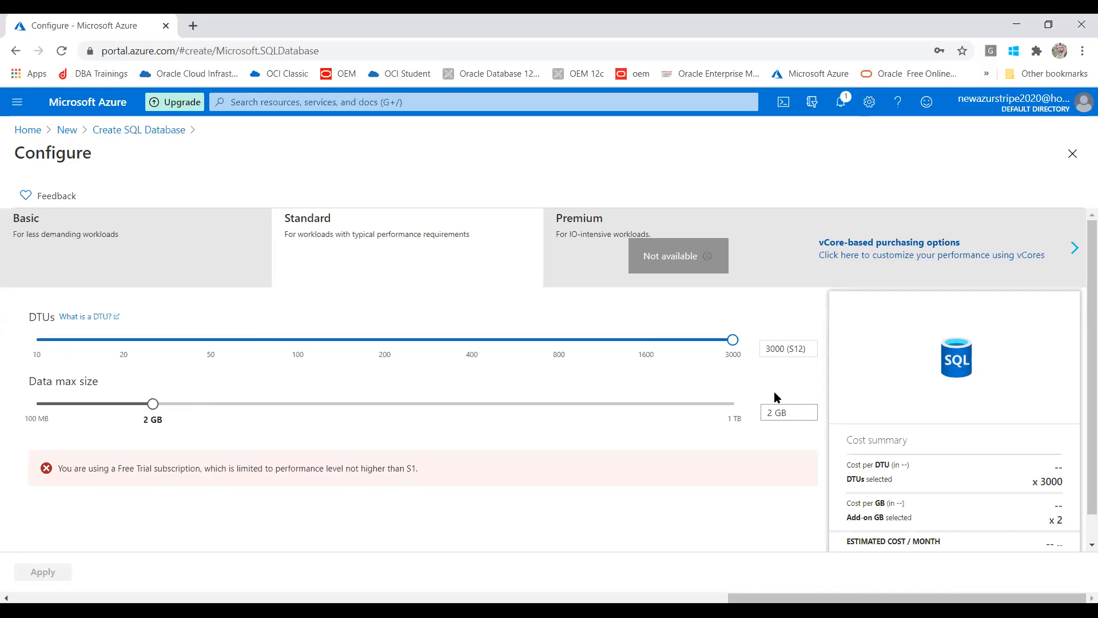
pyautogui.moveTo(777, 396); pyautogui.dragTo(1, 302)
pyautogui.click(29, 576)
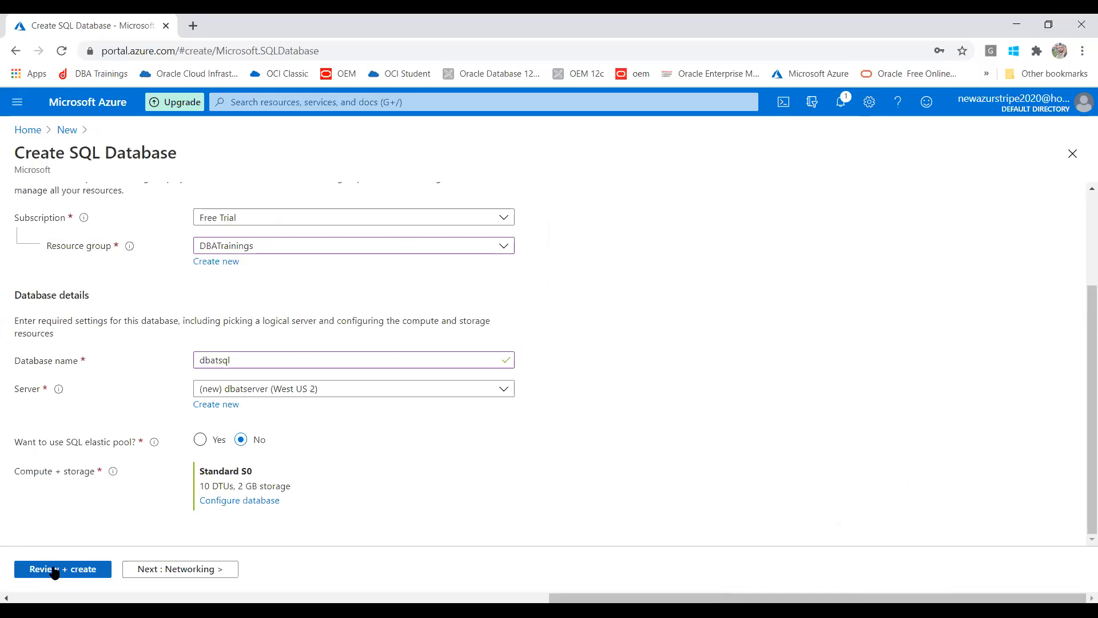
pyautogui.click(55, 569)
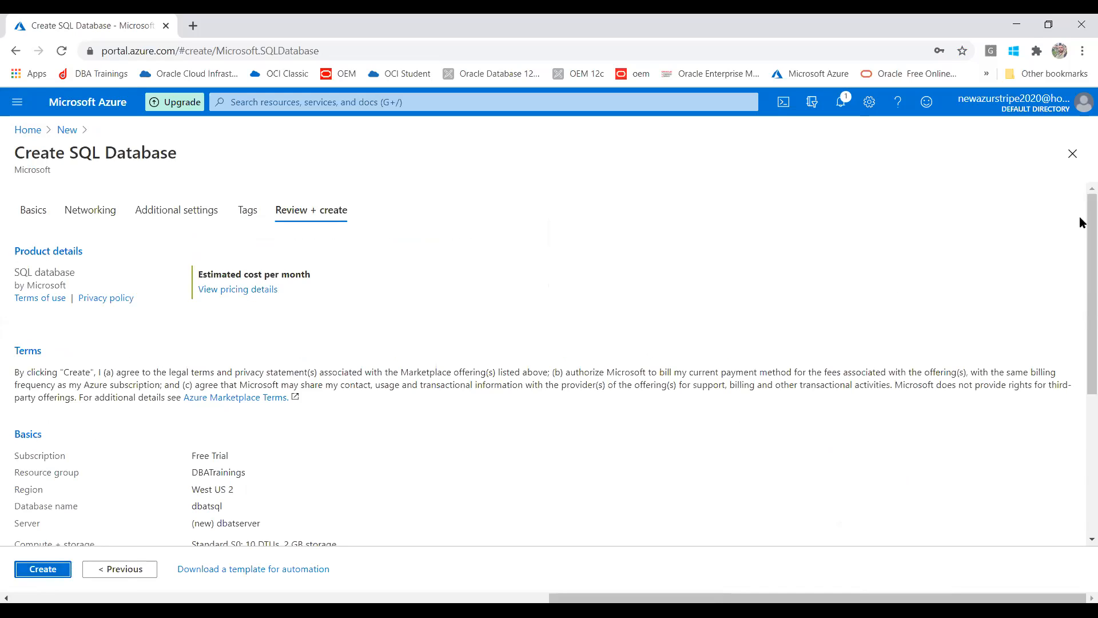
# - Look over the Review + create summary and submit the dbatsql database for creation
pyautogui.moveTo(1082, 269); pyautogui.dragTo(1081, 403)
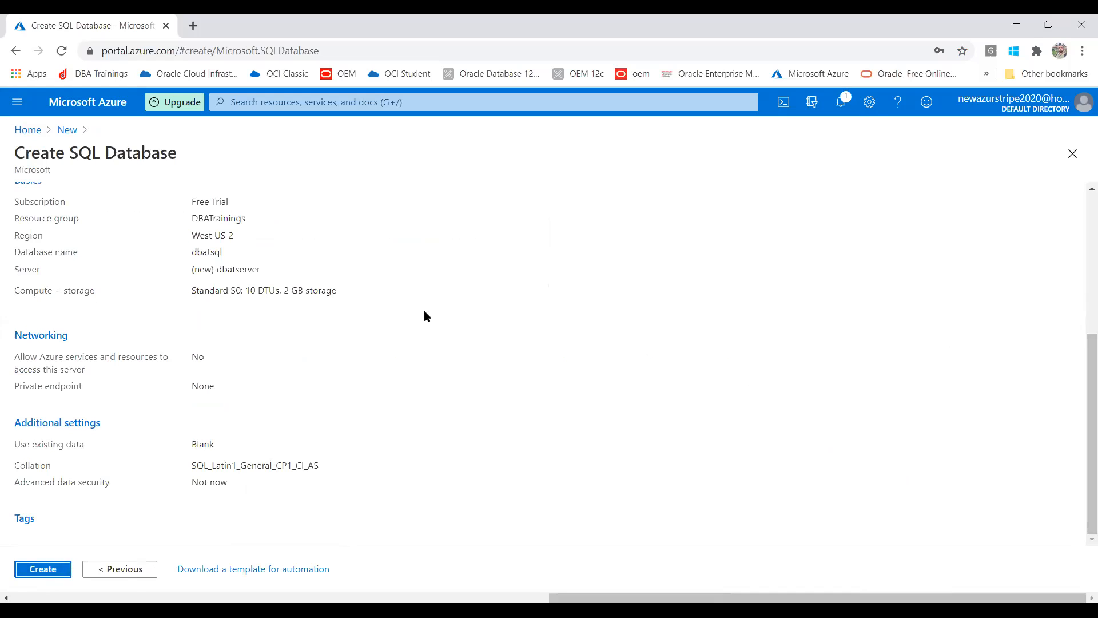
pyautogui.moveTo(1079, 375); pyautogui.dragTo(1081, 211)
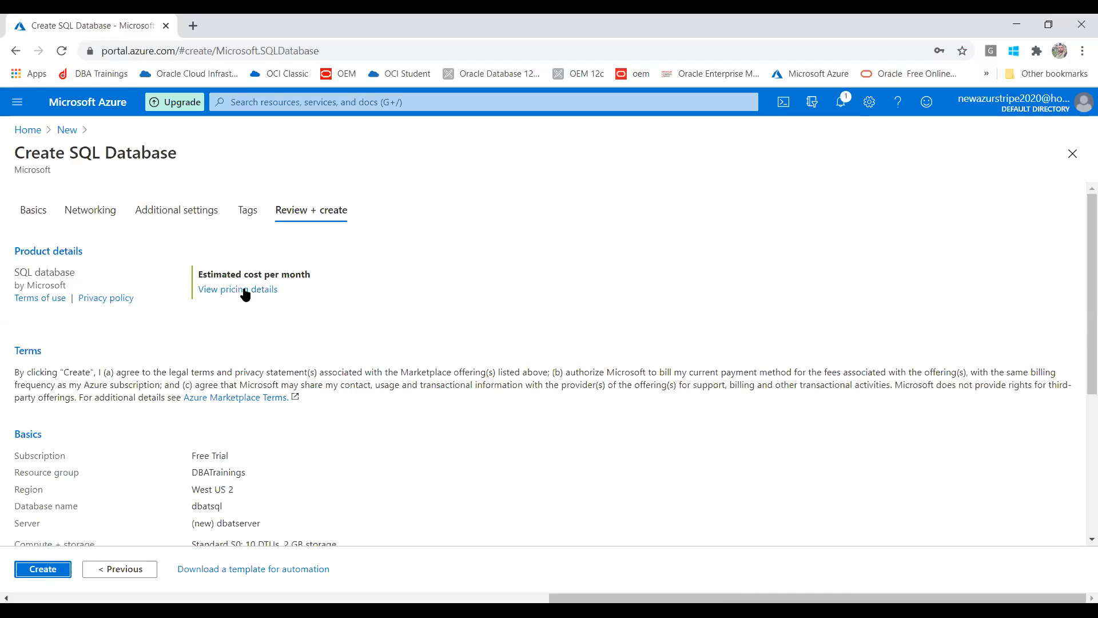
pyautogui.click(43, 570)
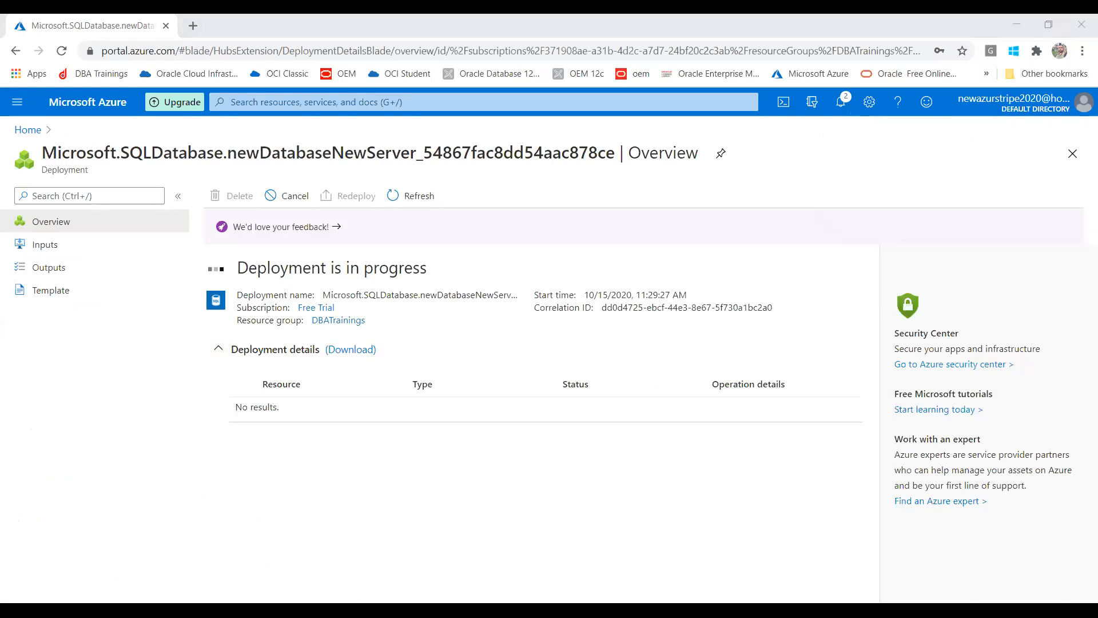
# - Wait for 'Your deployment is complete', then open the new dbatsql database
pyautogui.hotkey('alt', 'Tab')
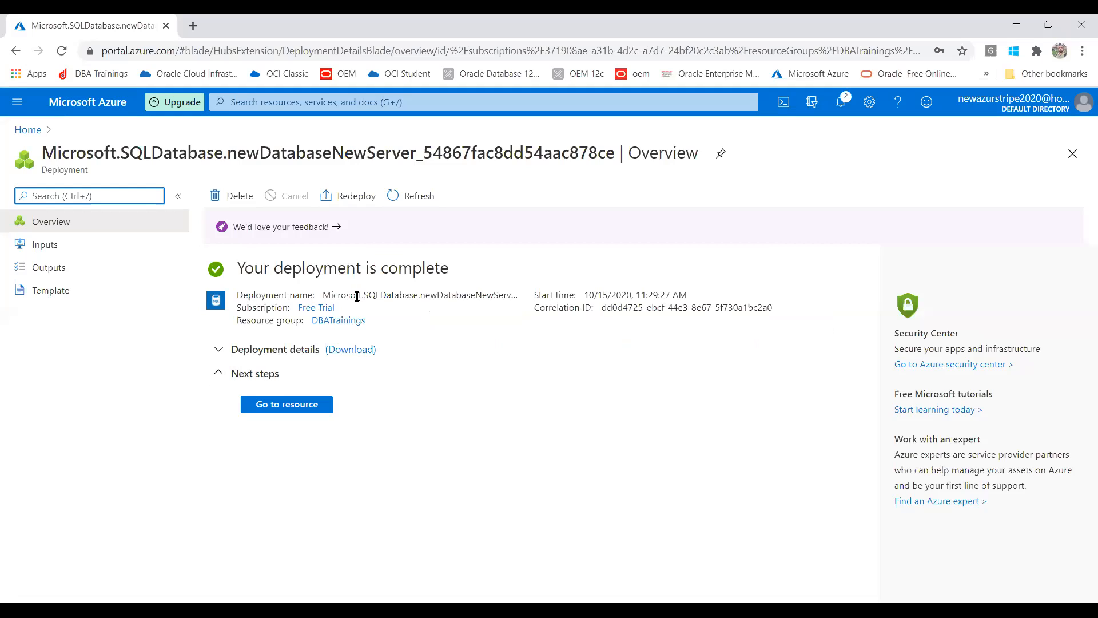
pyautogui.moveTo(264, 269); pyautogui.dragTo(465, 278)
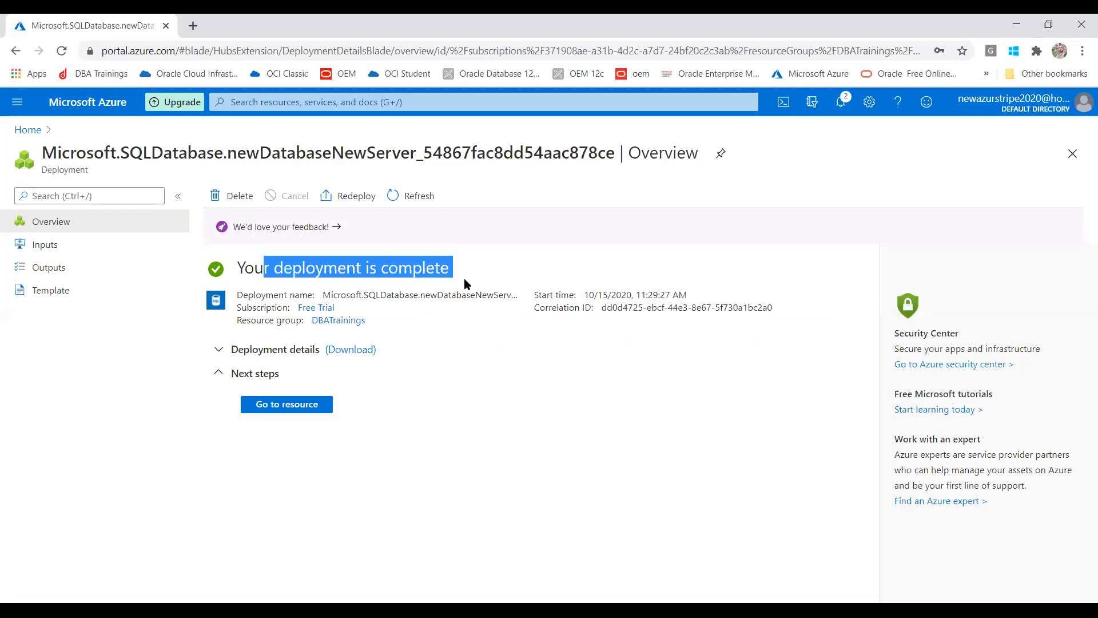
pyautogui.click(298, 406)
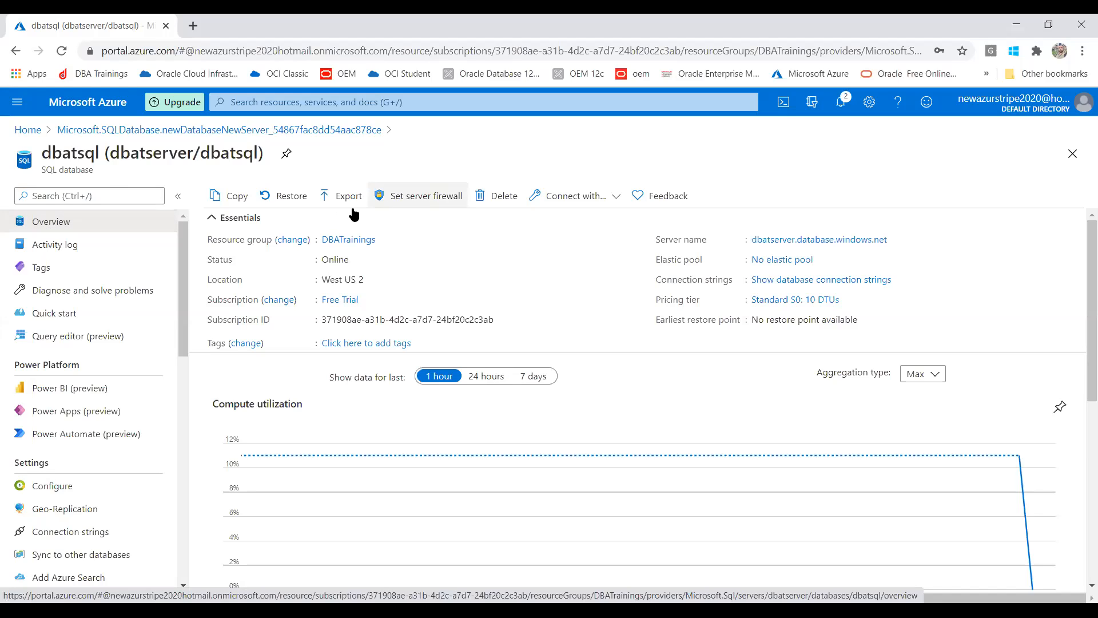
# - Open dbatserver's Firewall settings from the dbatsql database overview
pyautogui.click(429, 194)
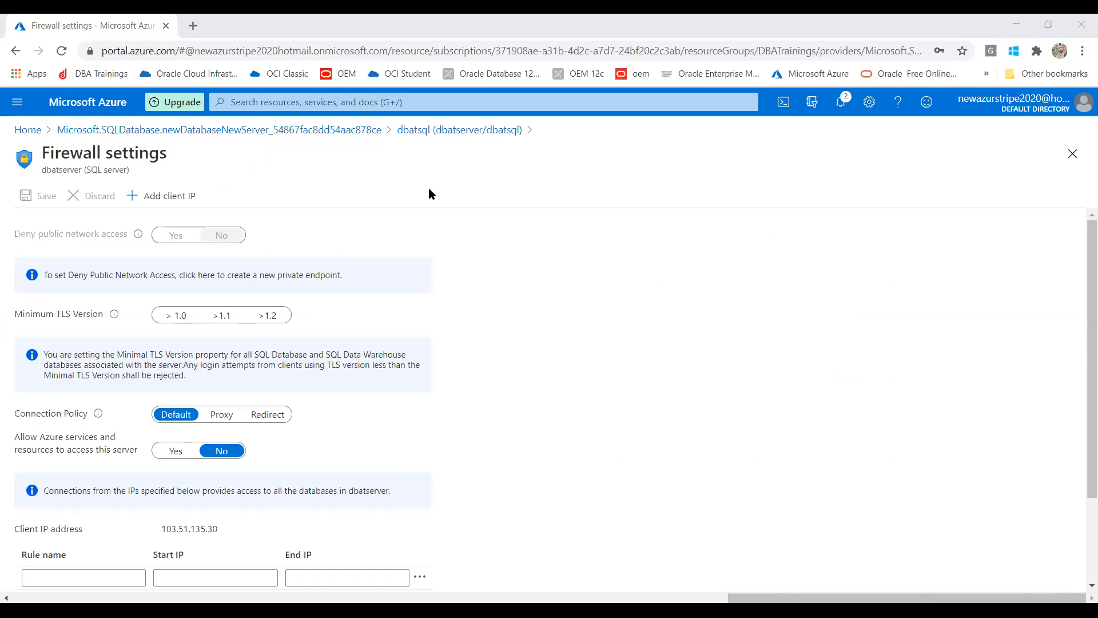
pyautogui.click(658, 449)
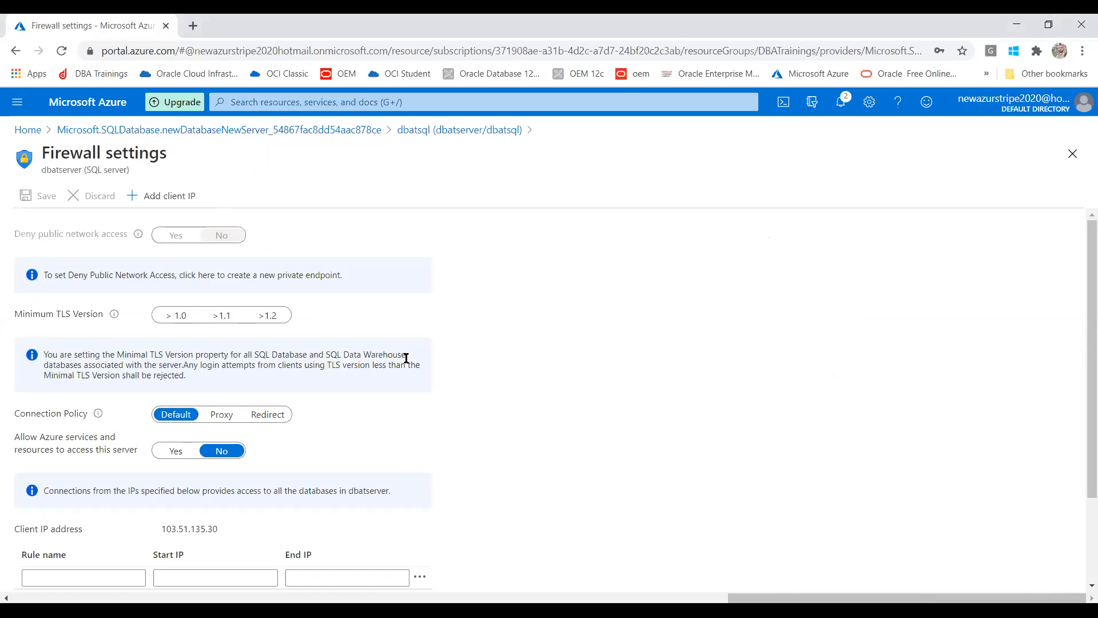
pyautogui.click(161, 198)
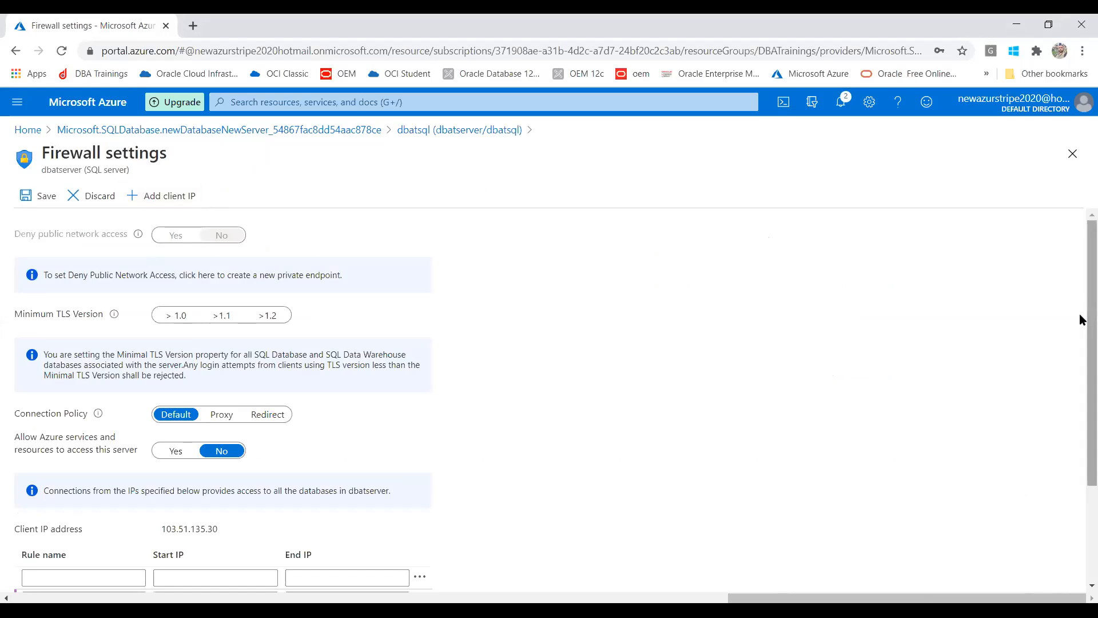
pyautogui.scroll(-2, 1081, 344)
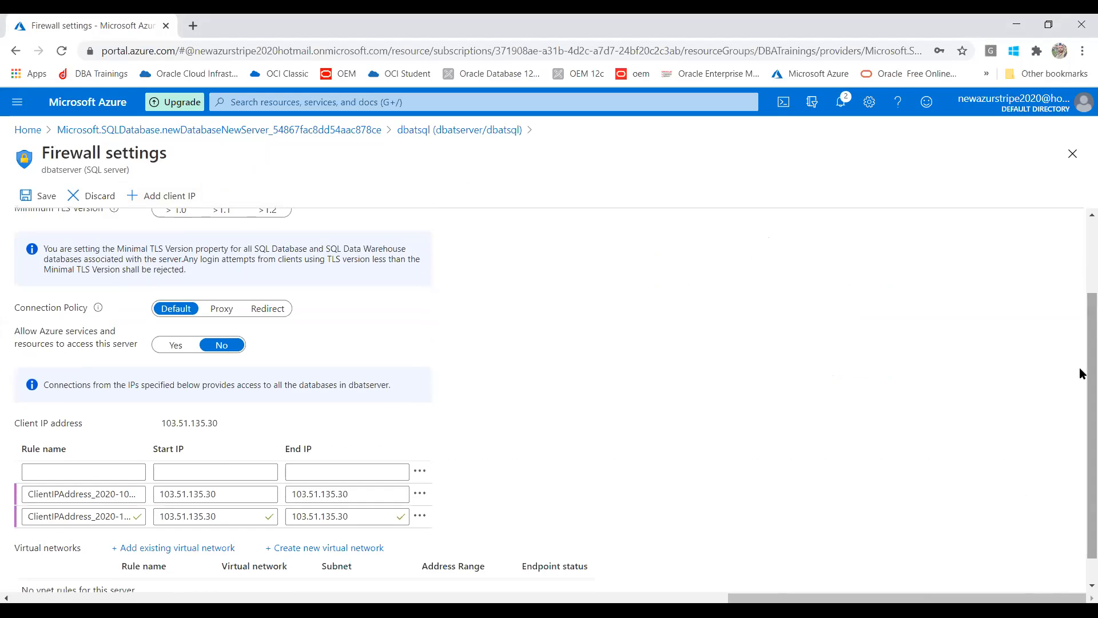
pyautogui.click(420, 517)
pyautogui.click(439, 530)
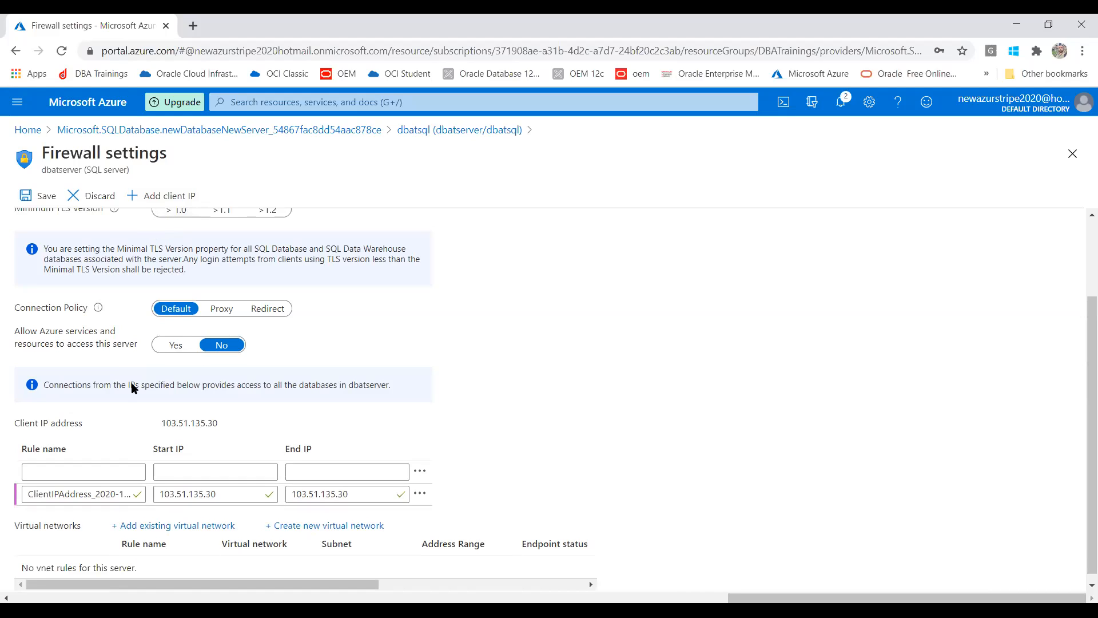
pyautogui.click(66, 470)
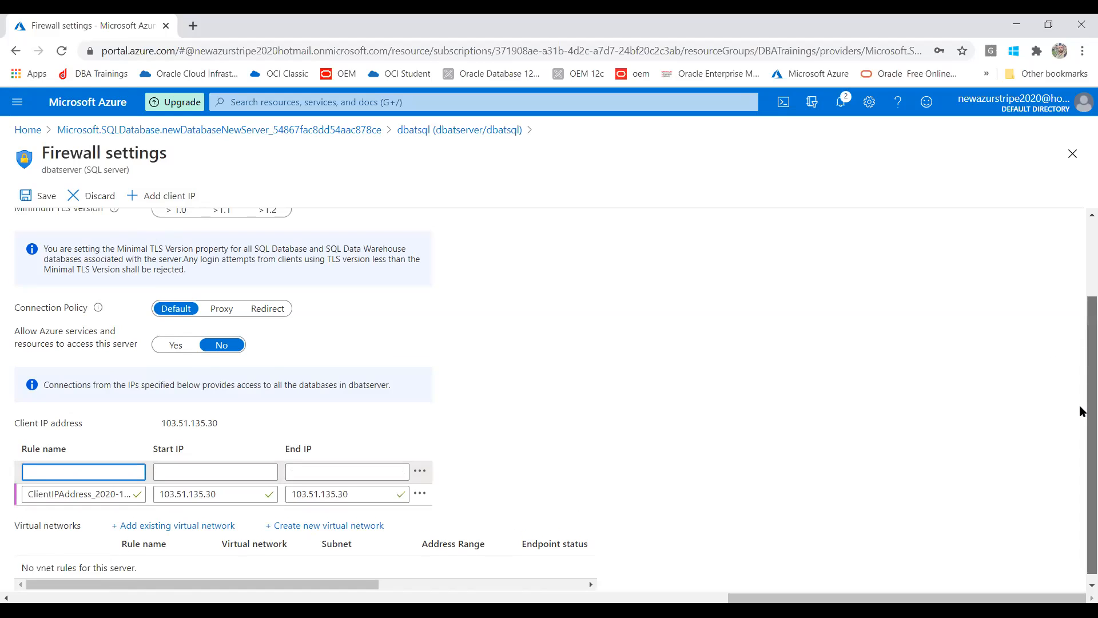
pyautogui.scroll(-1, 1083, 411)
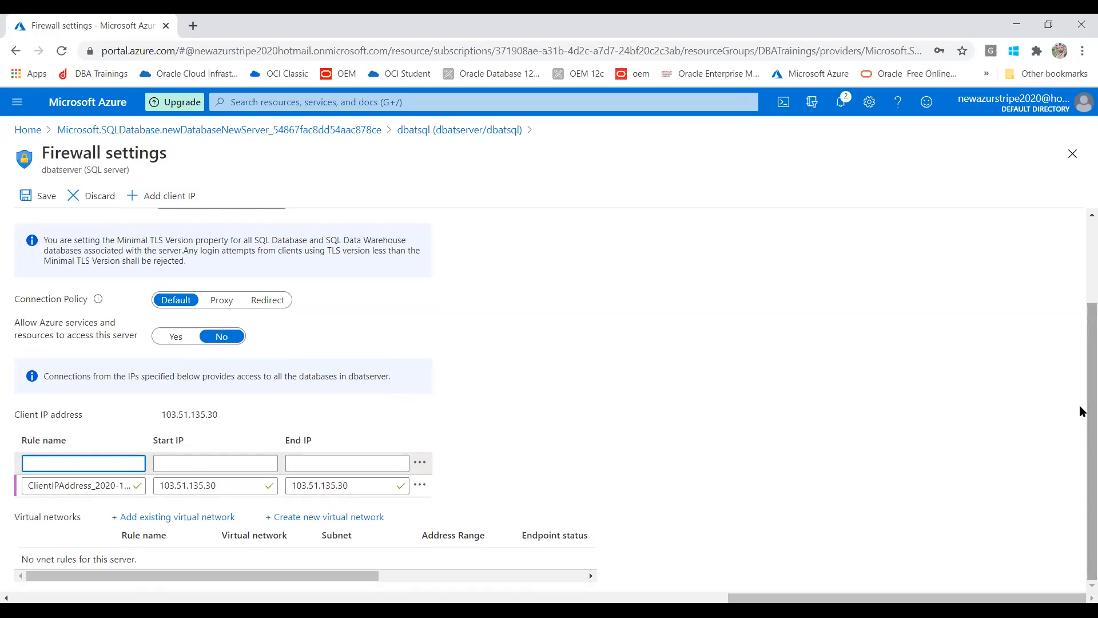
# - Save the client IP firewall rule and dismiss the success confirmation
pyautogui.hotkey('alt', 'Tab')
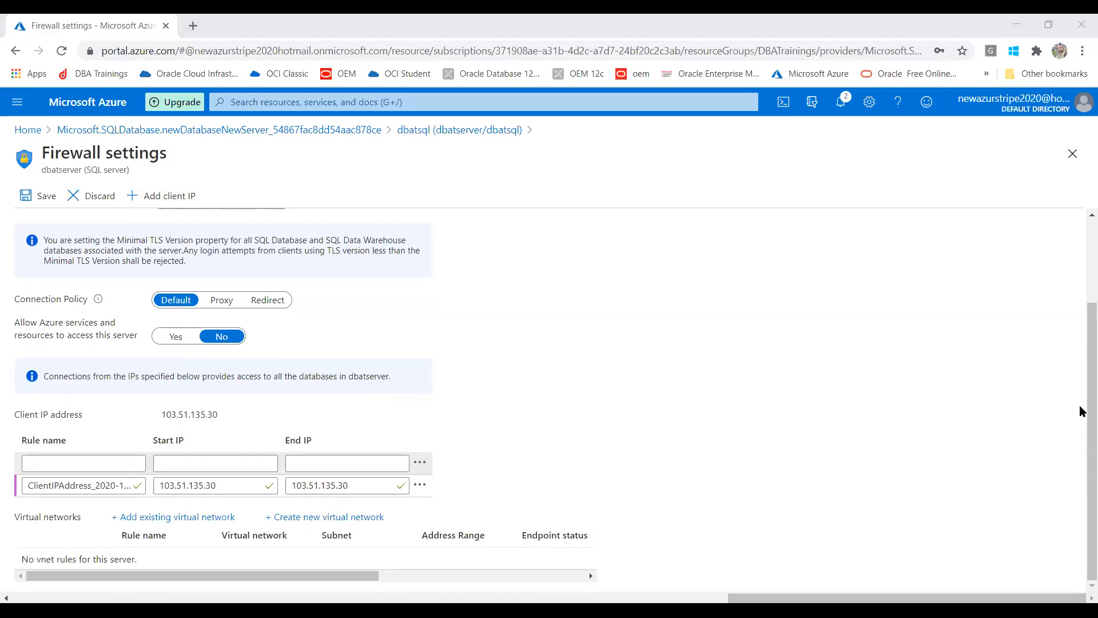
pyautogui.hotkey('alt', 'Tab')
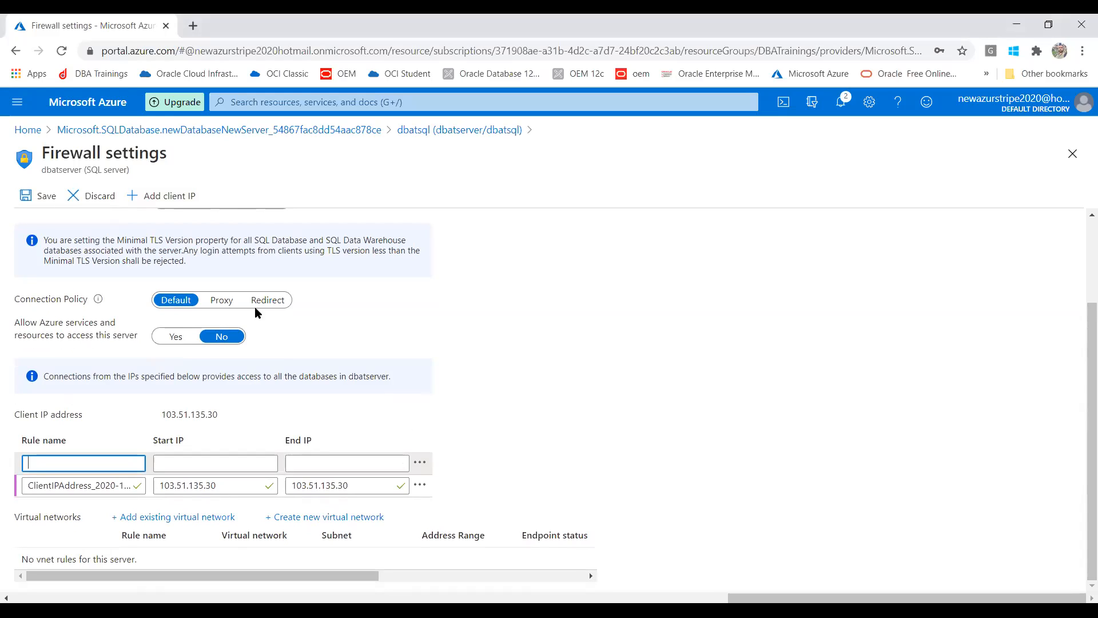
pyautogui.click(37, 198)
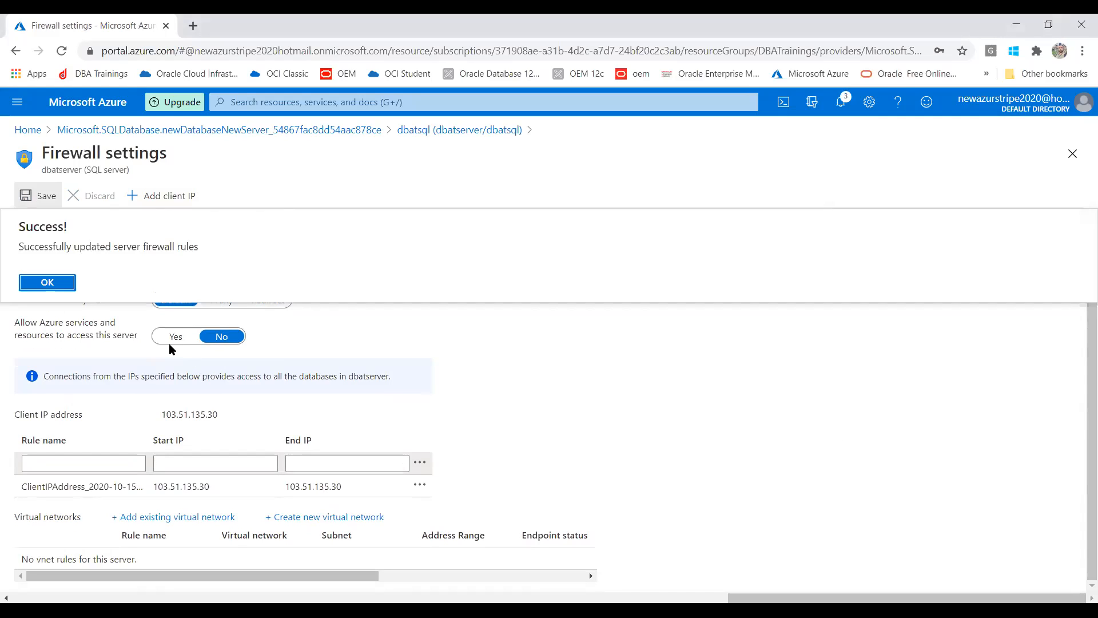
pyautogui.click(49, 282)
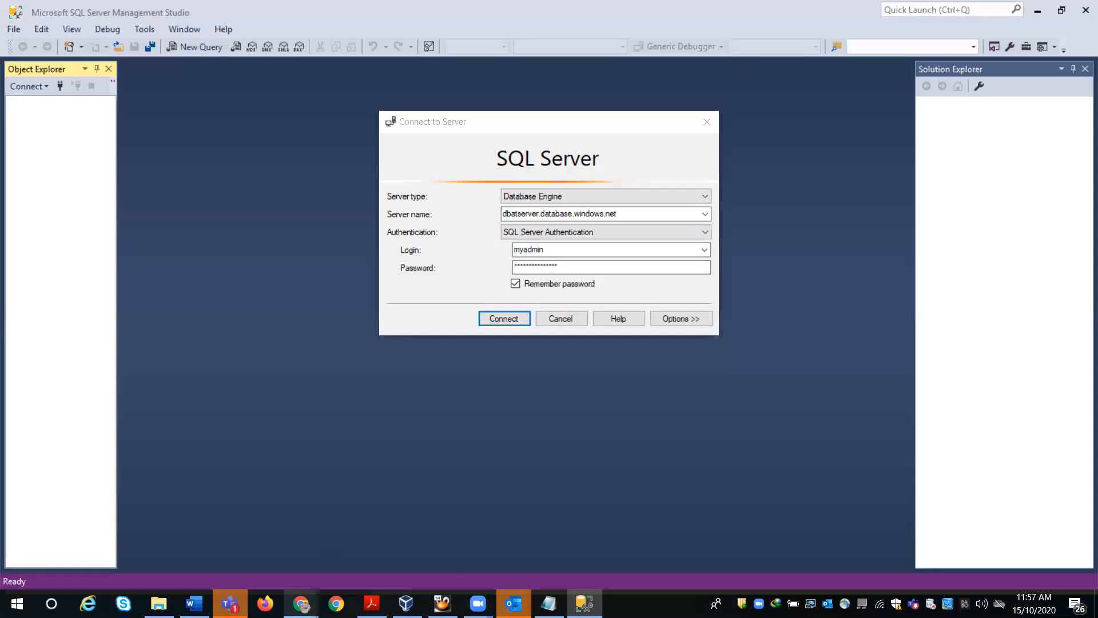
# - Check the server name on the dbatsql overview, then connect SSMS to dbatserver.database.windows.net
pyautogui.moveTo(301, 603)
pyautogui.click(397, 563)
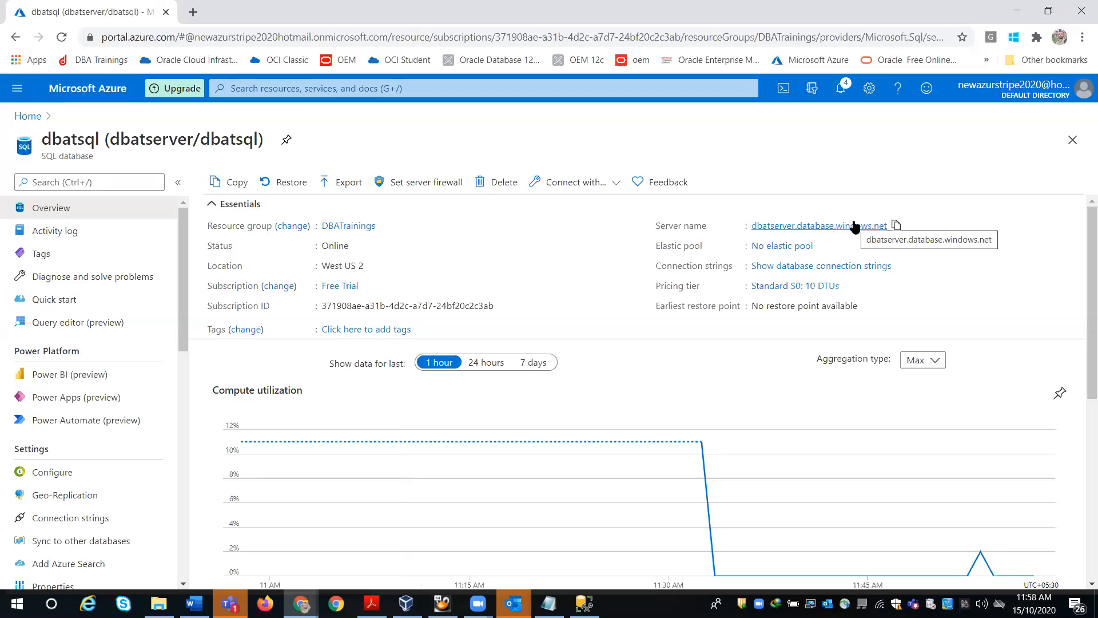
pyautogui.hotkey('alt', 'Tab')
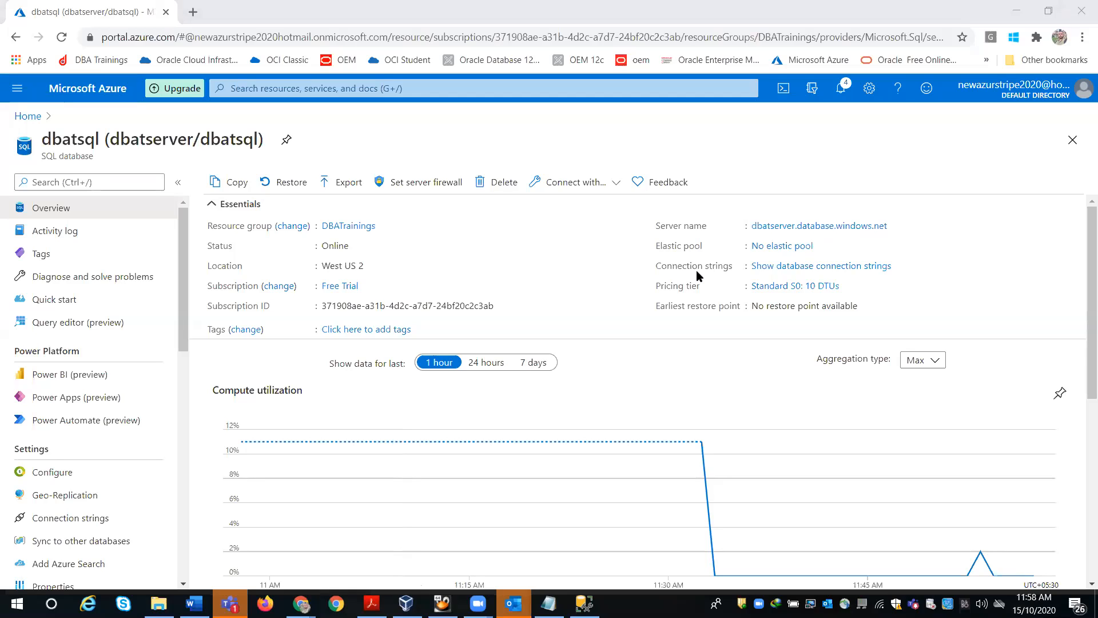
pyautogui.click(584, 603)
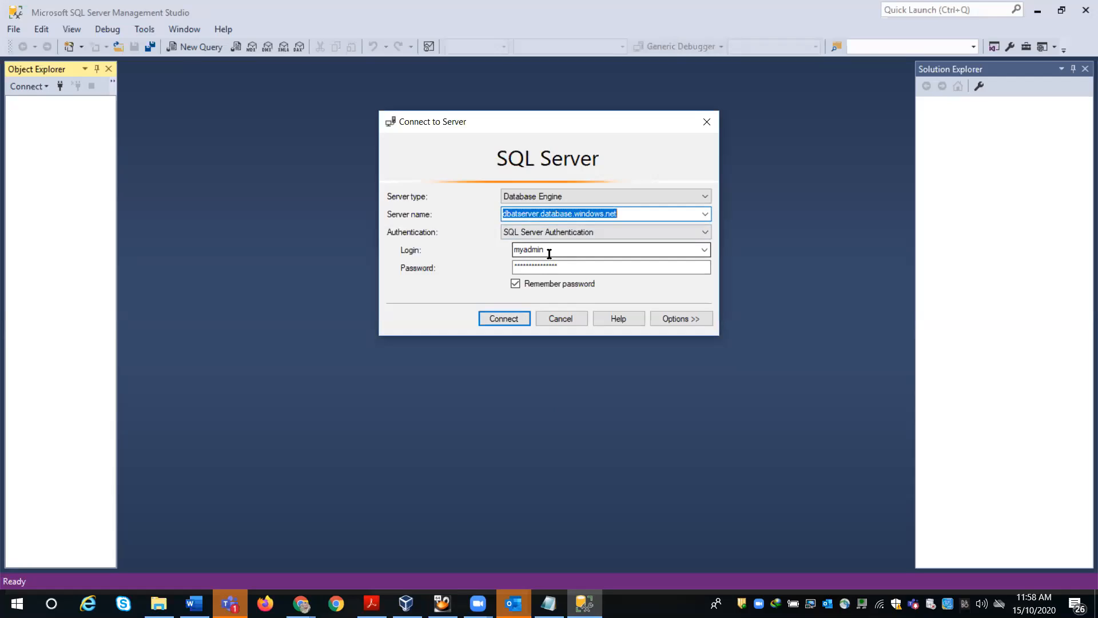
pyautogui.click(505, 319)
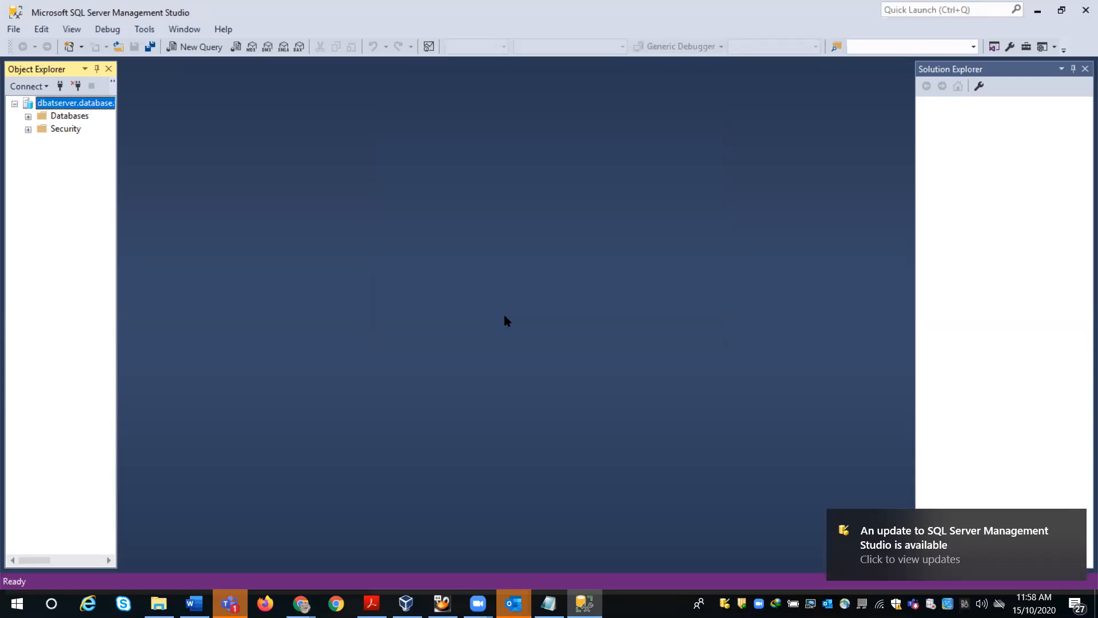
# - Expand Databases and dbatsql in Object Explorer, opening its Database Diagrams folder
pyautogui.click(28, 117)
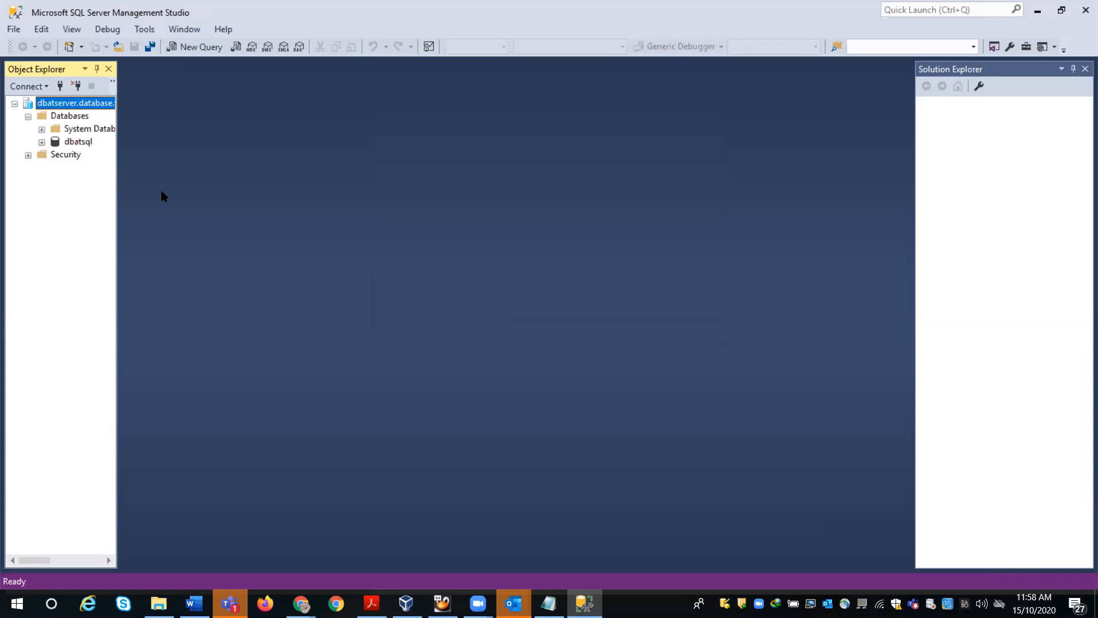
pyautogui.click(42, 130)
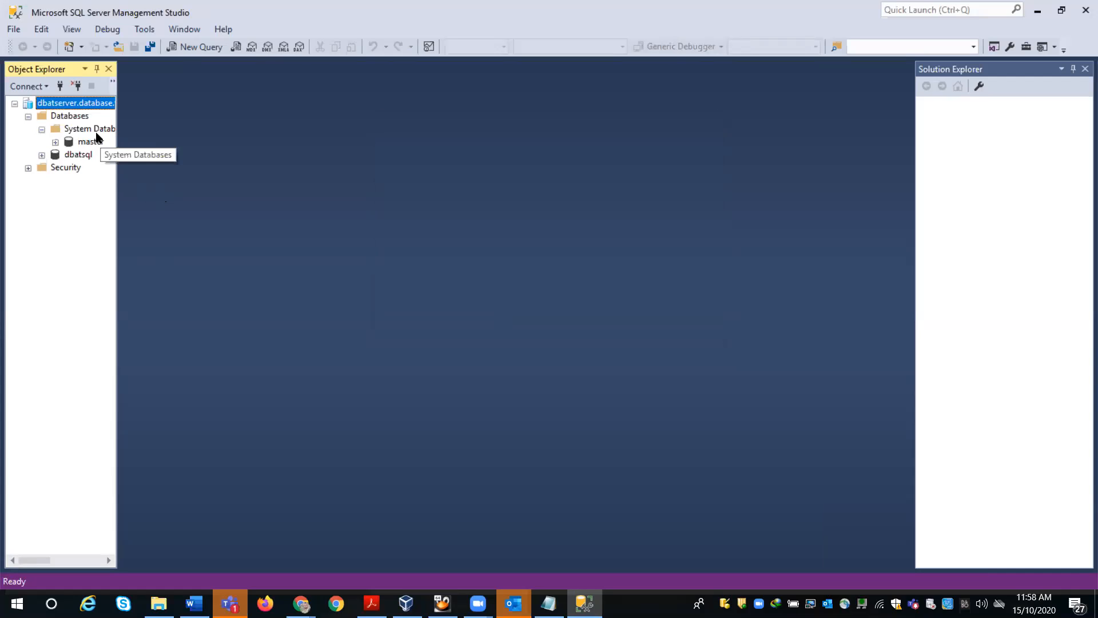
pyautogui.click(42, 131)
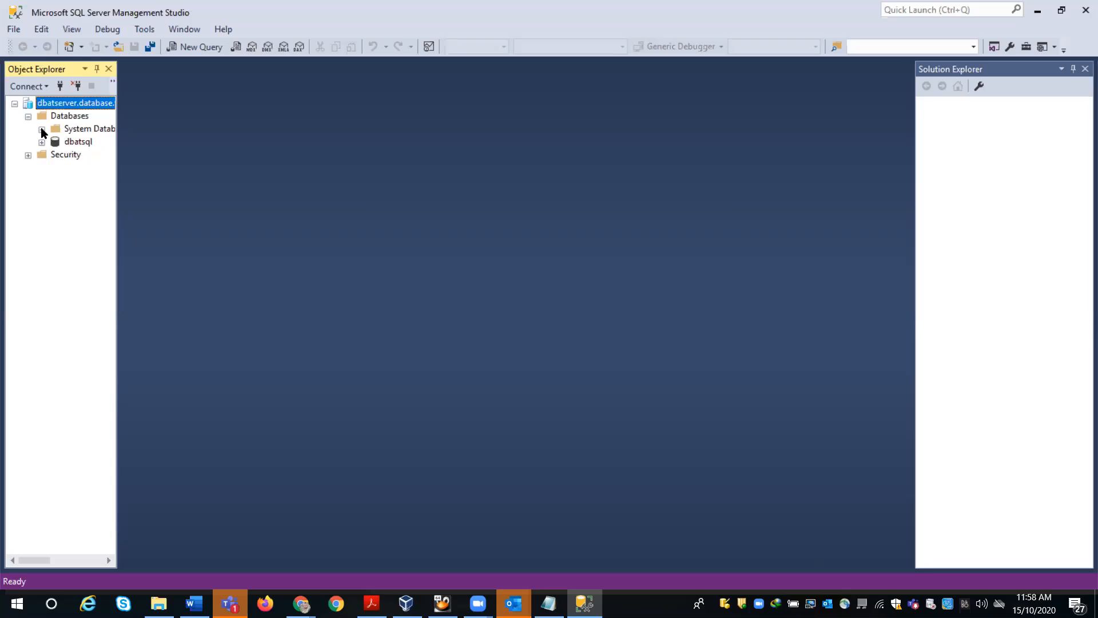
pyautogui.click(41, 143)
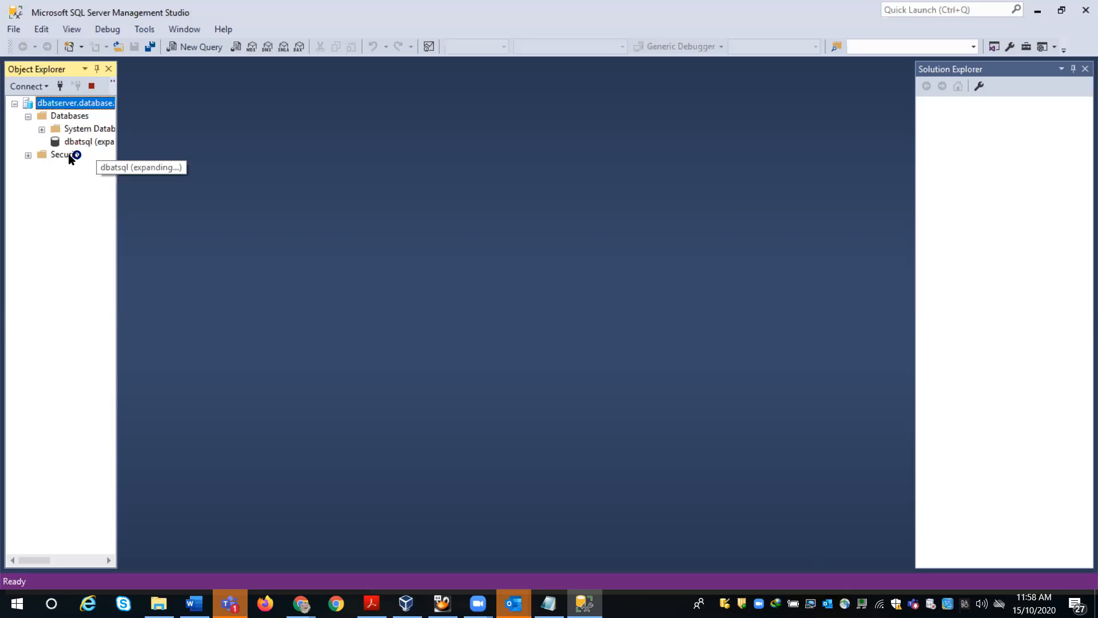
pyautogui.click(55, 155)
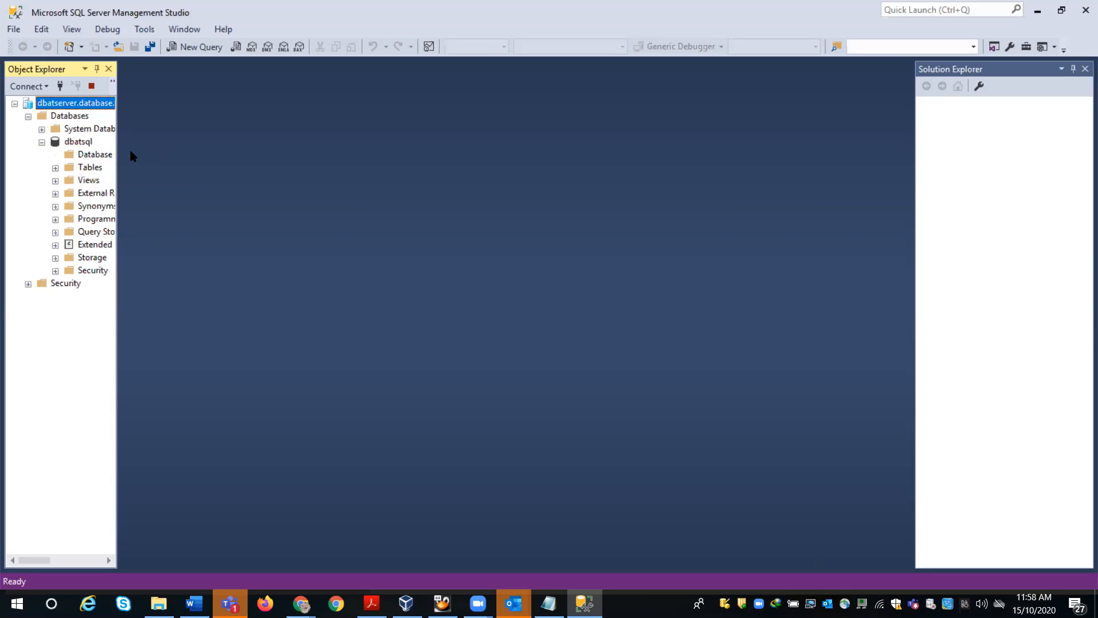
pyautogui.moveTo(118, 145); pyautogui.dragTo(193, 147)
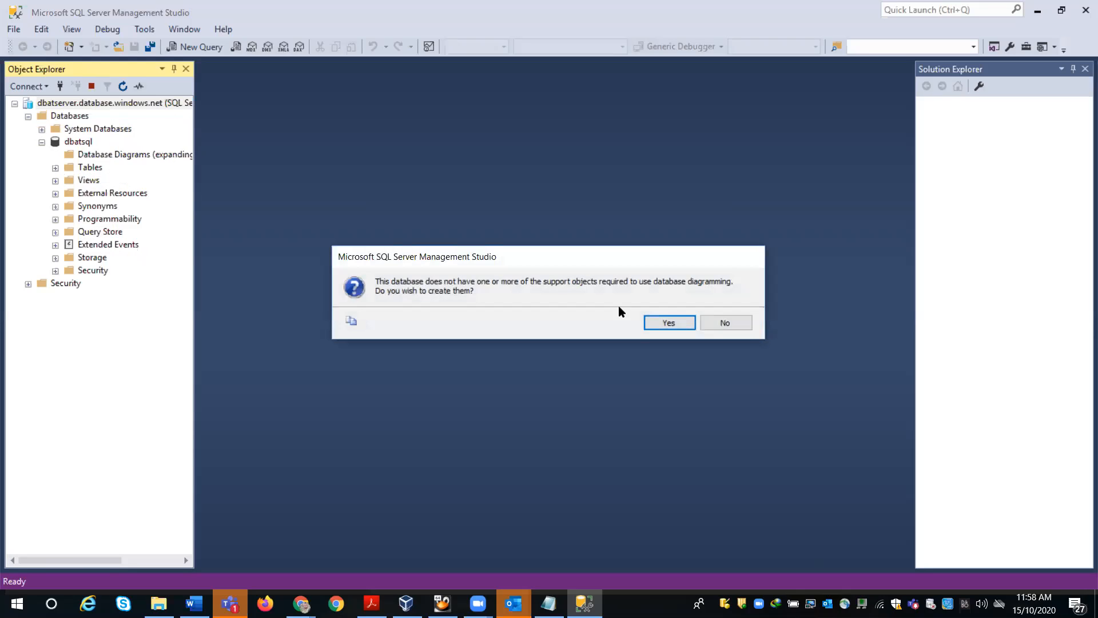
# - Accept the diagram support prompt, dismiss the Tables retrieval error, and start a new query
pyautogui.click(668, 323)
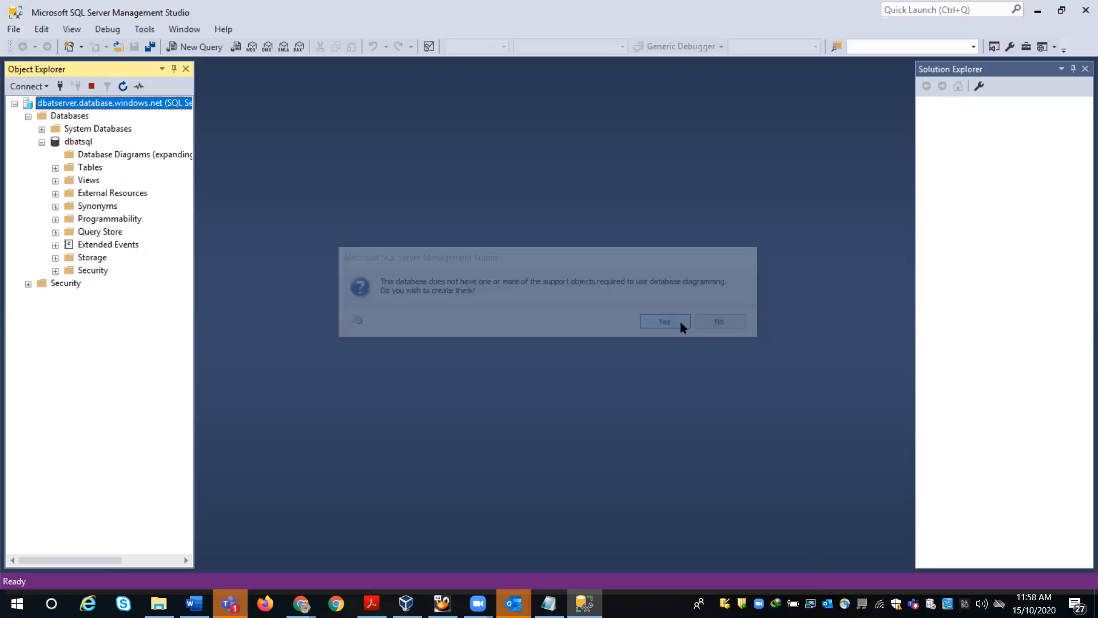
pyautogui.click(55, 167)
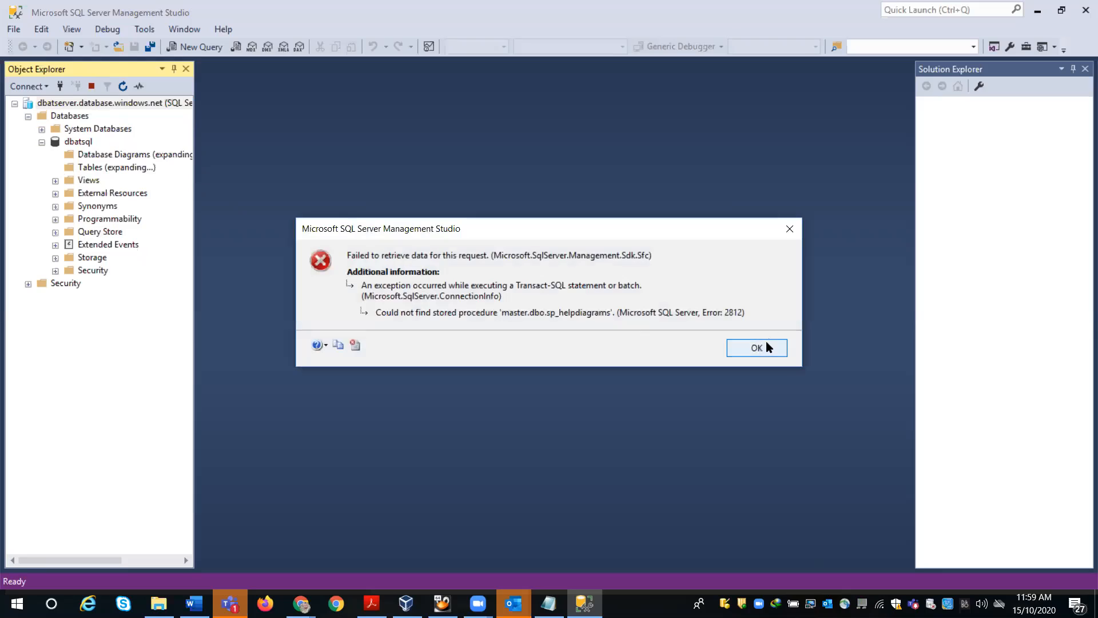
pyautogui.click(767, 346)
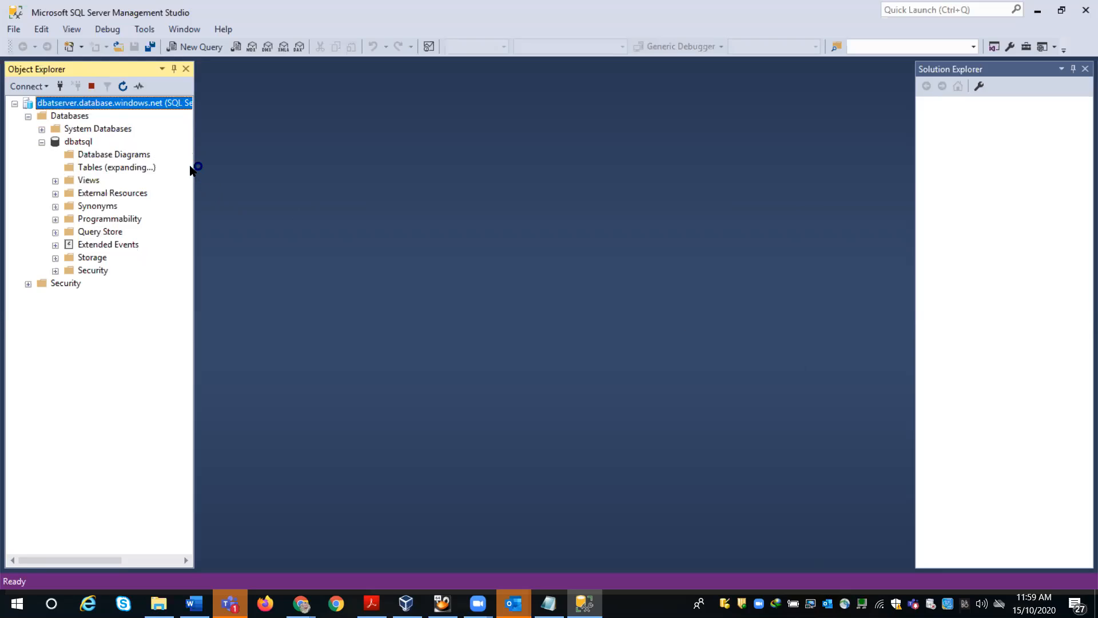
pyautogui.moveTo(198, 165); pyautogui.dragTo(127, 160)
pyautogui.click(190, 48)
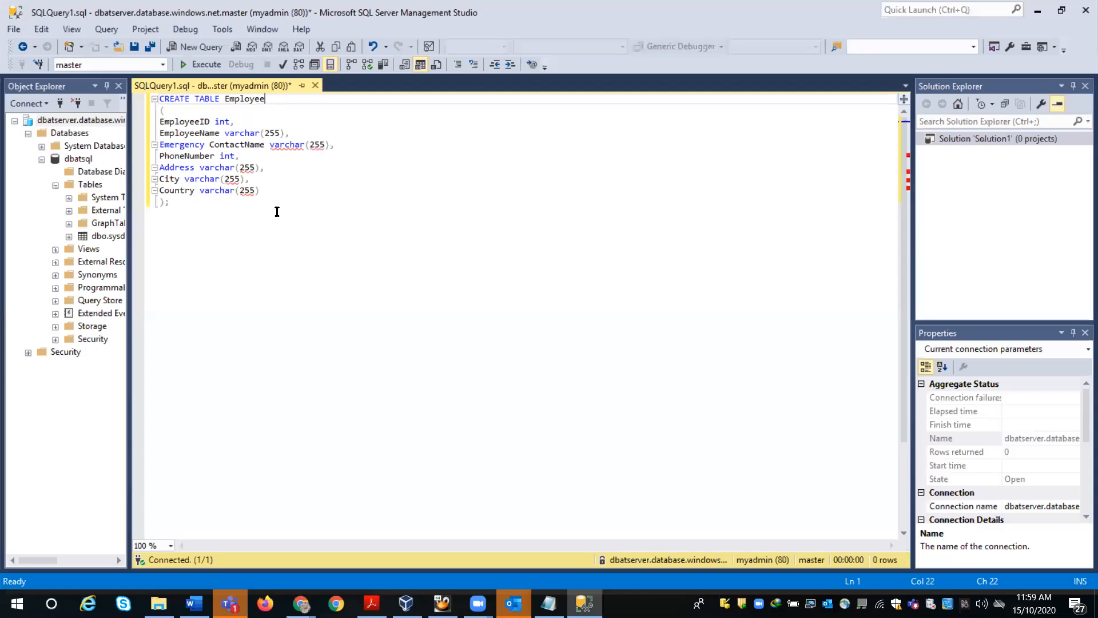
# - Select the entire CREATE TABLE Employee script and resize the Object Explorer panel
pyautogui.moveTo(180, 207); pyautogui.dragTo(147, 103)
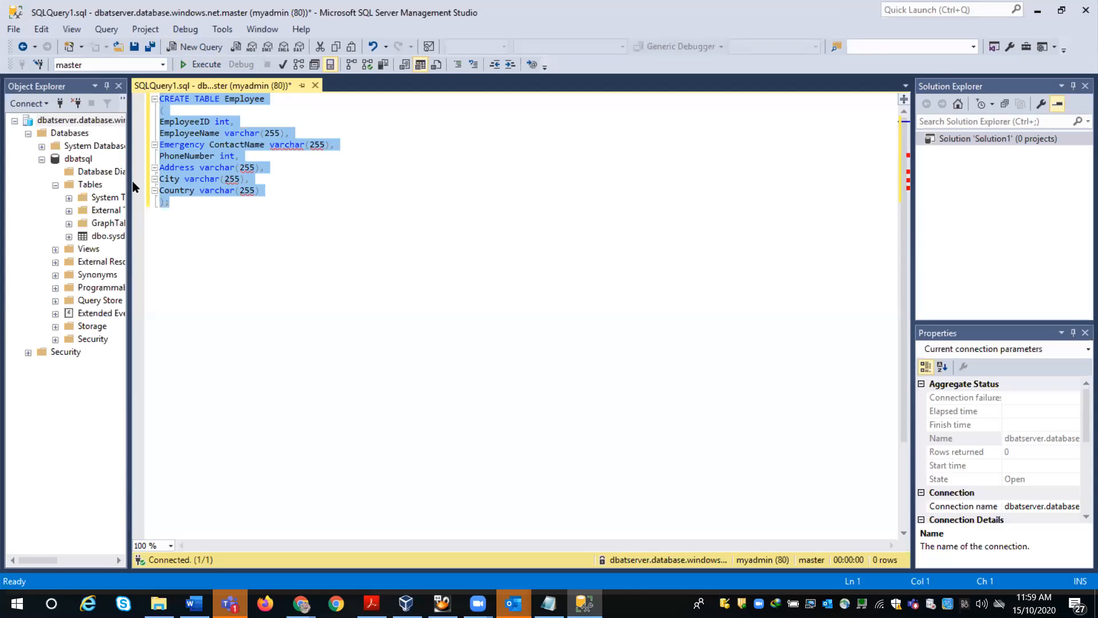
pyautogui.moveTo(132, 181); pyautogui.dragTo(177, 202)
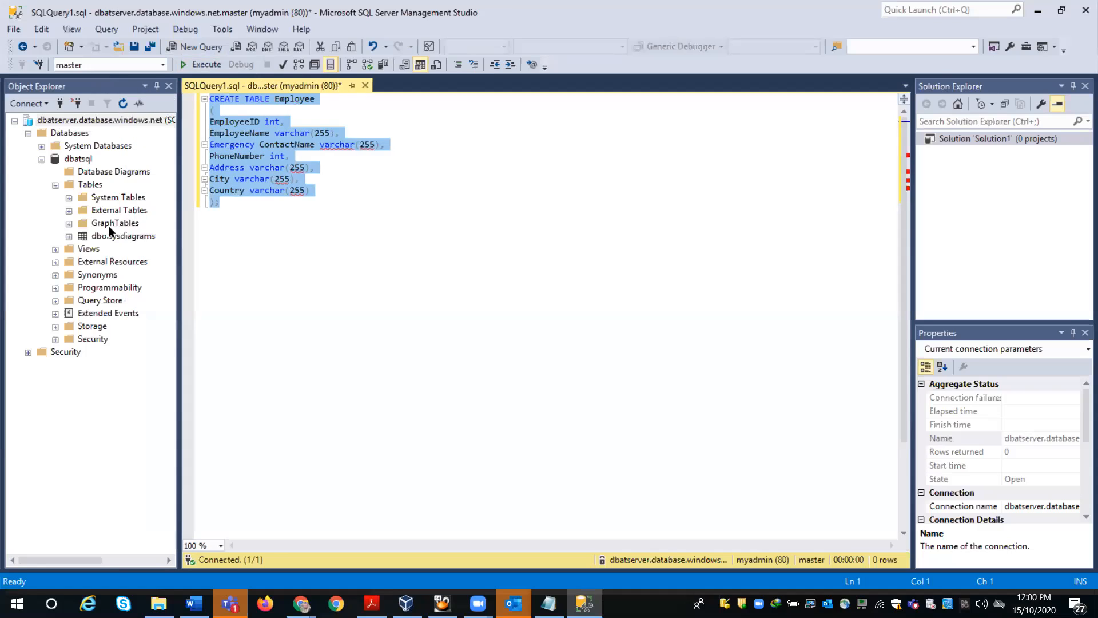
pyautogui.moveTo(175, 231); pyautogui.dragTo(86, 217)
# - Run the Employee script, delete the faulty Emergency ContactName line, and target the dbatsql database
pyautogui.click(191, 64)
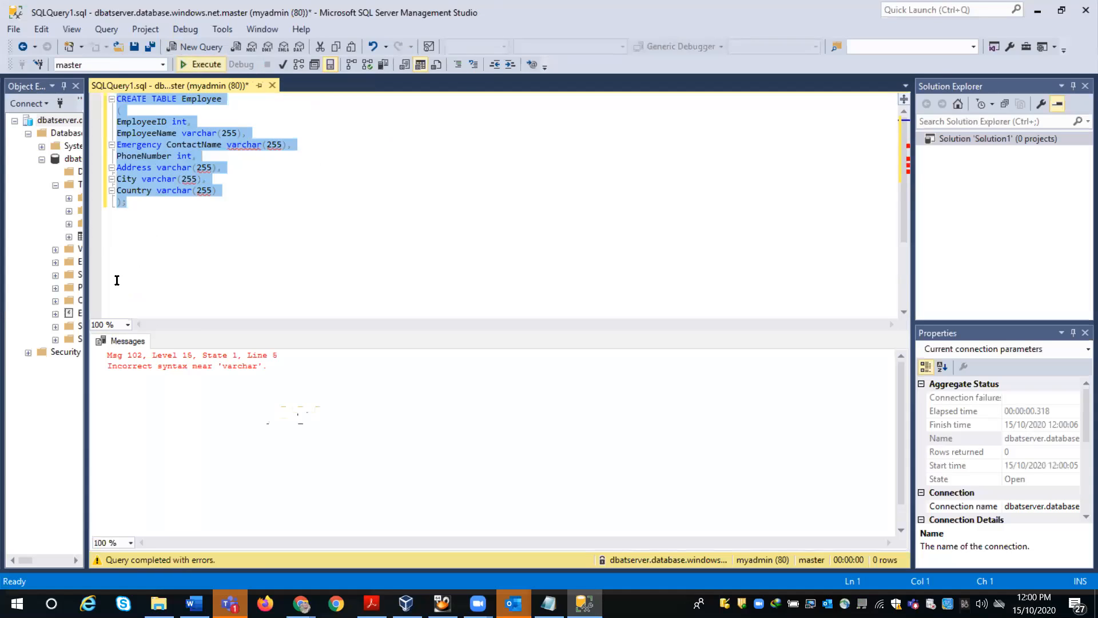
pyautogui.click(259, 255)
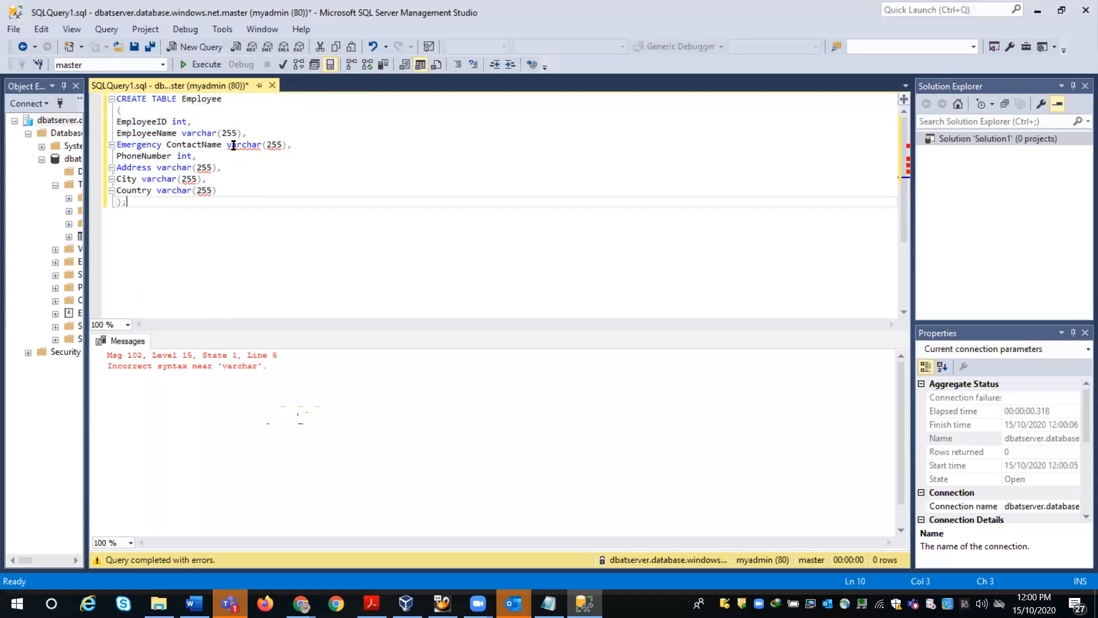
pyautogui.moveTo(240, 146)
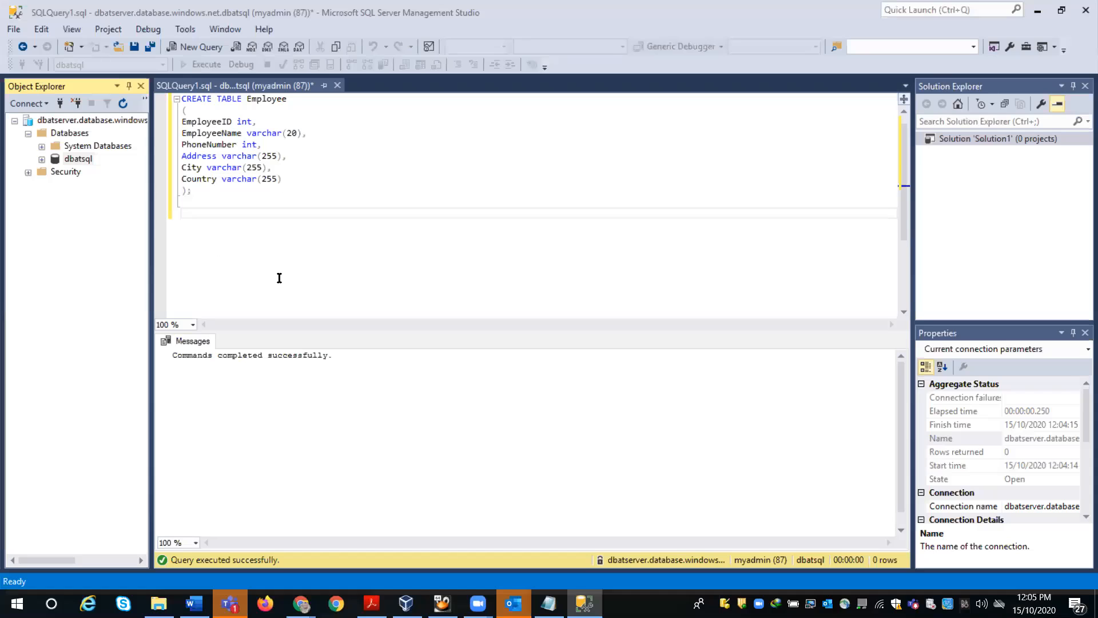
pyautogui.click(360, 178)
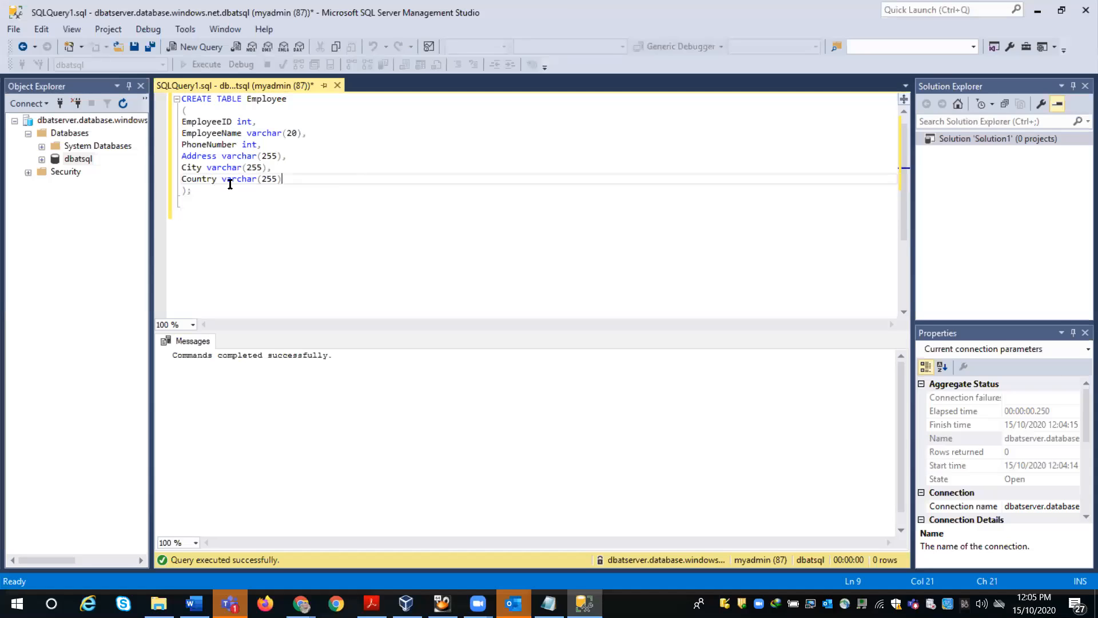
pyautogui.click(193, 193)
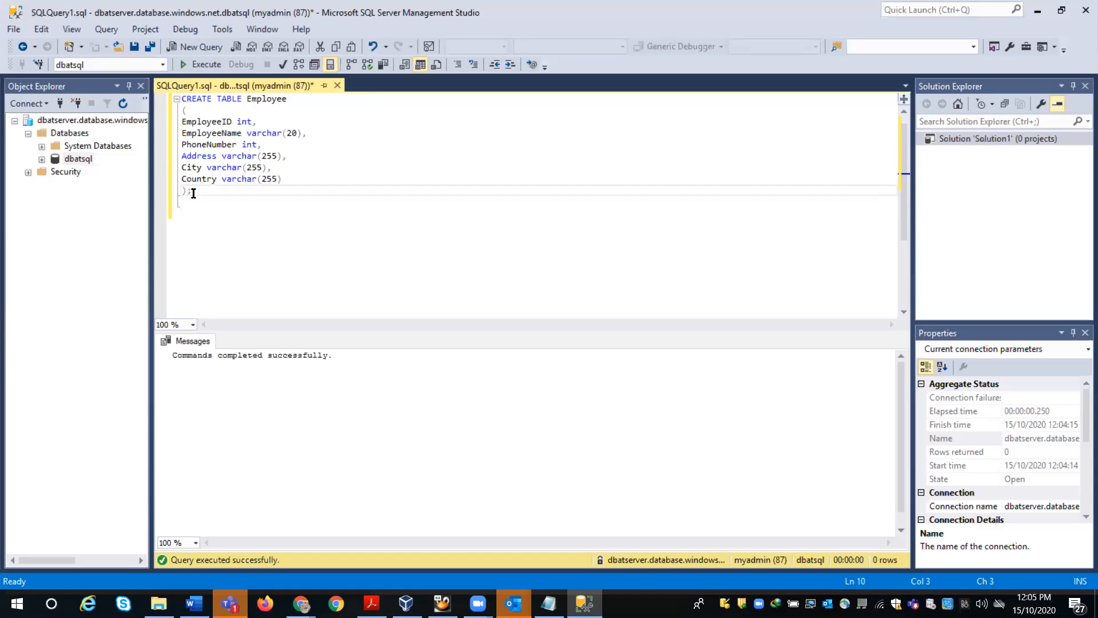
pyautogui.click(160, 64)
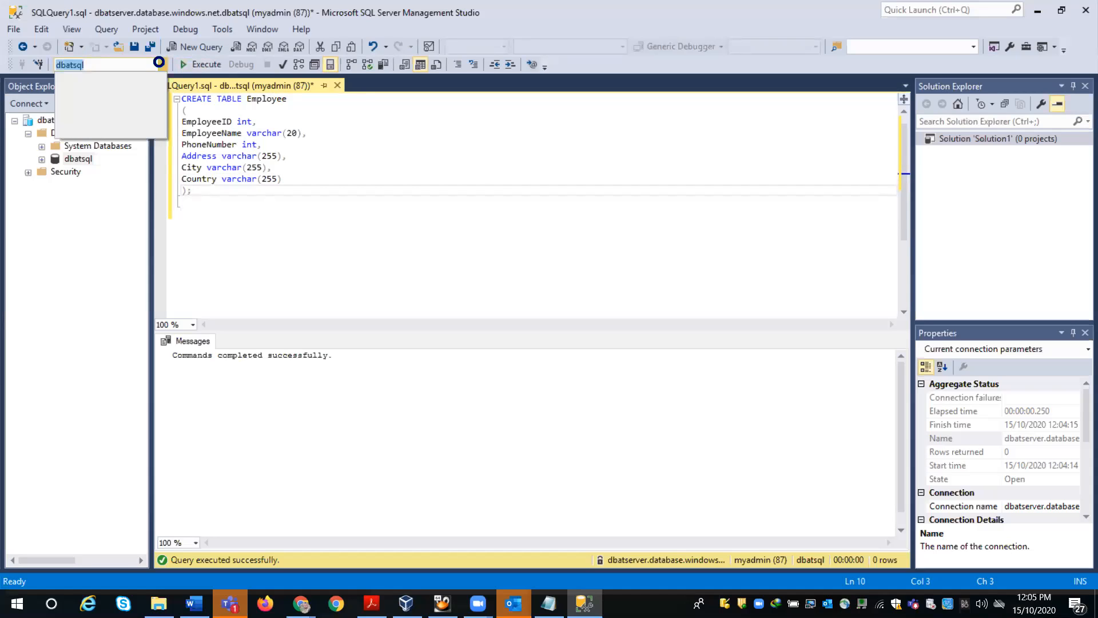
# - Select the whole CREATE TABLE statement and execute it against dbatsql
pyautogui.click(253, 206)
pyautogui.moveTo(201, 194); pyautogui.dragTo(175, 99)
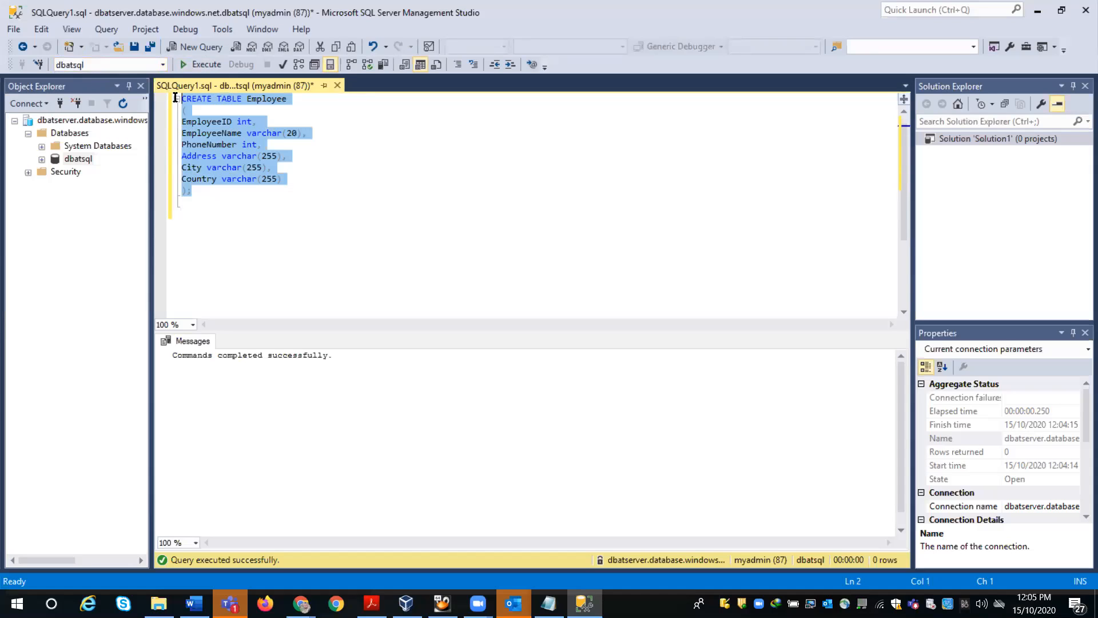
pyautogui.click(200, 66)
# - Refresh dbatsql's Tables folder, inspect the new dbo.Employee table, then add a blank line after the script
pyautogui.click(41, 159)
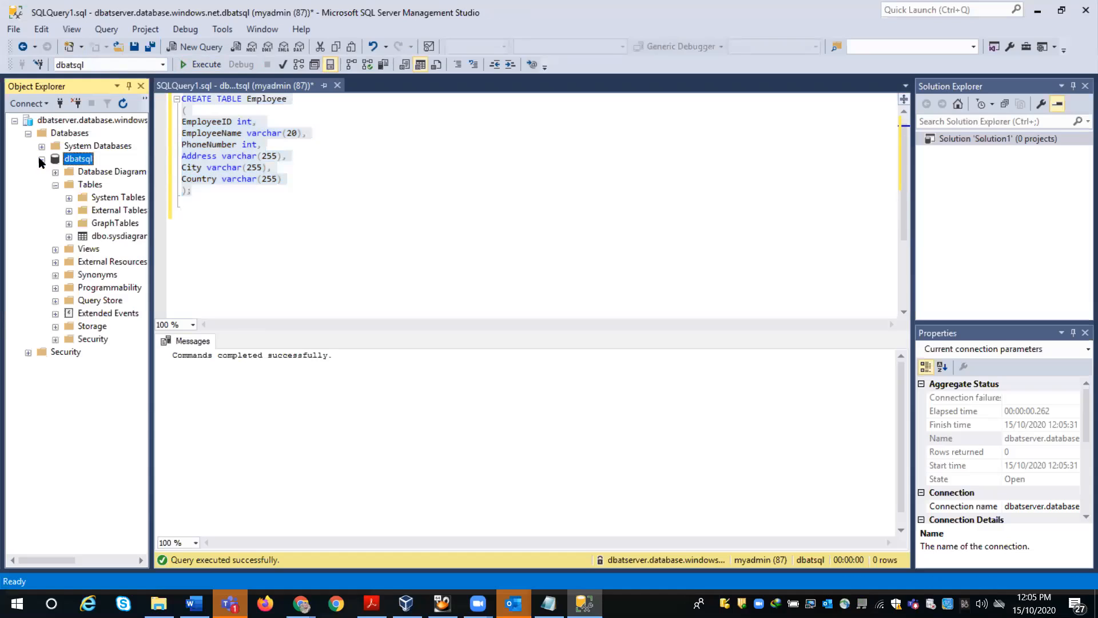
pyautogui.click(82, 188)
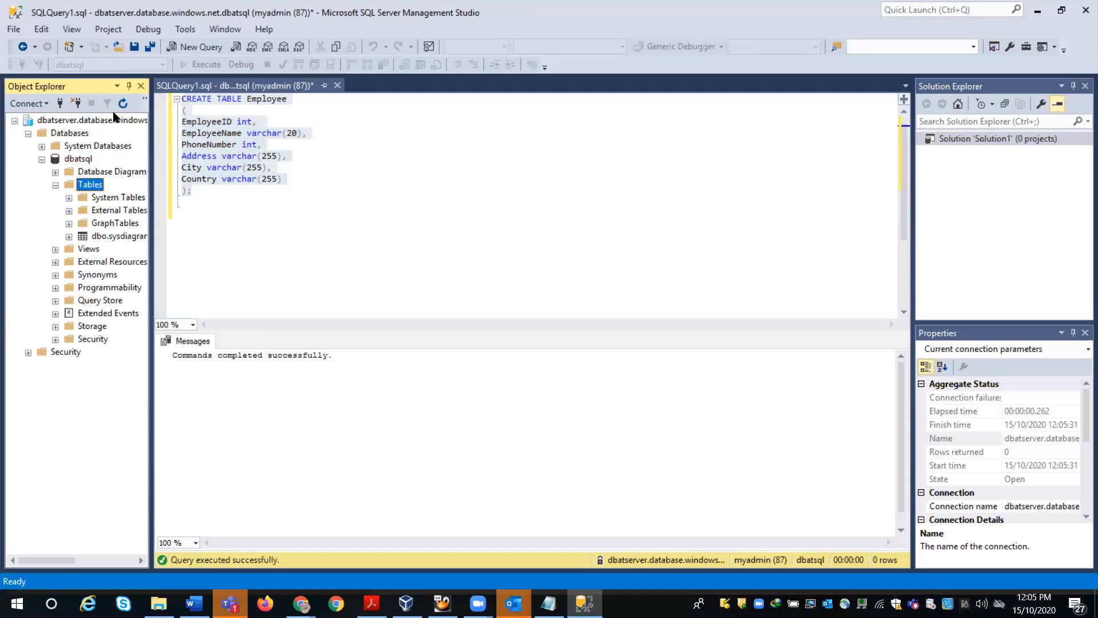
pyautogui.click(123, 103)
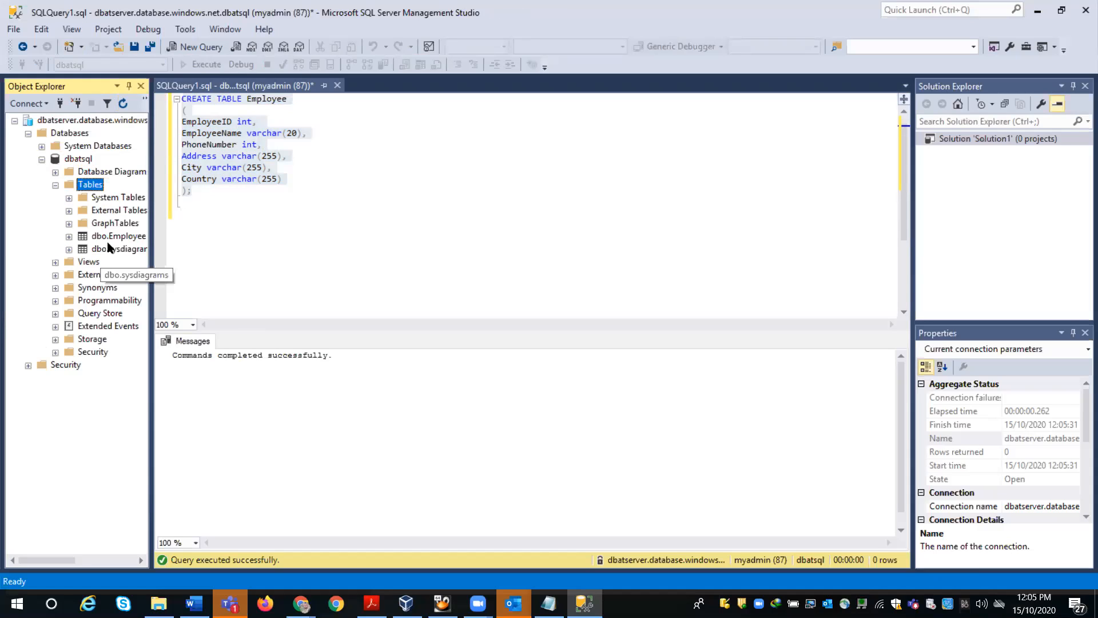
pyautogui.click(109, 239)
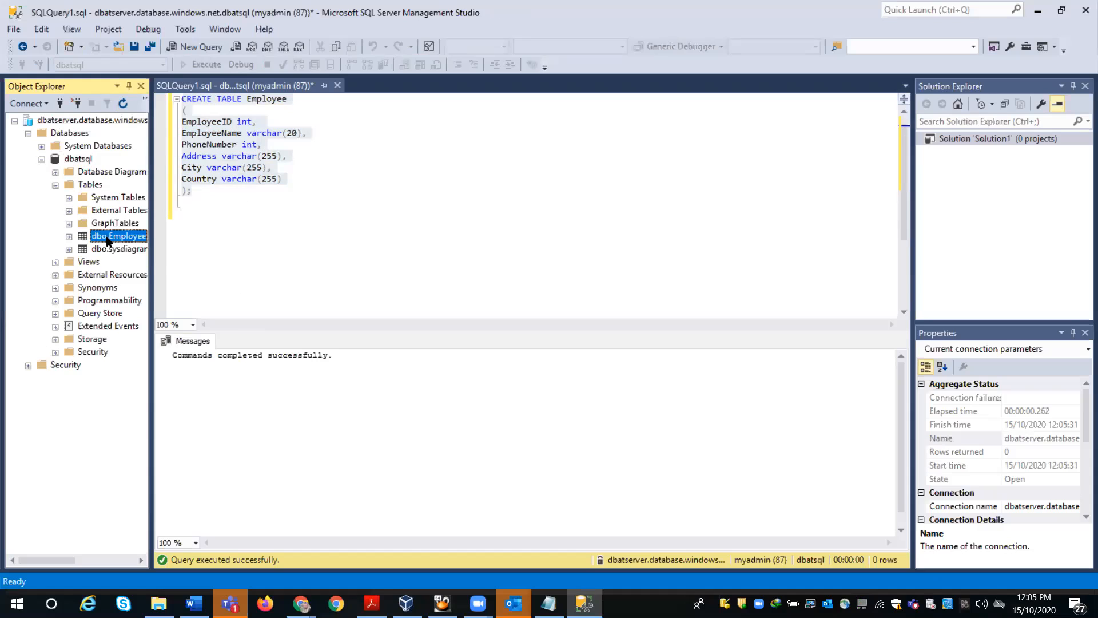
pyautogui.doubleClick(109, 239)
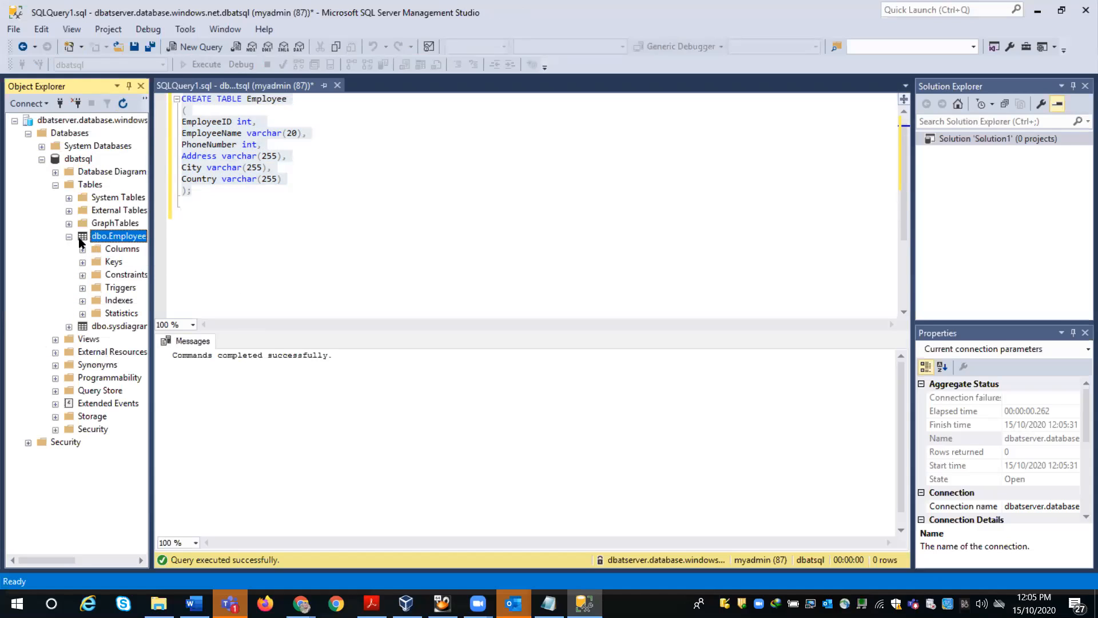
pyautogui.doubleClick(83, 240)
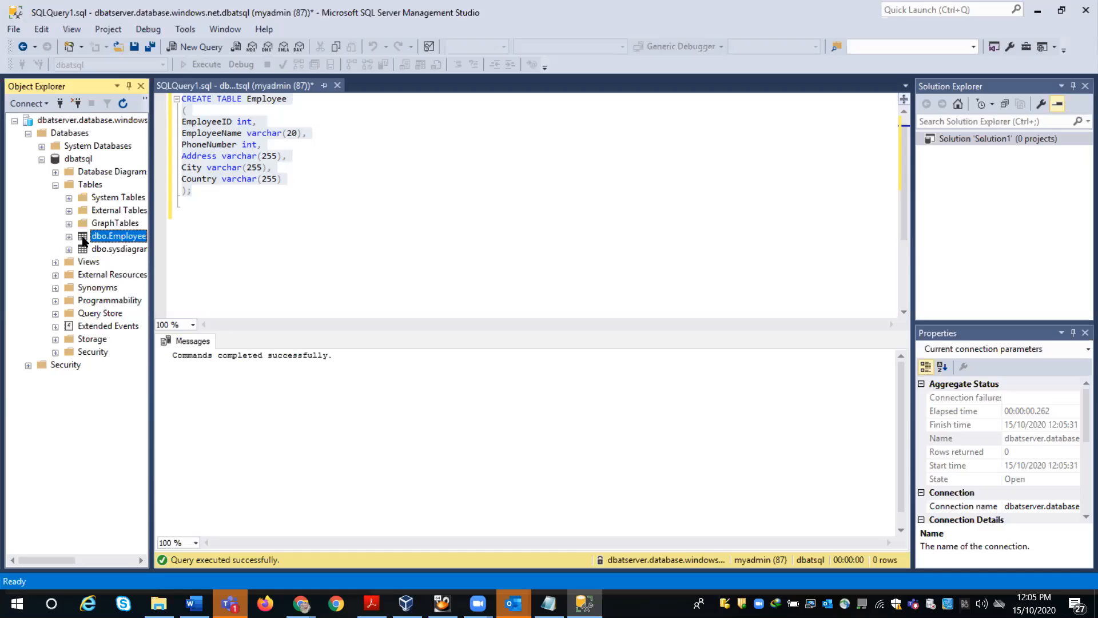
pyautogui.click(246, 222)
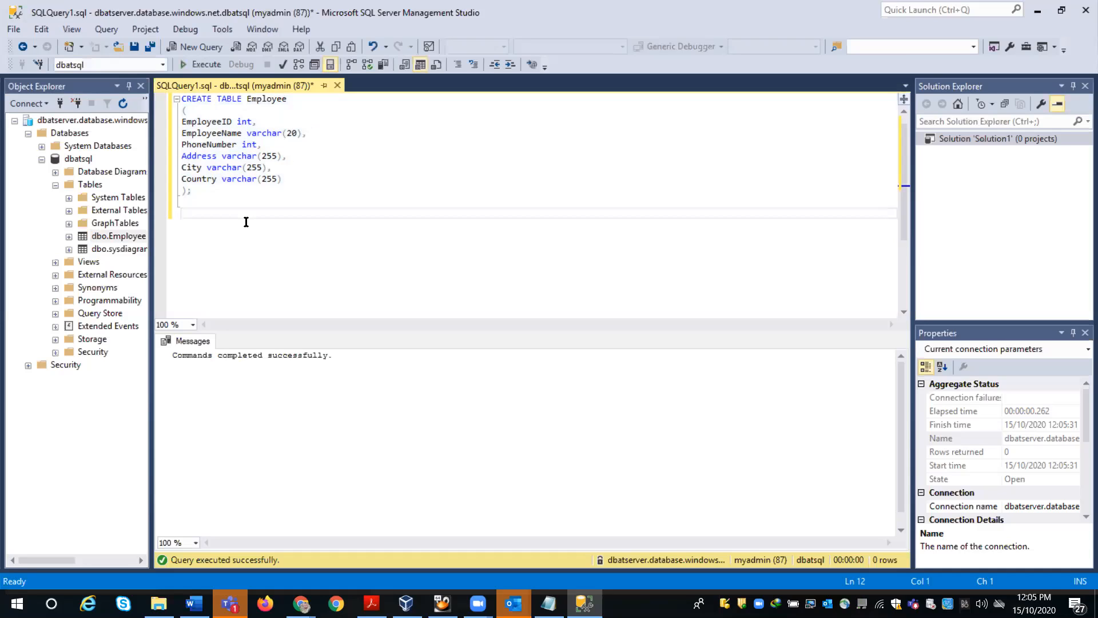
pyautogui.press('Return')
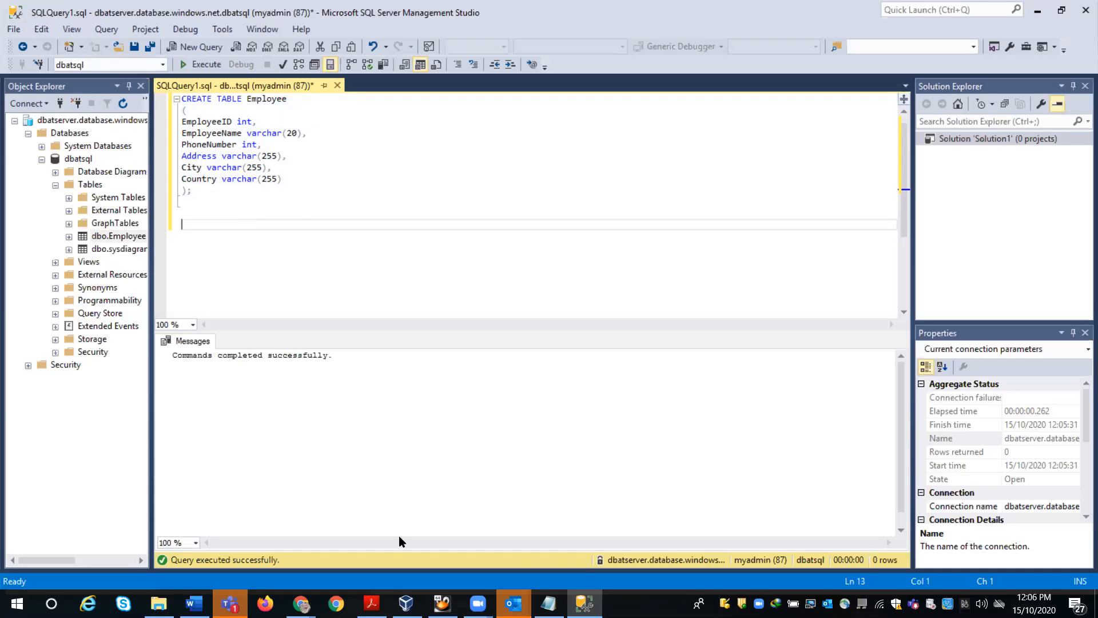
# - Switch to the VirtualBox VM and unlock its session with the account password
pyautogui.click(442, 604)
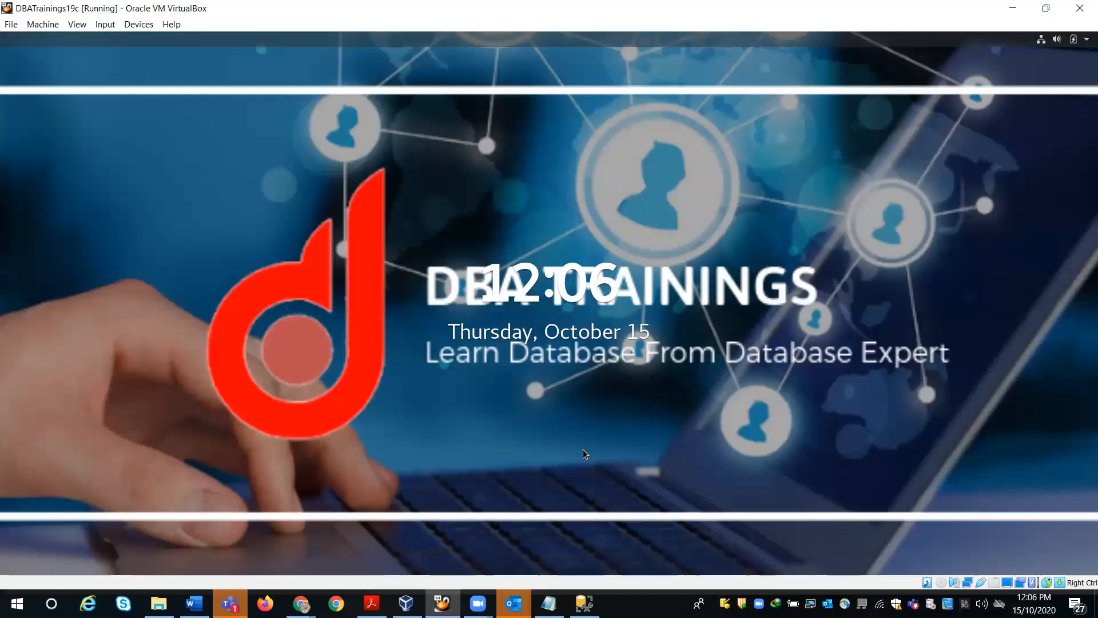
pyautogui.press('Return')
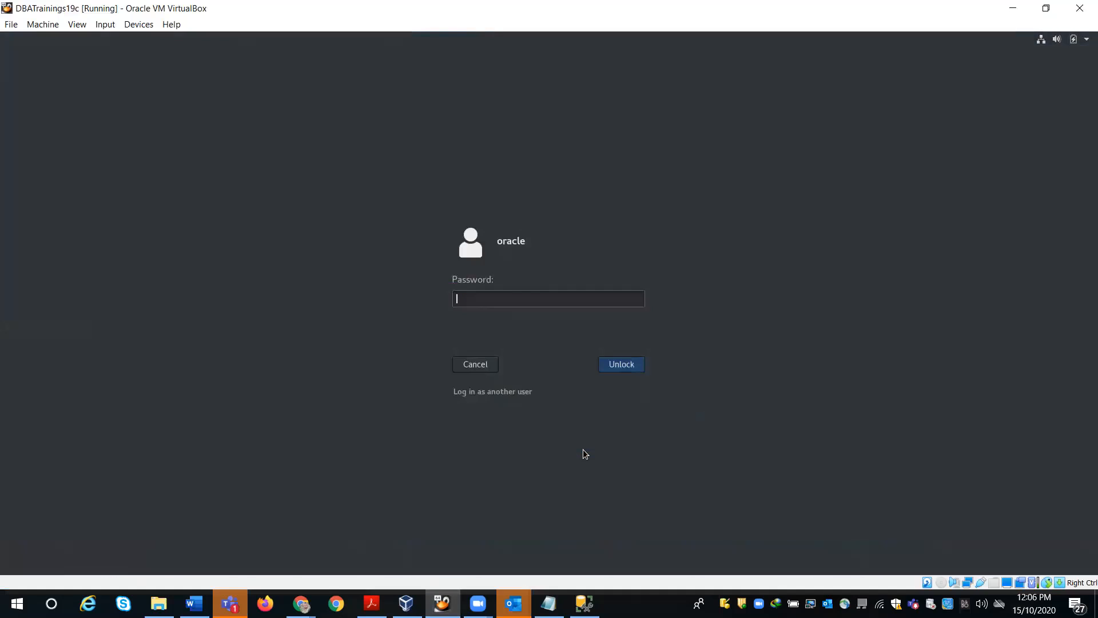
pyautogui.write('oracle')
pyautogui.press('Return')
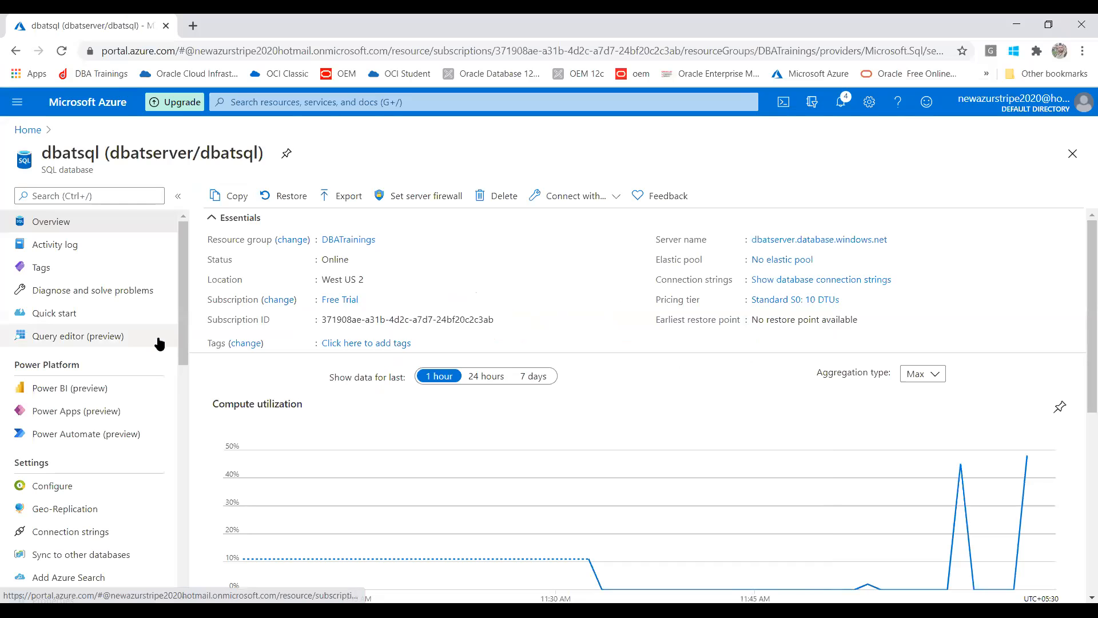
# - Open dbatsql's Query editor (preview) and sign in with the SQL login password
pyautogui.click(80, 338)
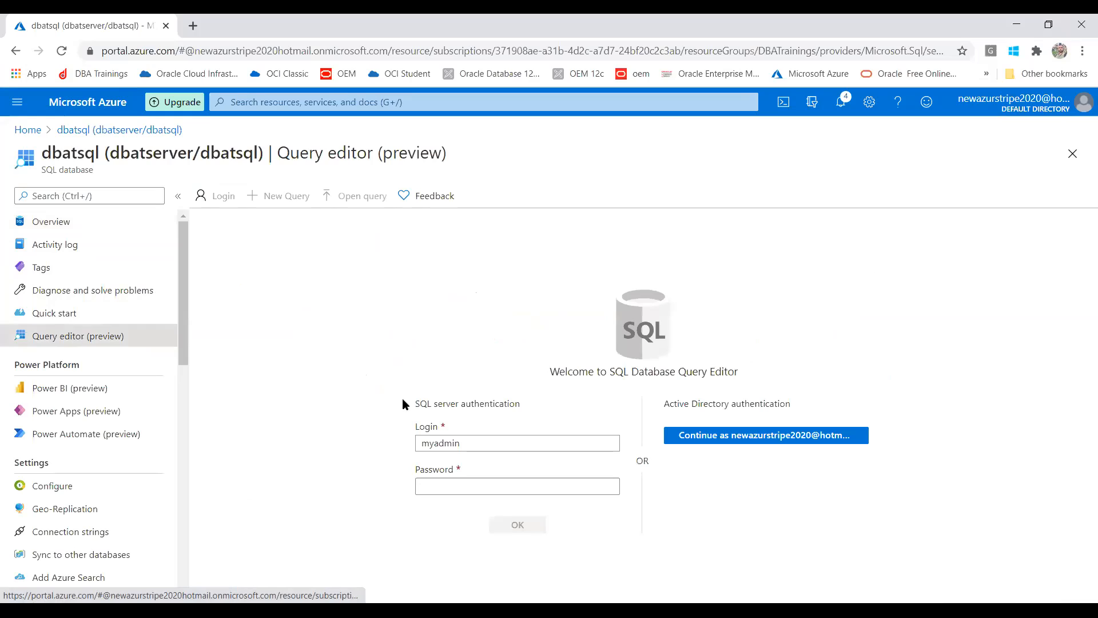
pyautogui.click(492, 484)
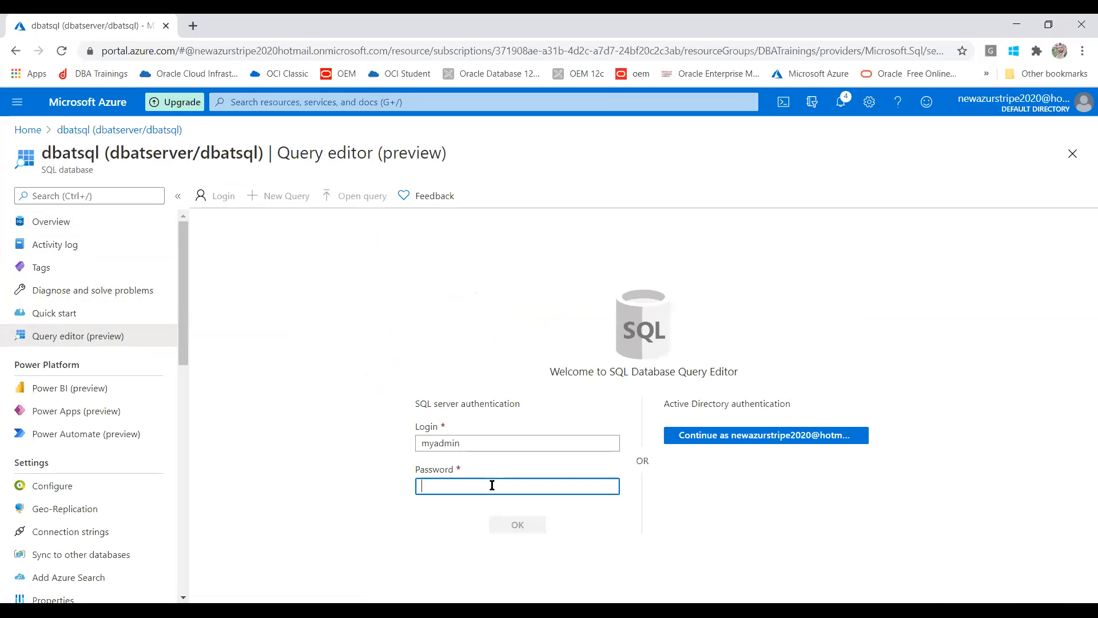
pyautogui.write('•')
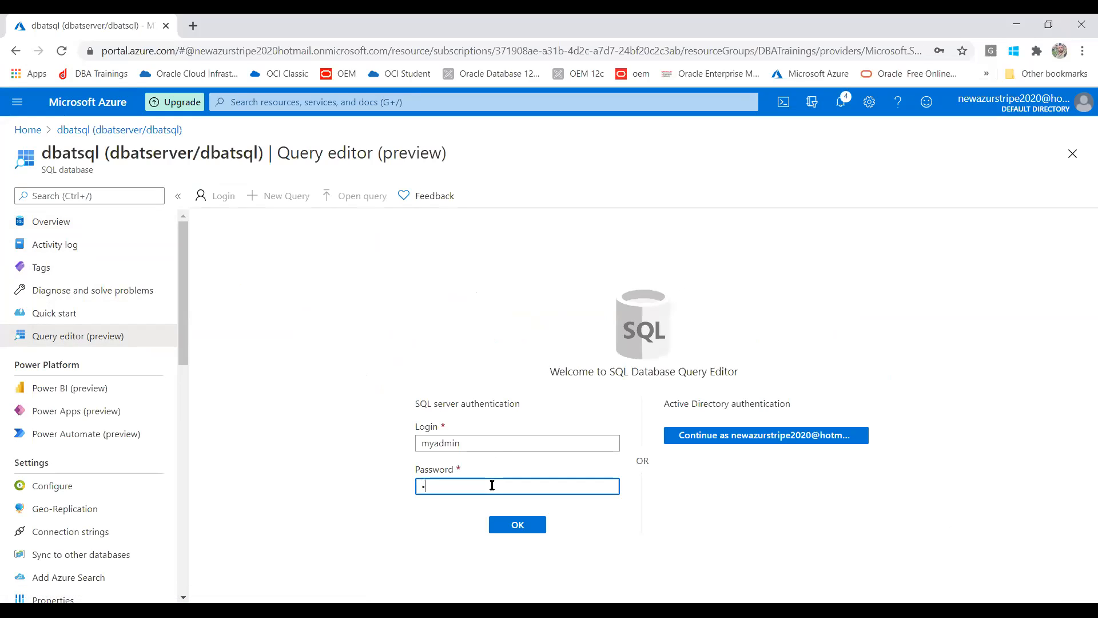
pyautogui.write('•••••••••')
pyautogui.click(503, 527)
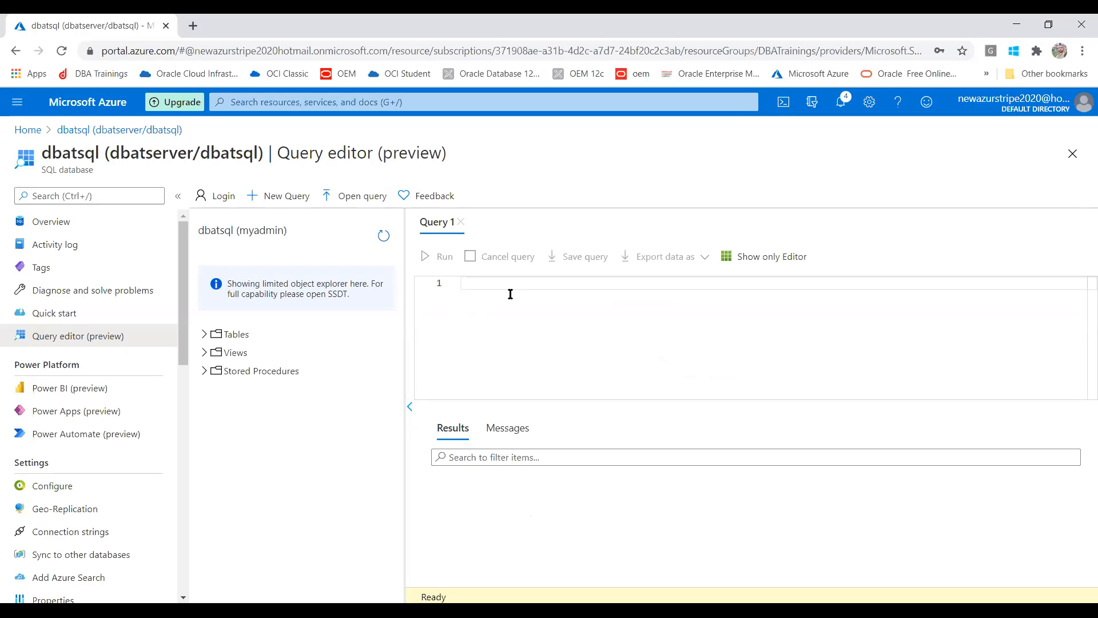
# - Run 'select * from employee;' in Query 1, returning 0 rows
pyautogui.write('select * fr')
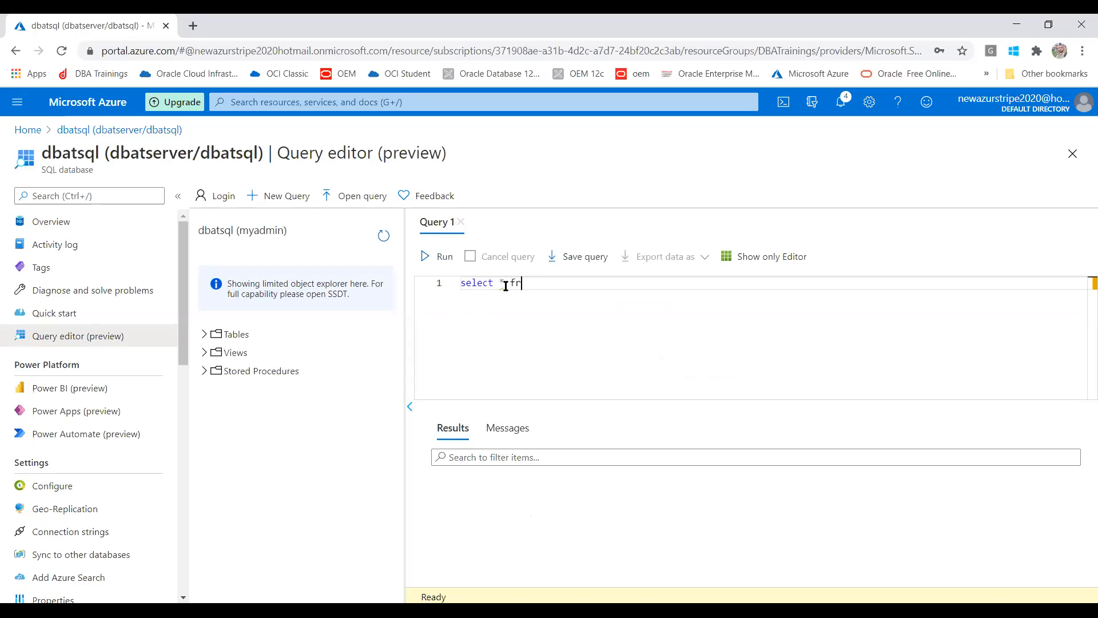
pyautogui.write('om emplo')
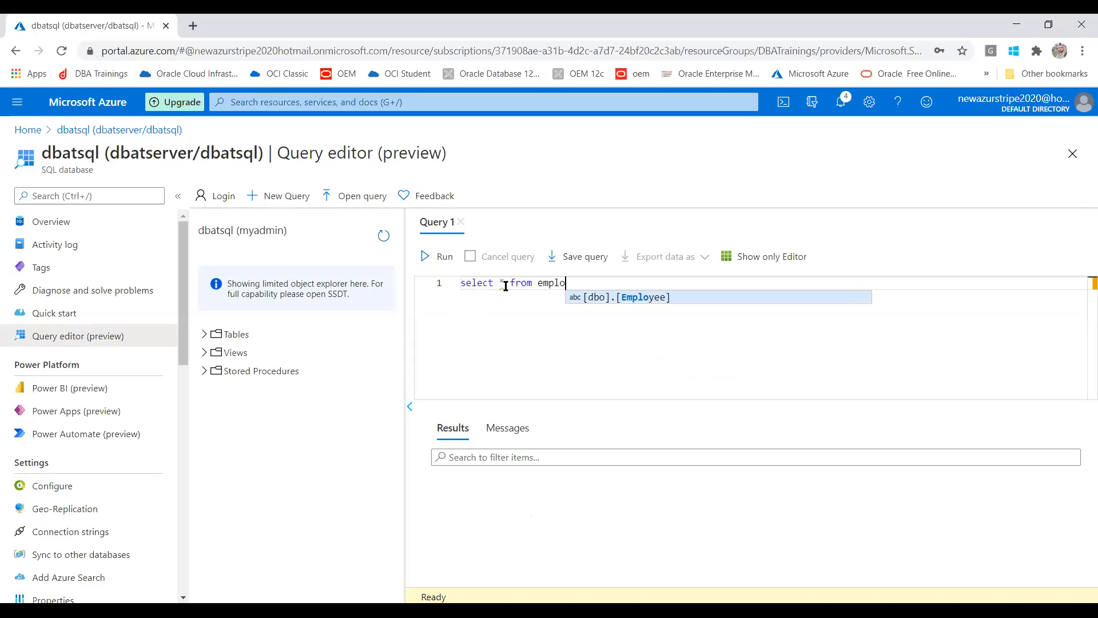
pyautogui.write('yee;')
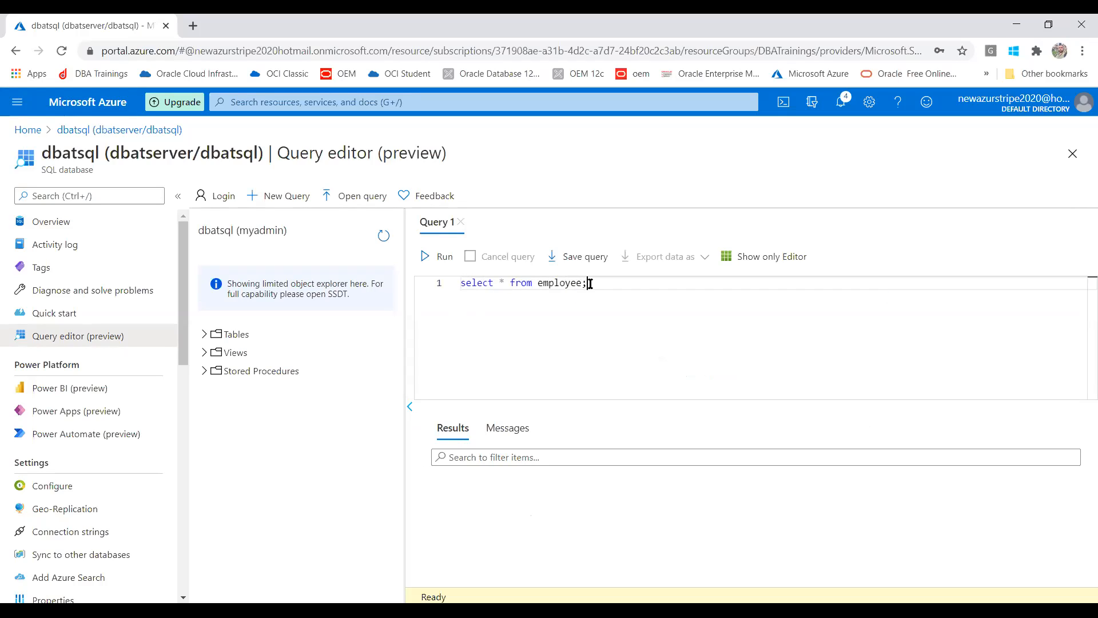
pyautogui.moveTo(590, 284); pyautogui.dragTo(417, 287)
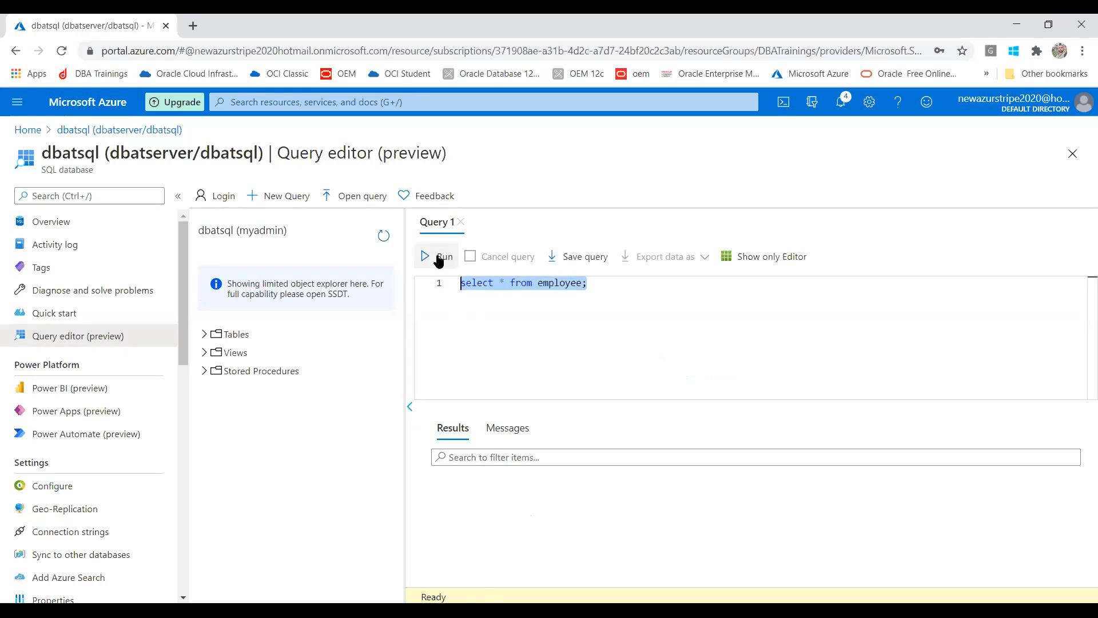
pyautogui.click(439, 259)
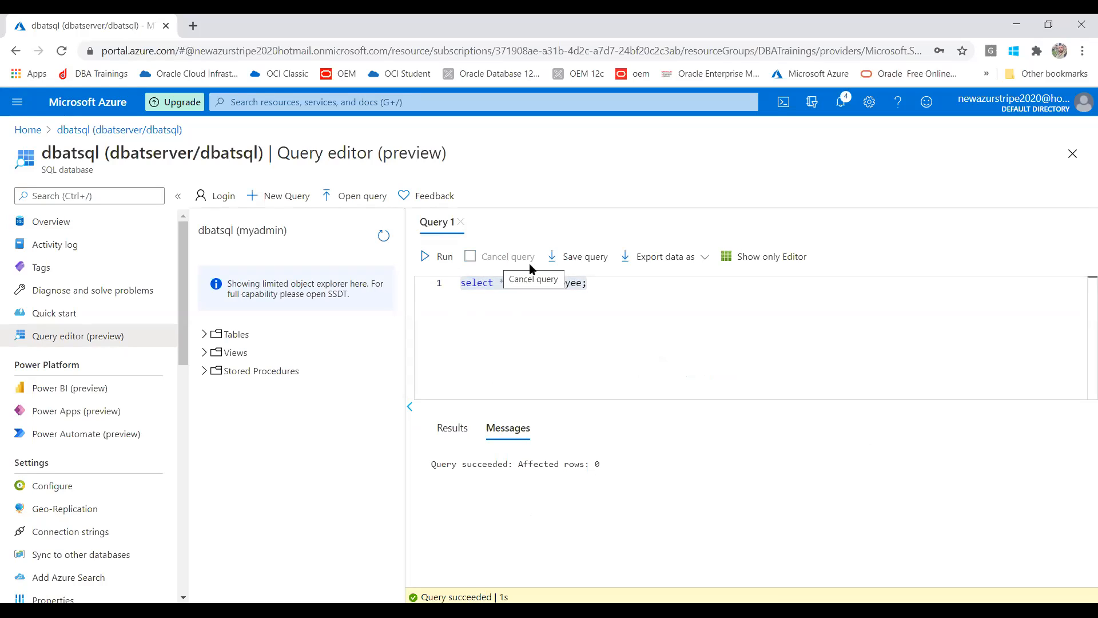
# - Toggle between editor-only, results-only and both panes, then expand Tables to find dbo.Employee
pyautogui.click(759, 259)
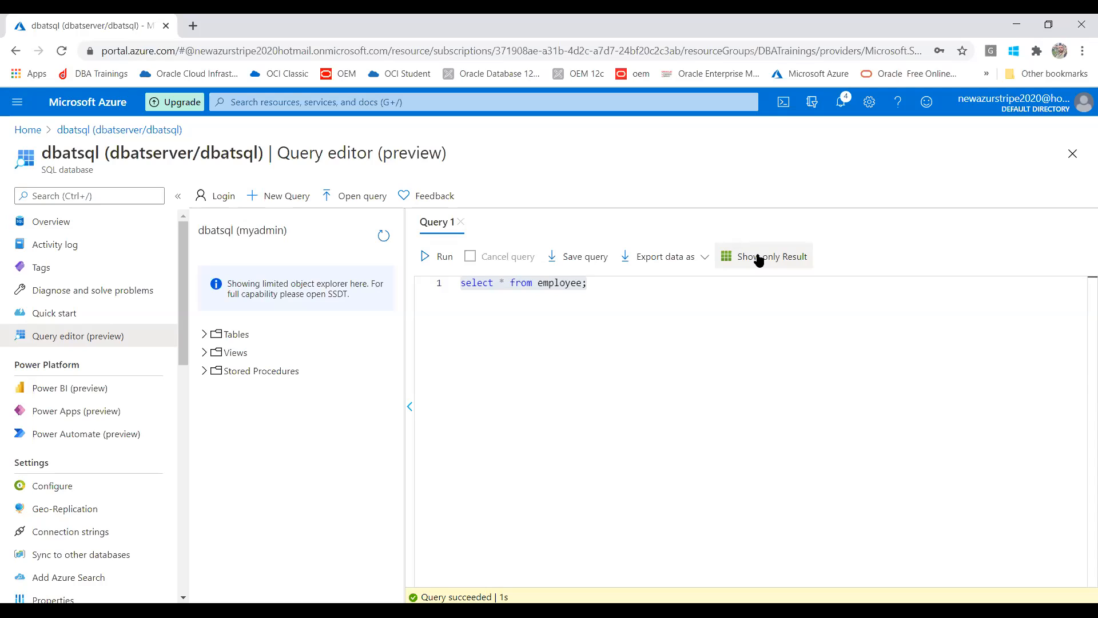
pyautogui.click(759, 258)
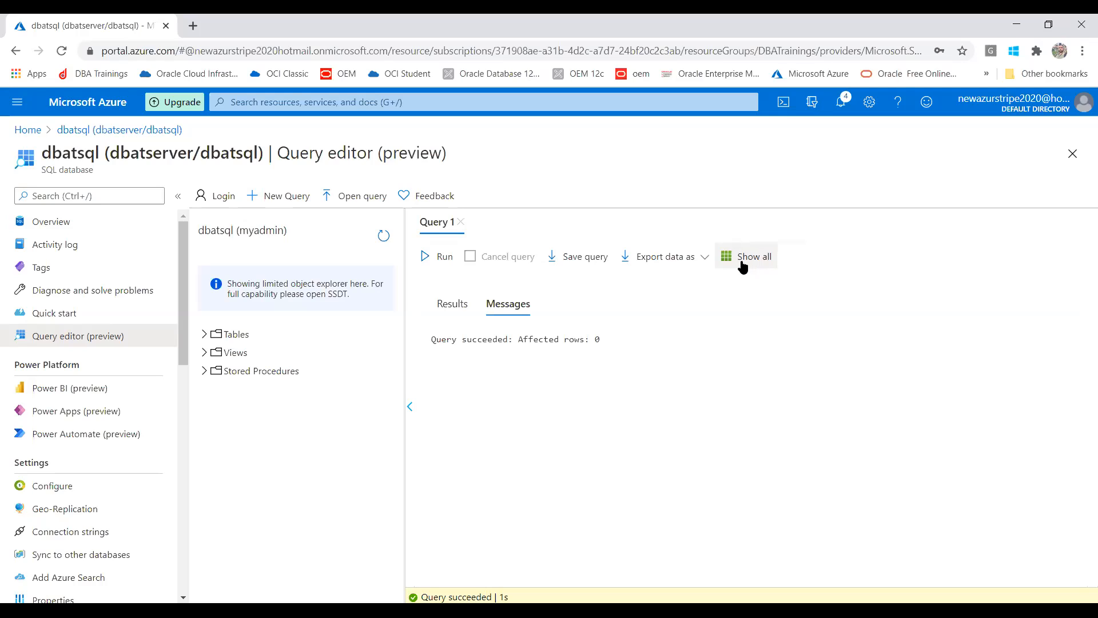
pyautogui.click(743, 259)
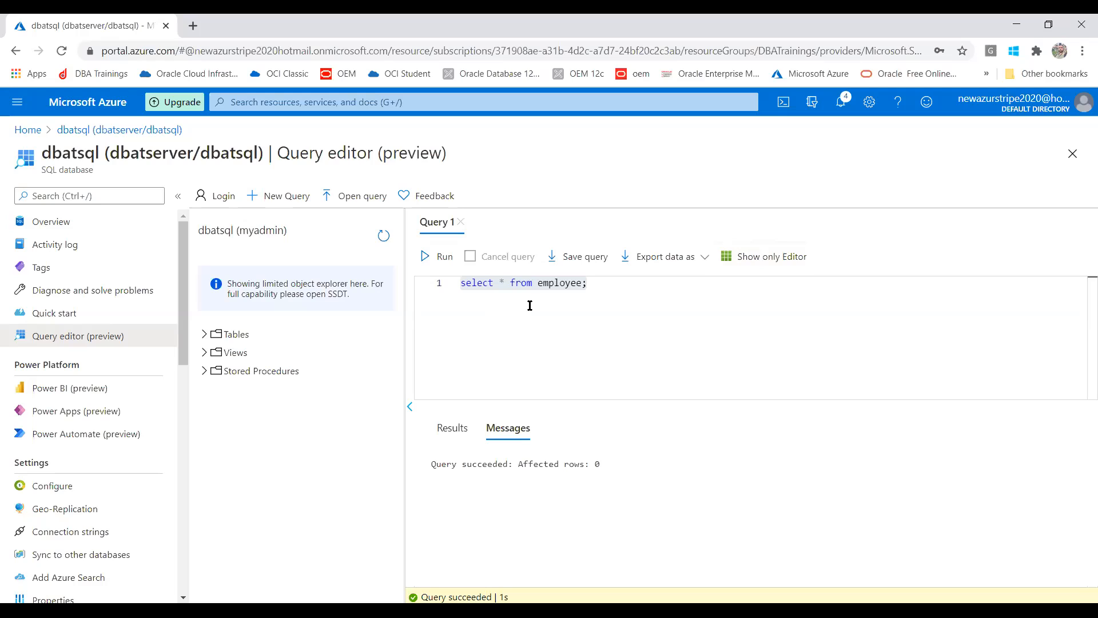
pyautogui.click(205, 334)
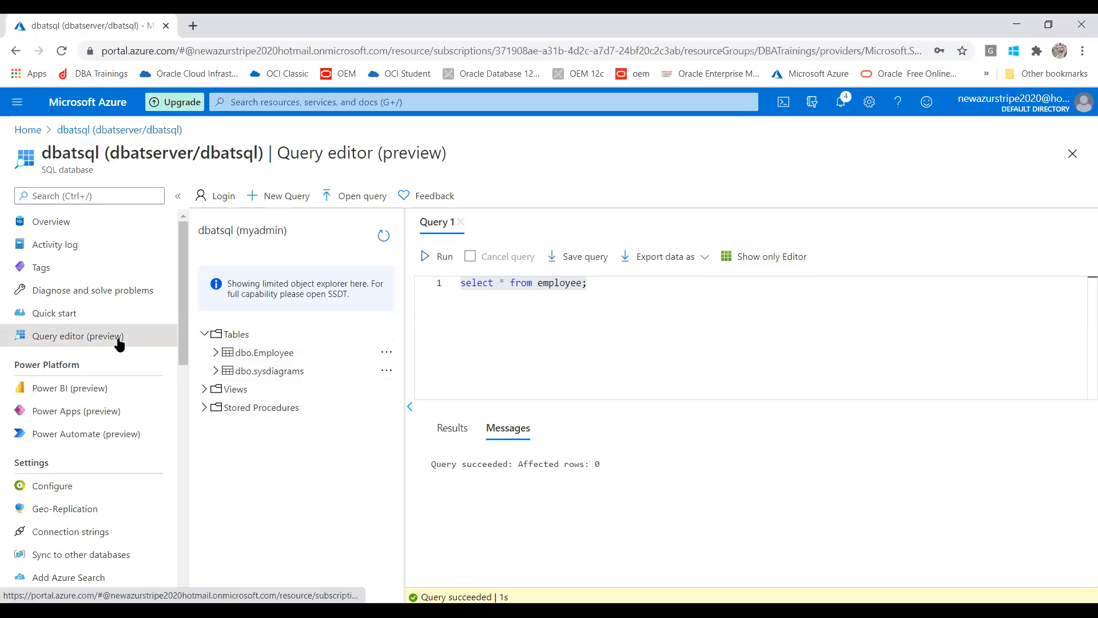
# - Open dbatsql's Auditing page, discarding the unsaved Query editor edits
pyautogui.moveTo(178, 289); pyautogui.dragTo(176, 358)
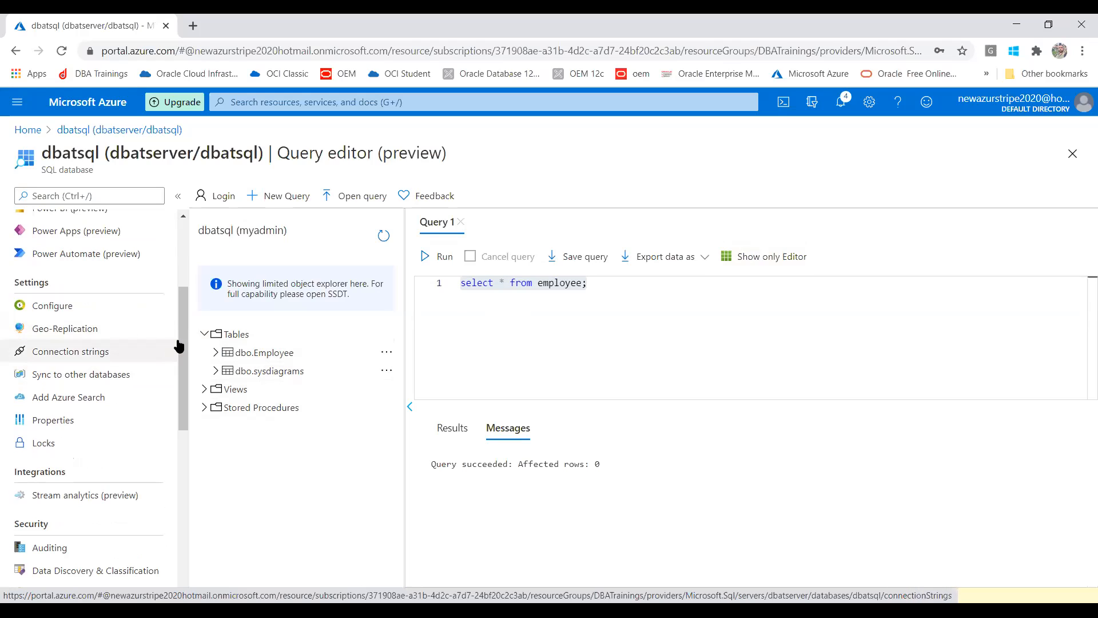
pyautogui.moveTo(184, 345); pyautogui.dragTo(186, 396)
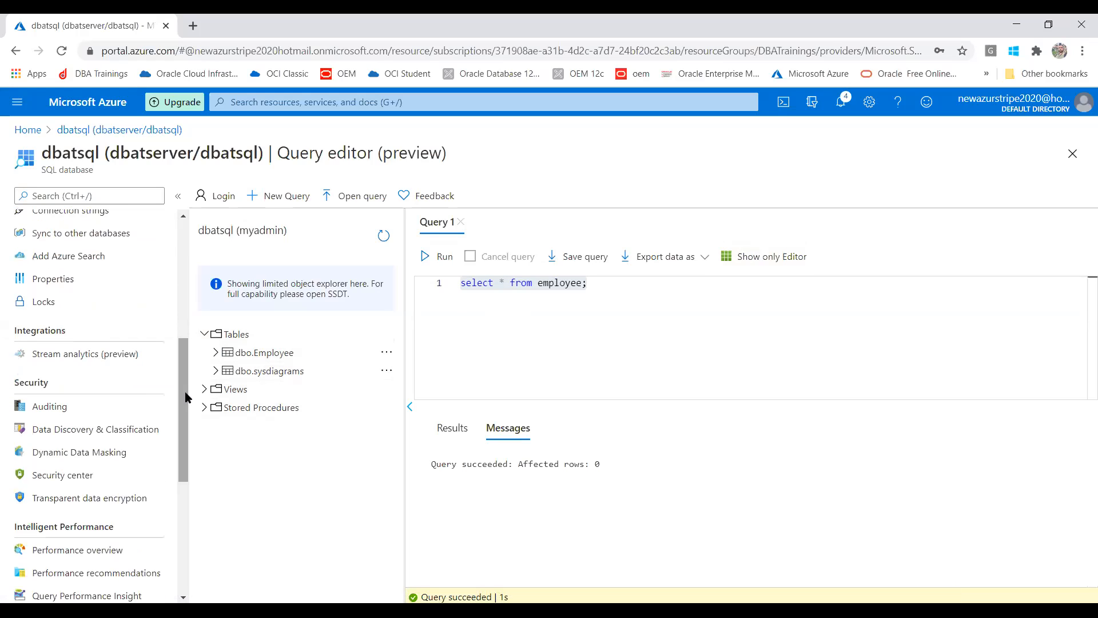
pyautogui.click(92, 410)
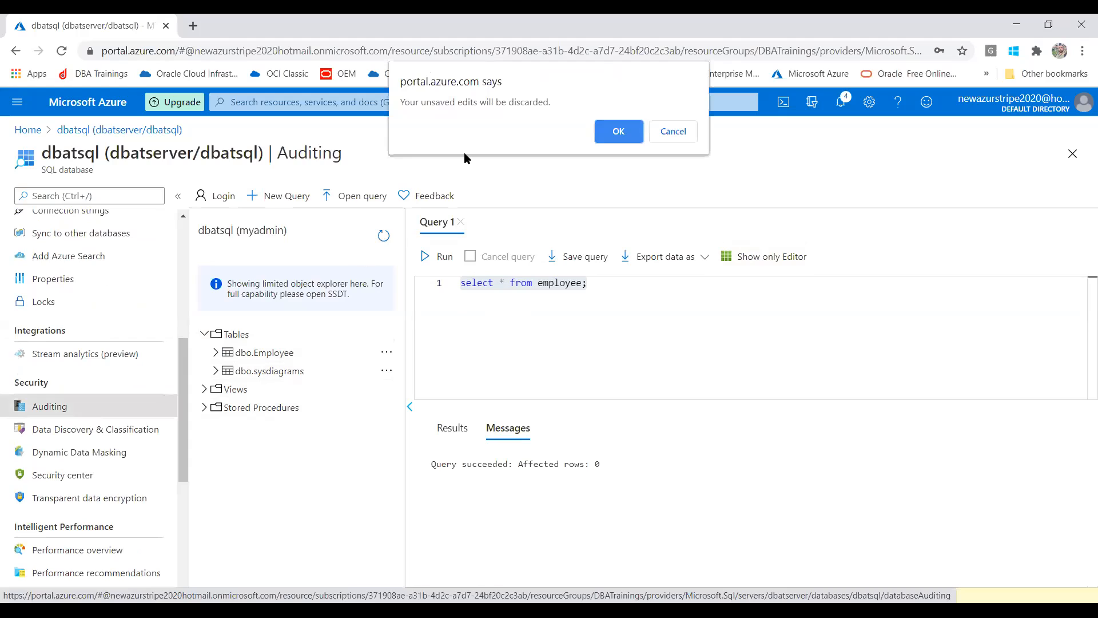
pyautogui.click(618, 131)
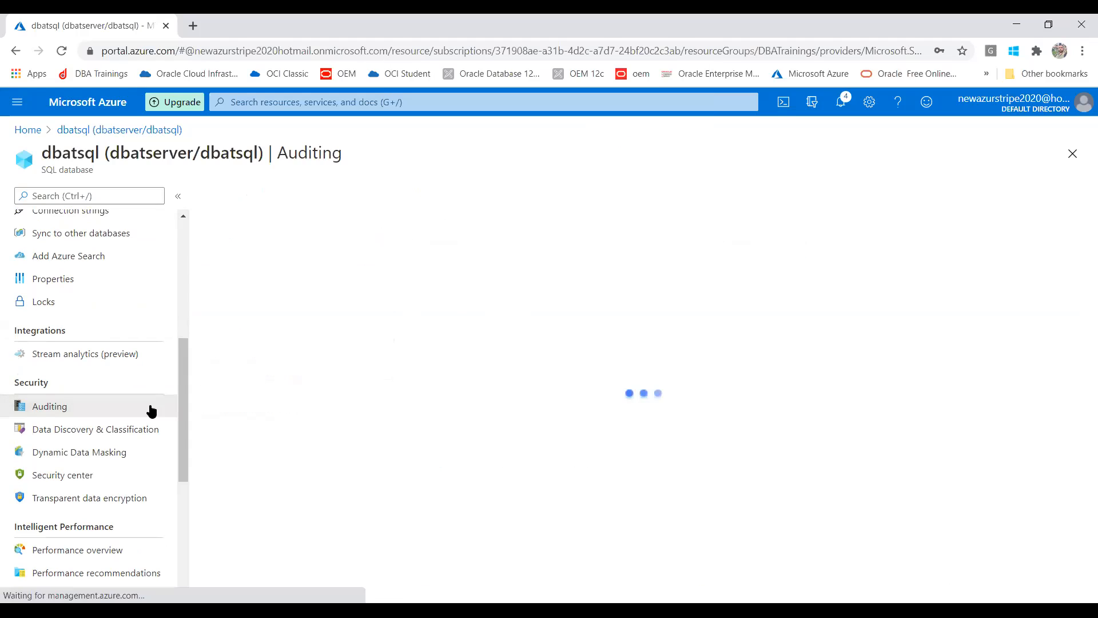
# - Look over the database's Alerts page, then go to Export template
pyautogui.moveTo(183, 384); pyautogui.dragTo(182, 487)
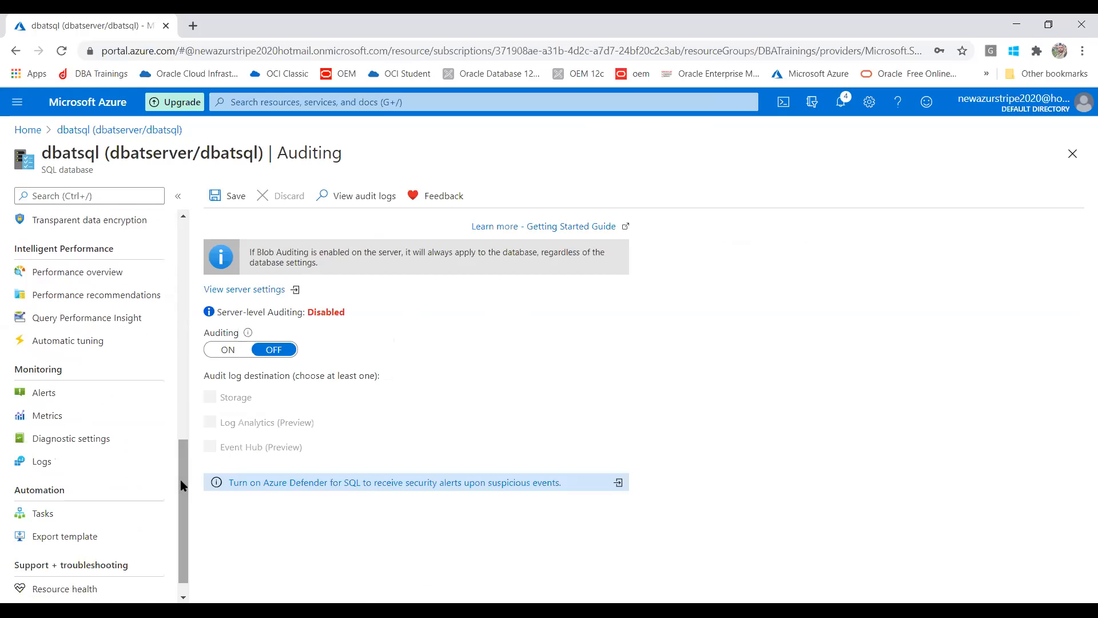
pyautogui.click(72, 399)
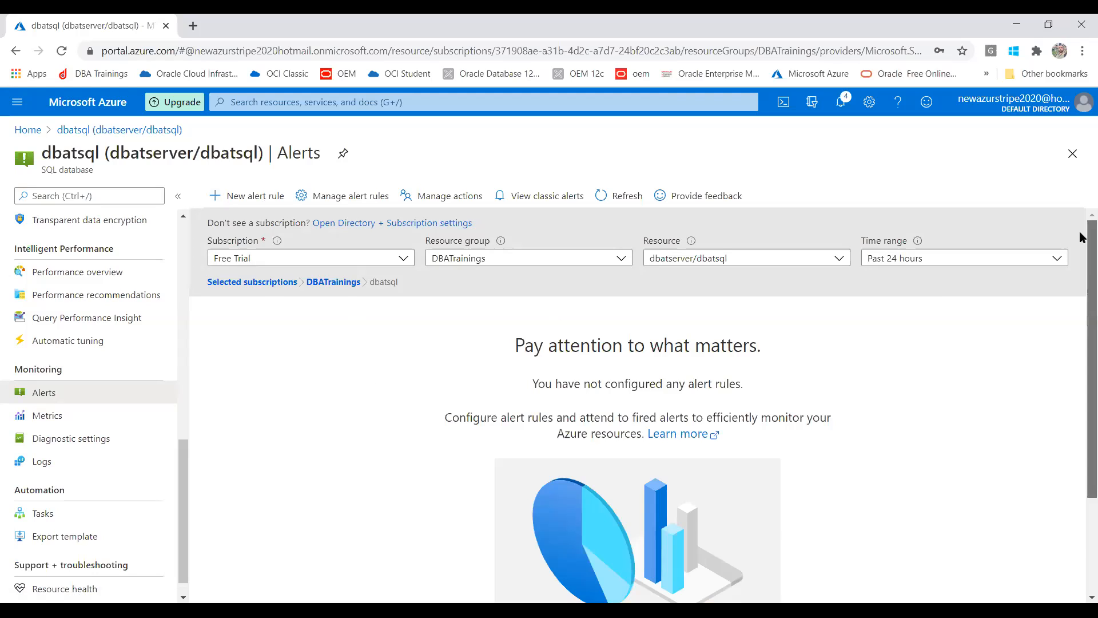
pyautogui.moveTo(1082, 236); pyautogui.dragTo(1081, 350)
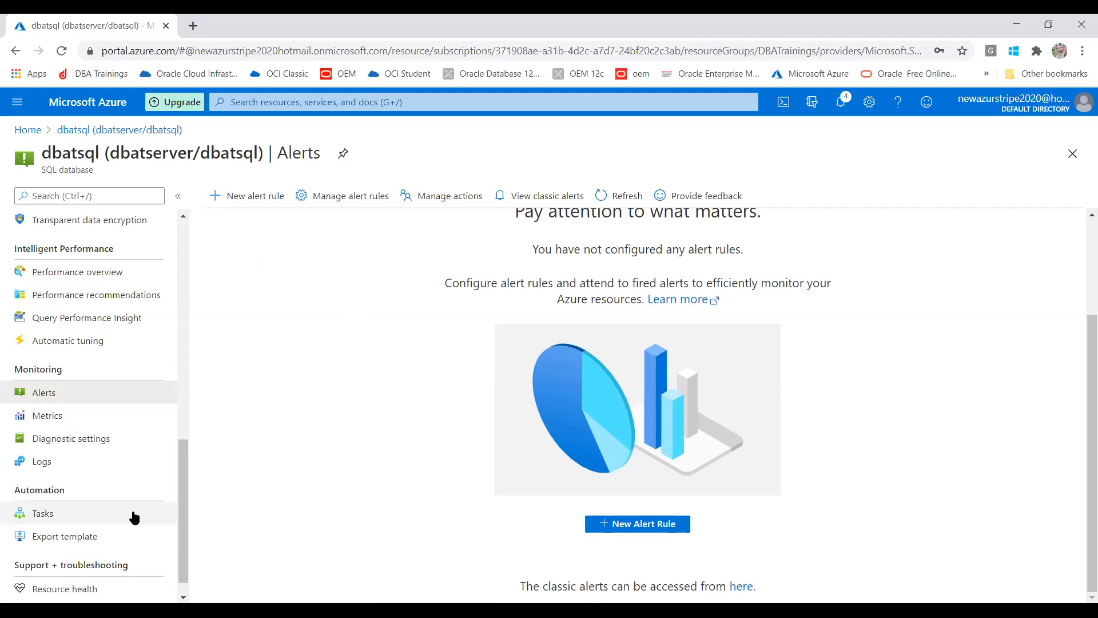
pyautogui.click(108, 536)
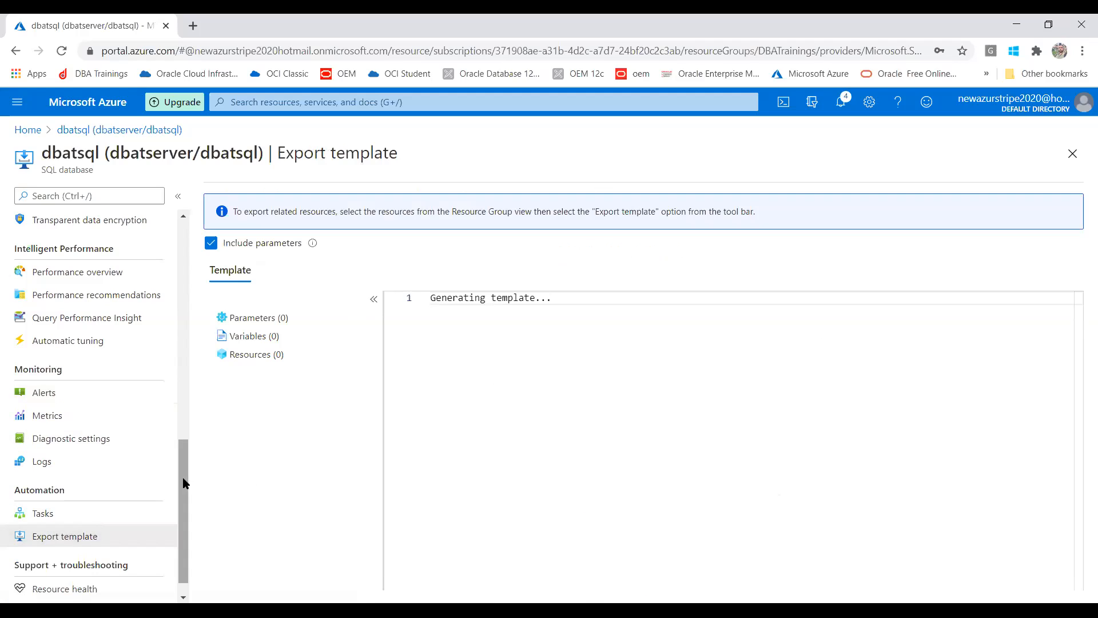
# - Scroll through the generated dbatsql JSON template and open Cloud Shell beneath it
pyautogui.moveTo(183, 481); pyautogui.dragTo(290, 458)
pyautogui.click(869, 410)
pyautogui.moveTo(1079, 362); pyautogui.dragTo(1081, 243)
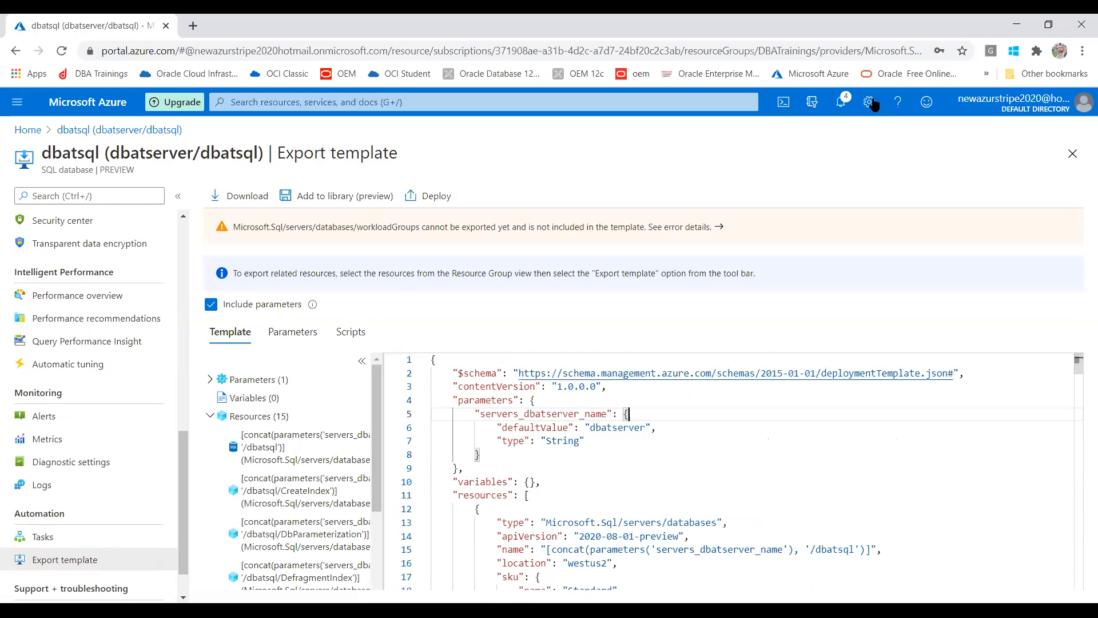
pyautogui.click(785, 104)
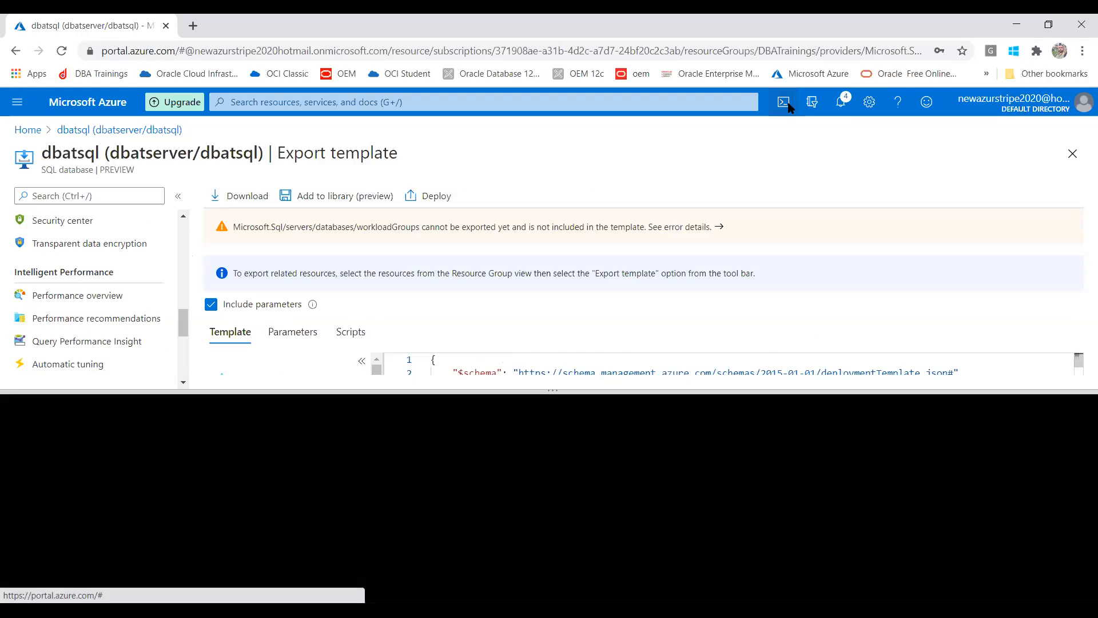